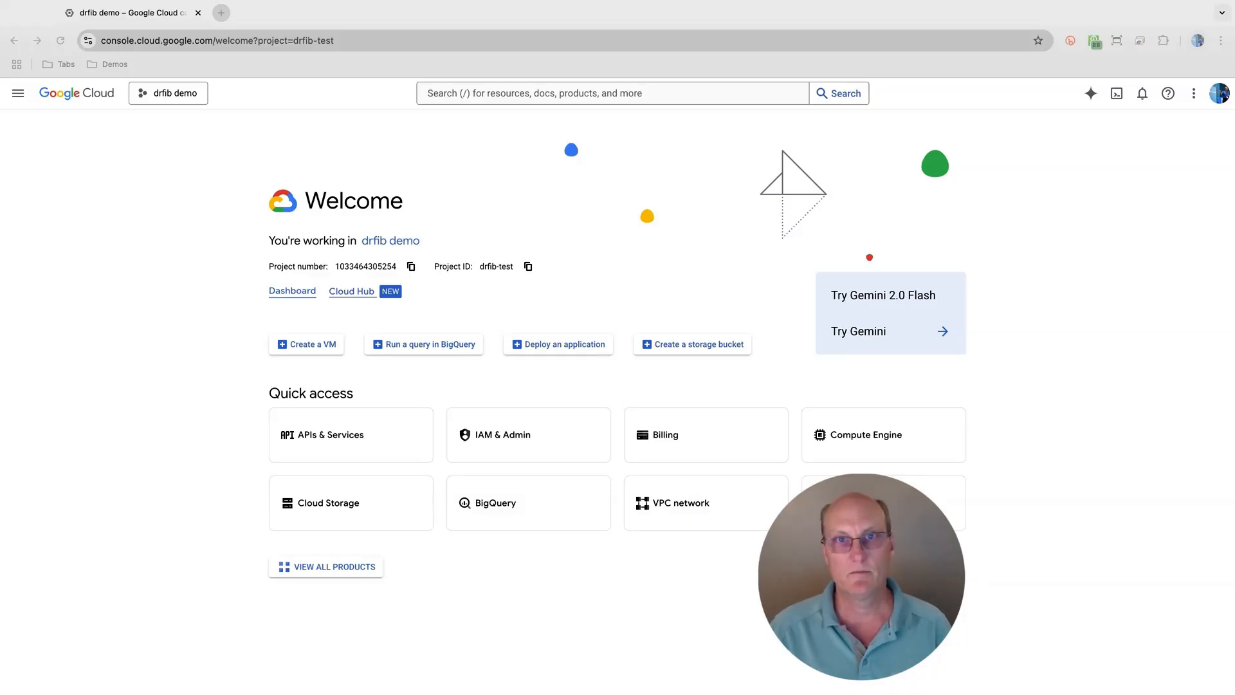
- Open BigQuery, search its resources for pm25, and open the public pm25_frm_hourly_summary table
{"action": "left_click", "coordinate": [219, 257]}
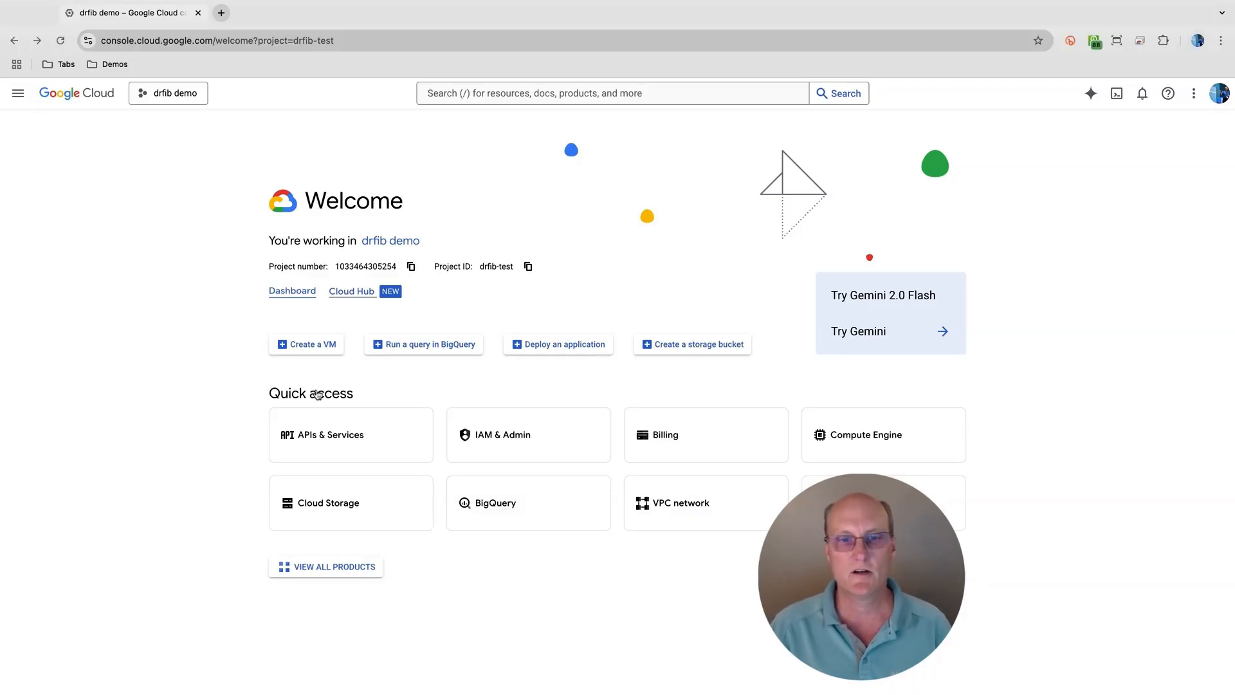
{"action": "left_click", "coordinate": [502, 500]}
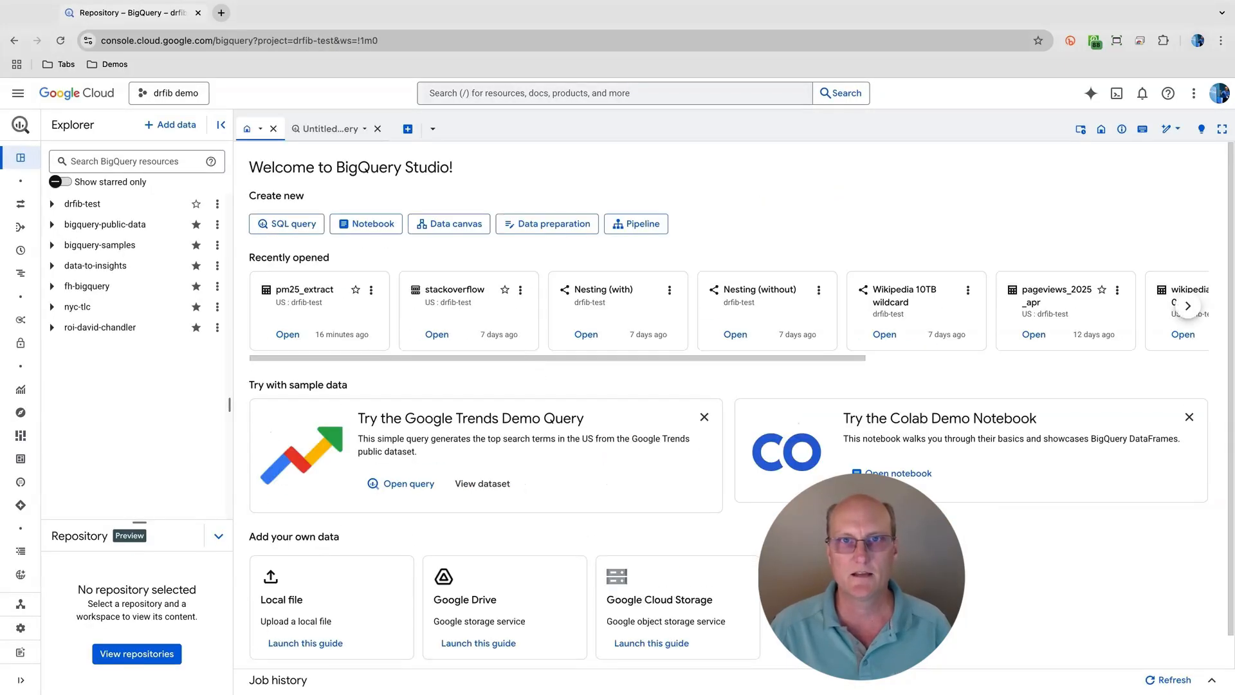
{"action": "left_click", "coordinate": [115, 165]}
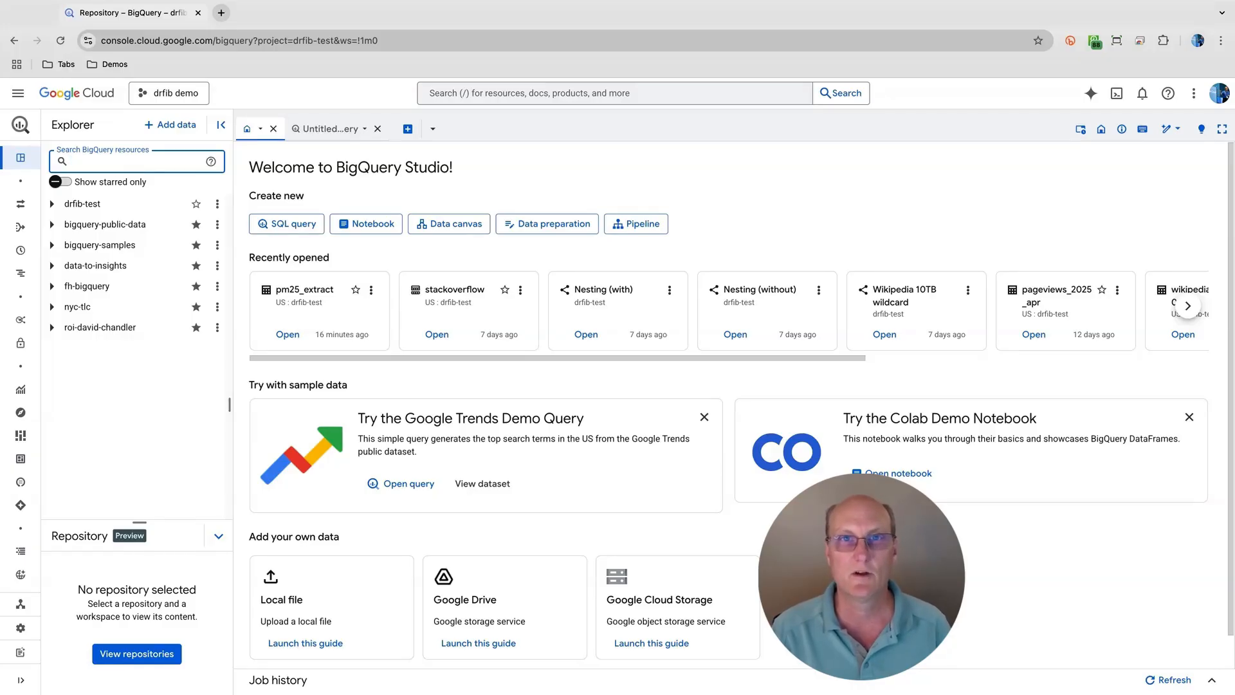
{"action": "type", "text": "pm25"}
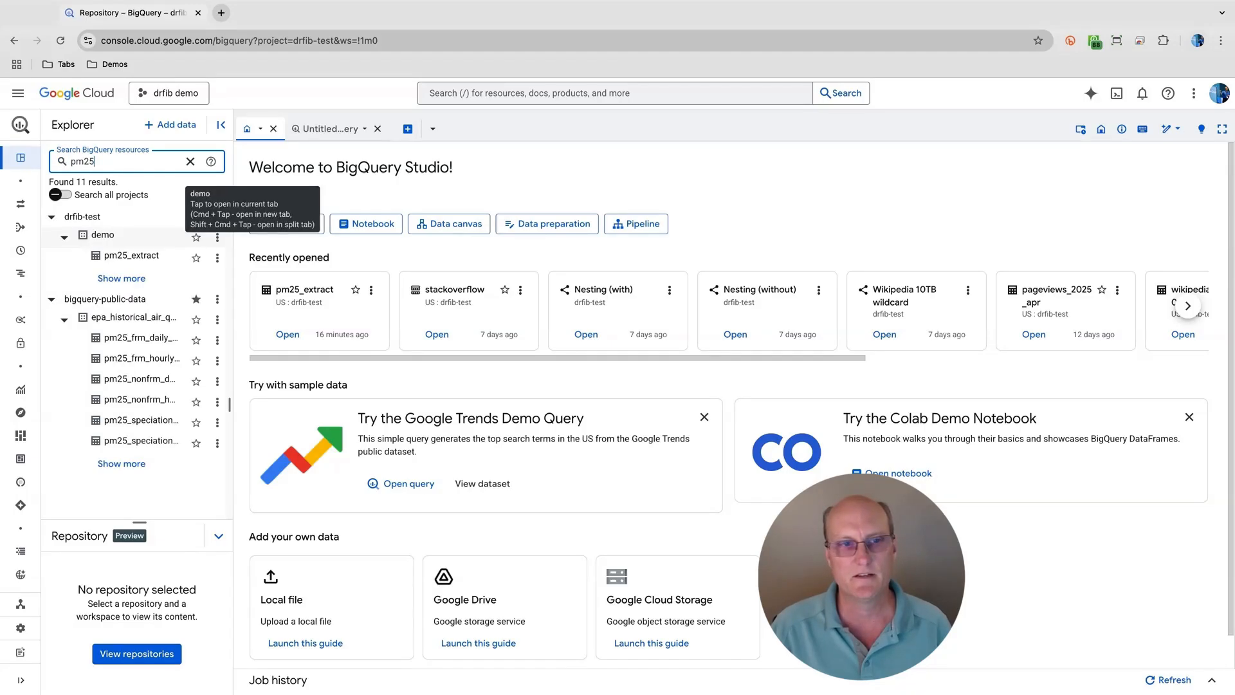
{"action": "left_click", "coordinate": [120, 362]}
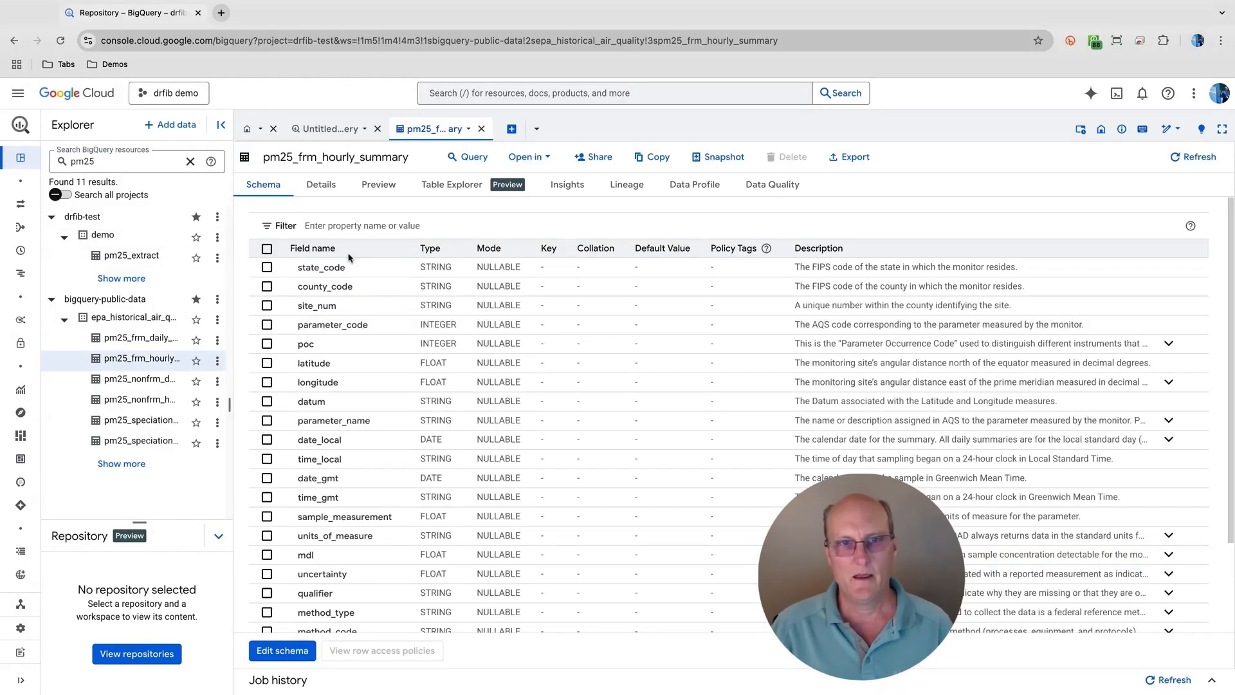
- Review the table info and storage info in the details of pm25_frm_hourly_summary
{"action": "left_click", "coordinate": [325, 187]}
{"action": "scroll", "coordinate": [409, 395], "scroll_direction": "down", "scroll_amount": 2}
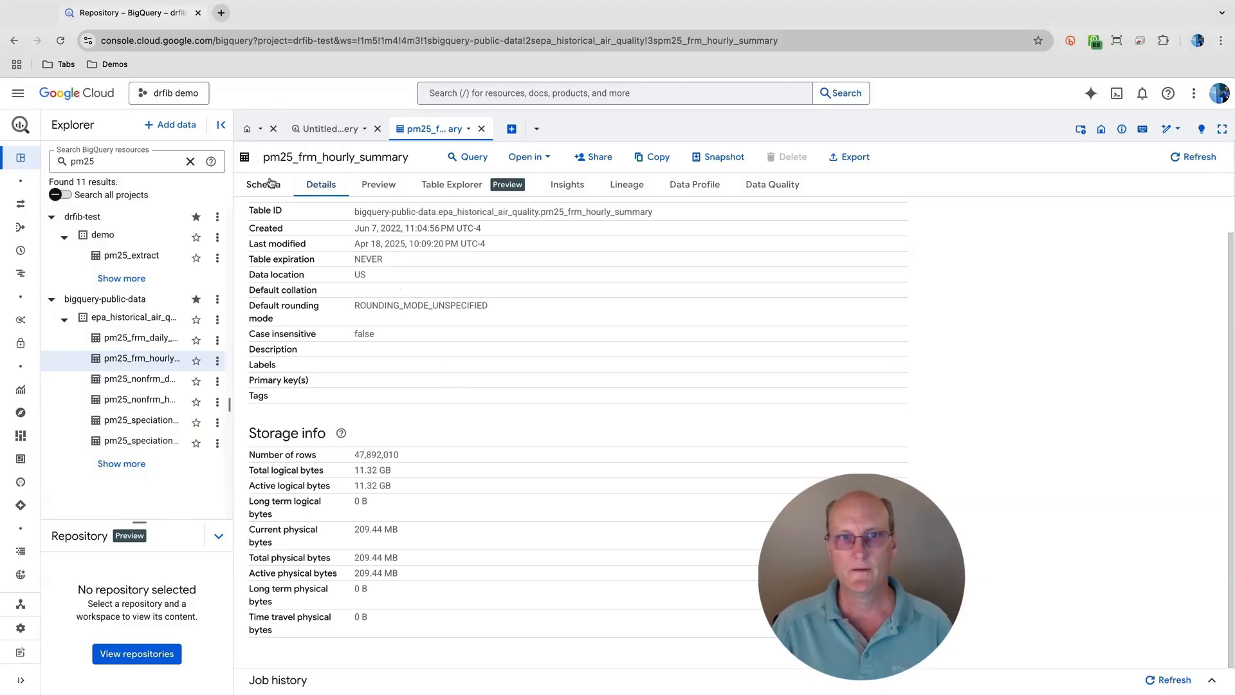
{"action": "left_click", "coordinate": [325, 128]}
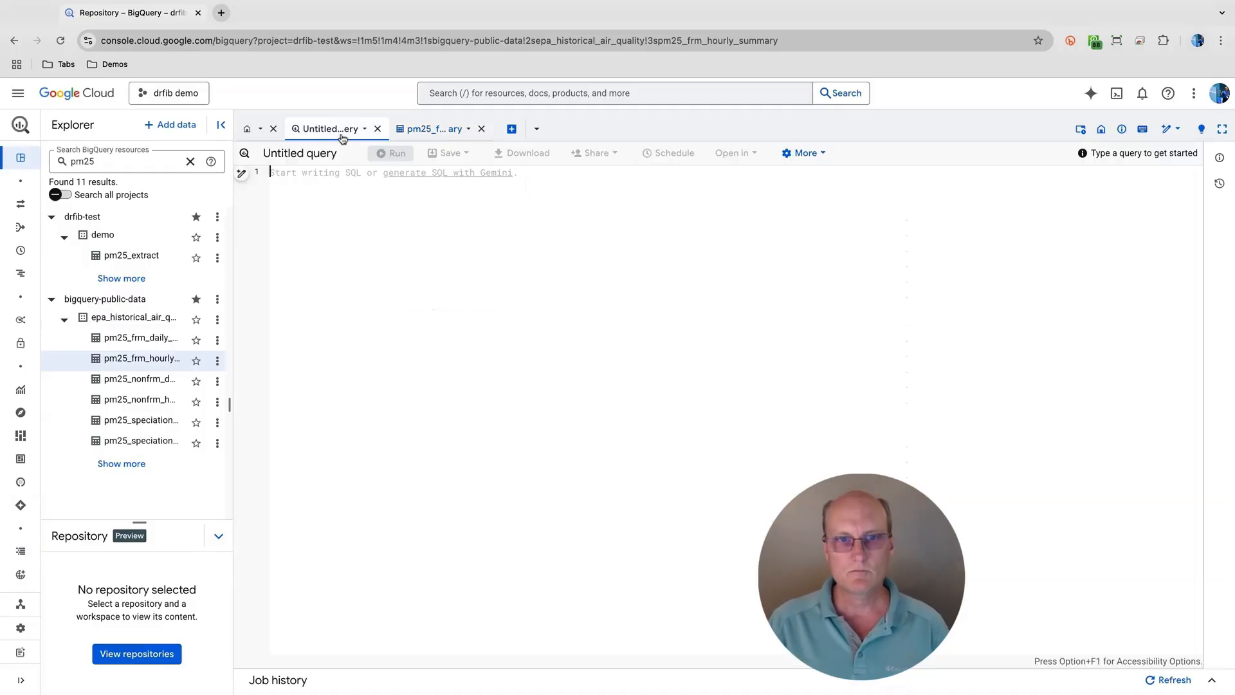
{"action": "left_click", "coordinate": [444, 130]}
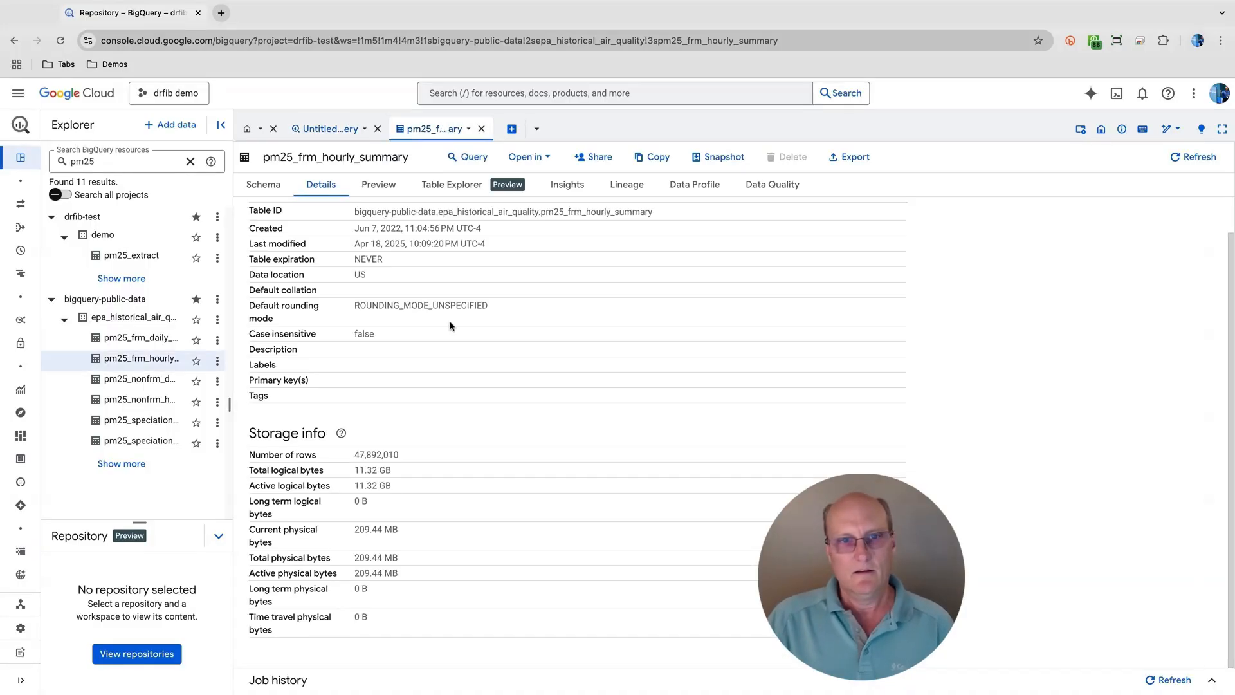
- Preview the rows of pm25_frm_hourly_summary and examine all its columns, from state_code through the measurement, method and location fields
{"action": "left_click", "coordinate": [378, 185]}
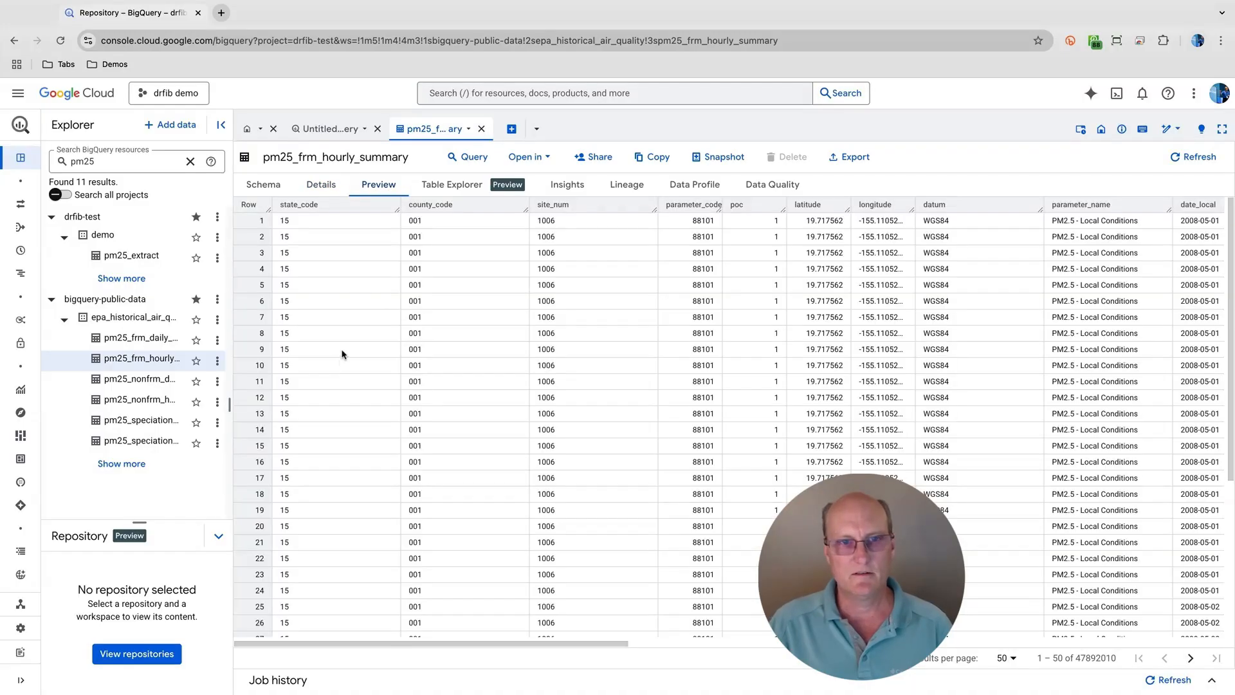
{"action": "scroll", "coordinate": [357, 301], "scroll_direction": "right", "scroll_amount": 2}
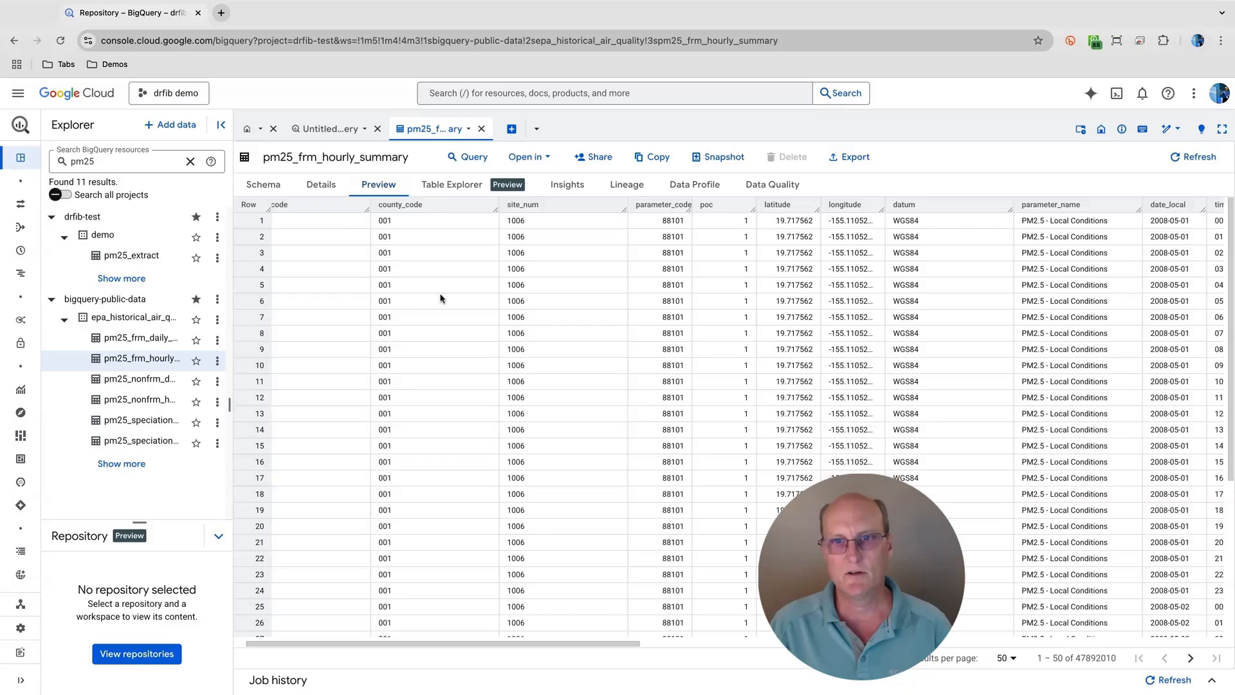
{"action": "scroll", "coordinate": [659, 306], "scroll_direction": "right", "scroll_amount": 5}
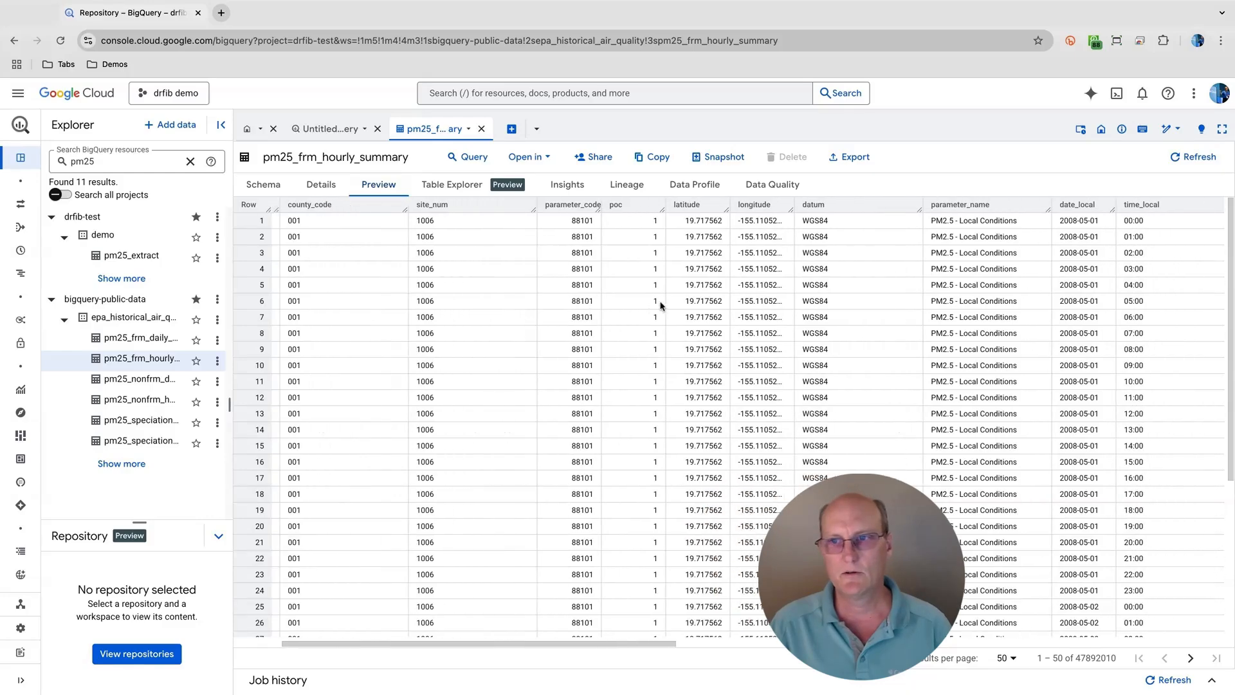
{"action": "scroll", "coordinate": [661, 305], "scroll_direction": "right", "scroll_amount": 6}
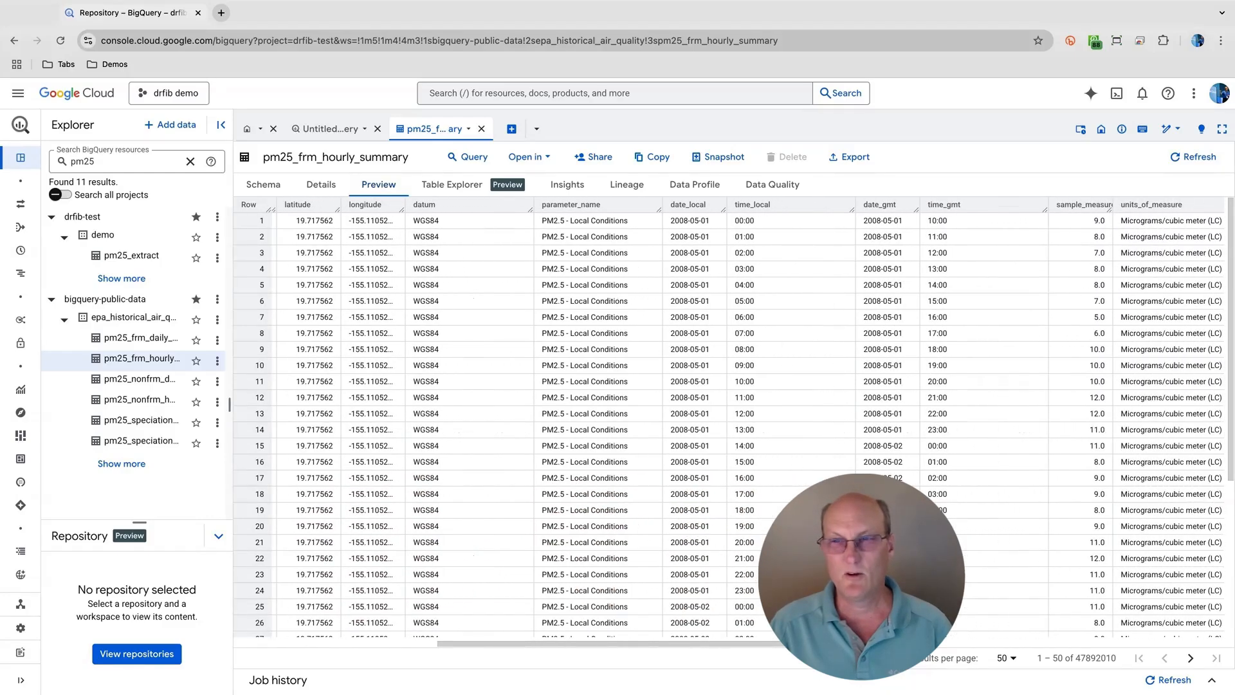
{"action": "scroll", "coordinate": [661, 305], "scroll_direction": "right", "scroll_amount": 11}
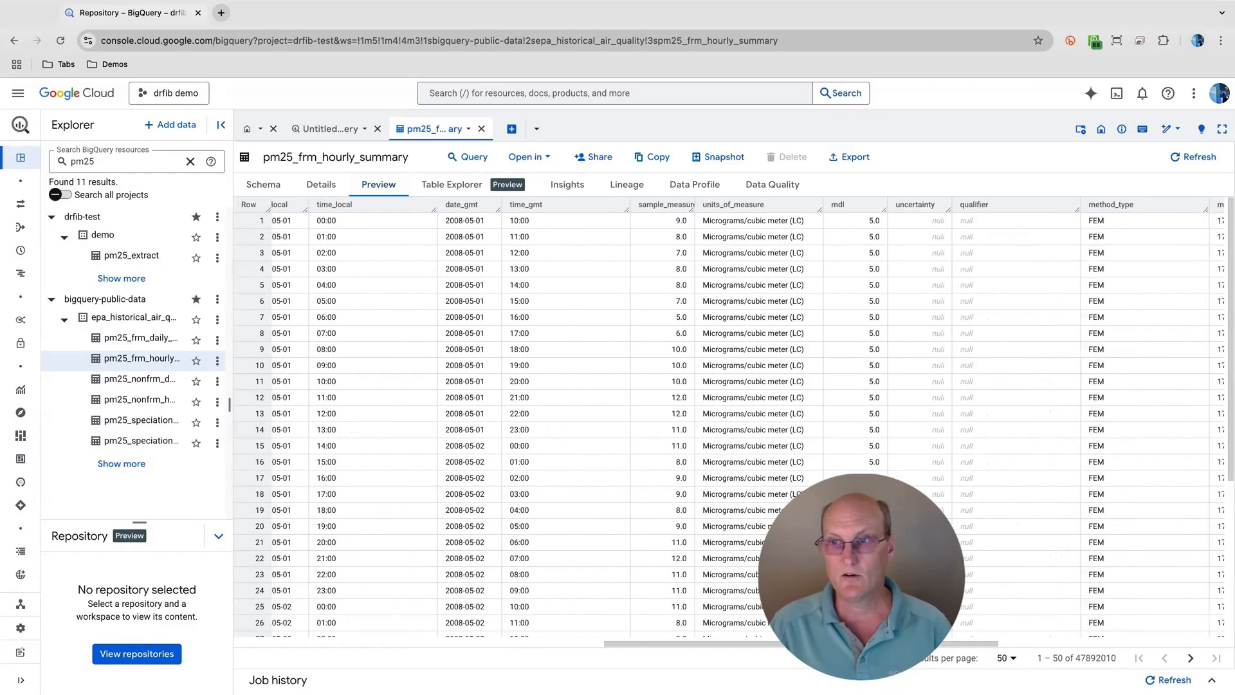
{"action": "scroll", "coordinate": [660, 305], "scroll_direction": "right", "scroll_amount": 9}
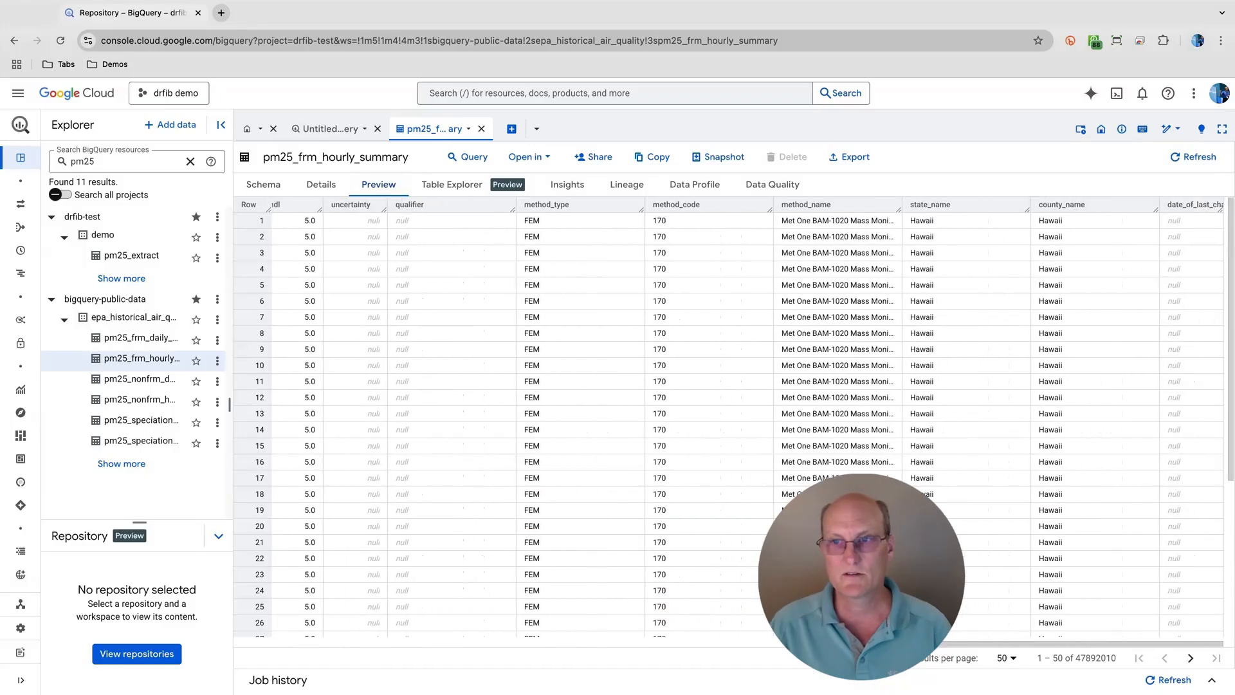
{"action": "scroll", "coordinate": [661, 305], "scroll_direction": "left", "scroll_amount": 8}
{"action": "scroll", "coordinate": [661, 304], "scroll_direction": "right", "scroll_amount": 8}
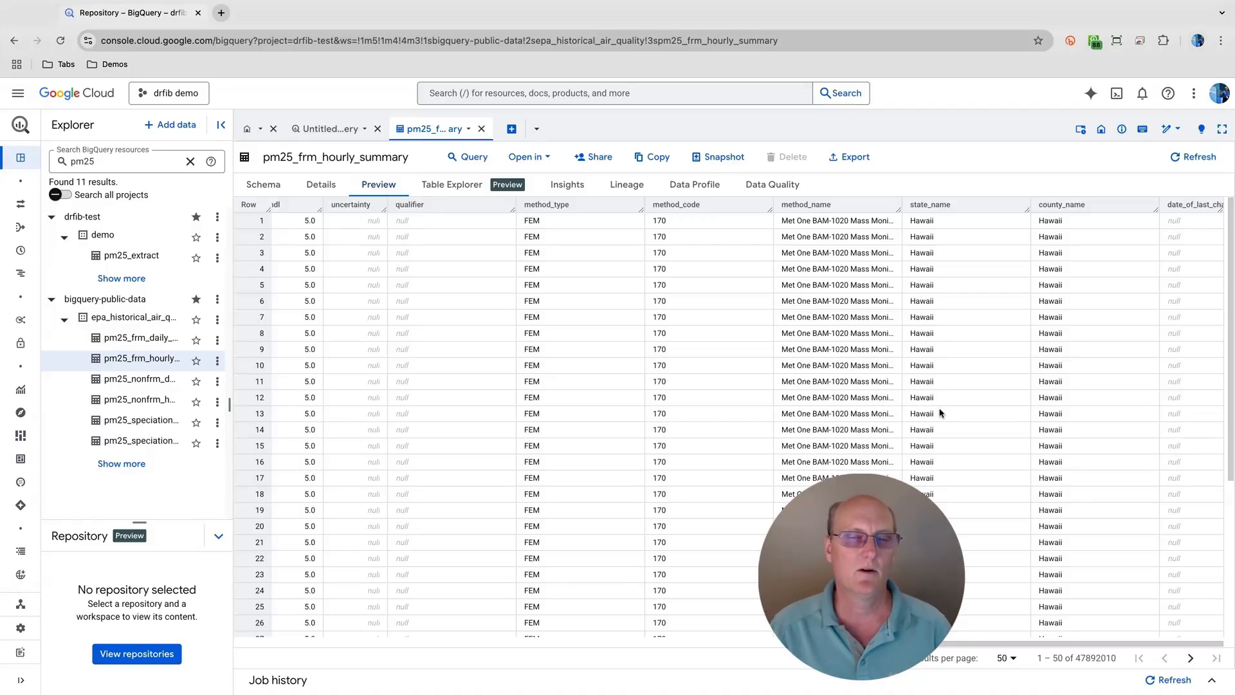
{"action": "scroll", "coordinate": [939, 412], "scroll_direction": "left", "scroll_amount": 15}
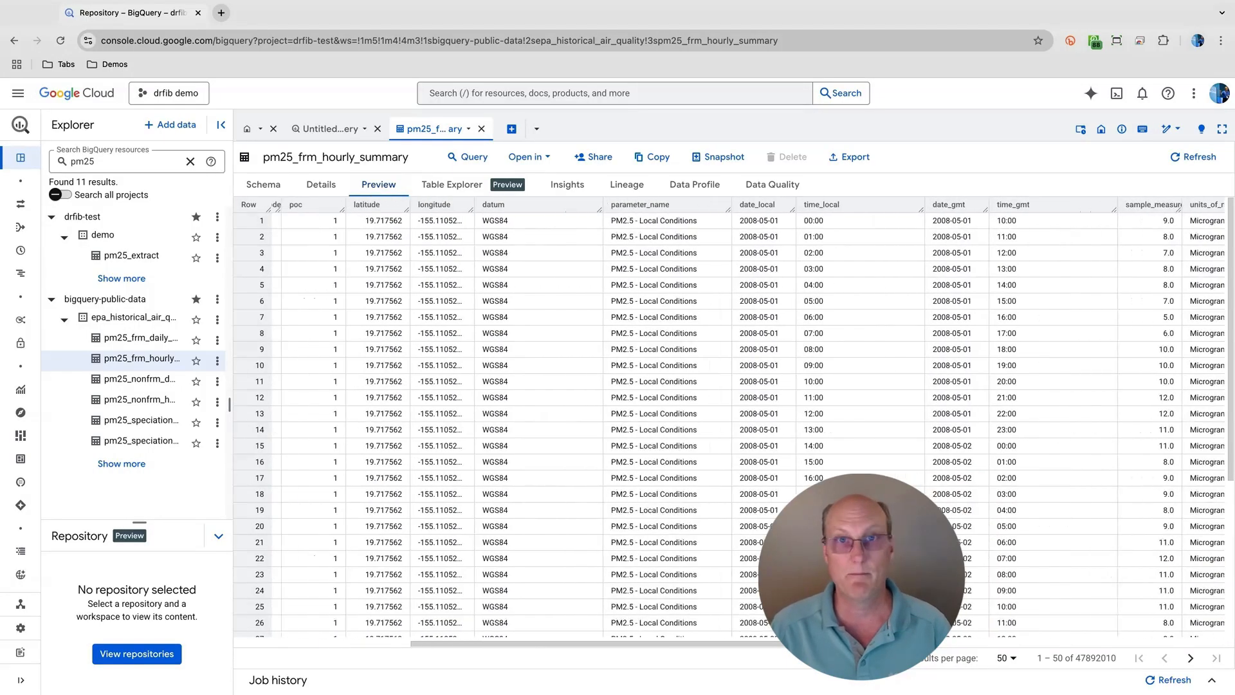
{"action": "scroll", "coordinate": [938, 413], "scroll_direction": "left", "scroll_amount": 1}
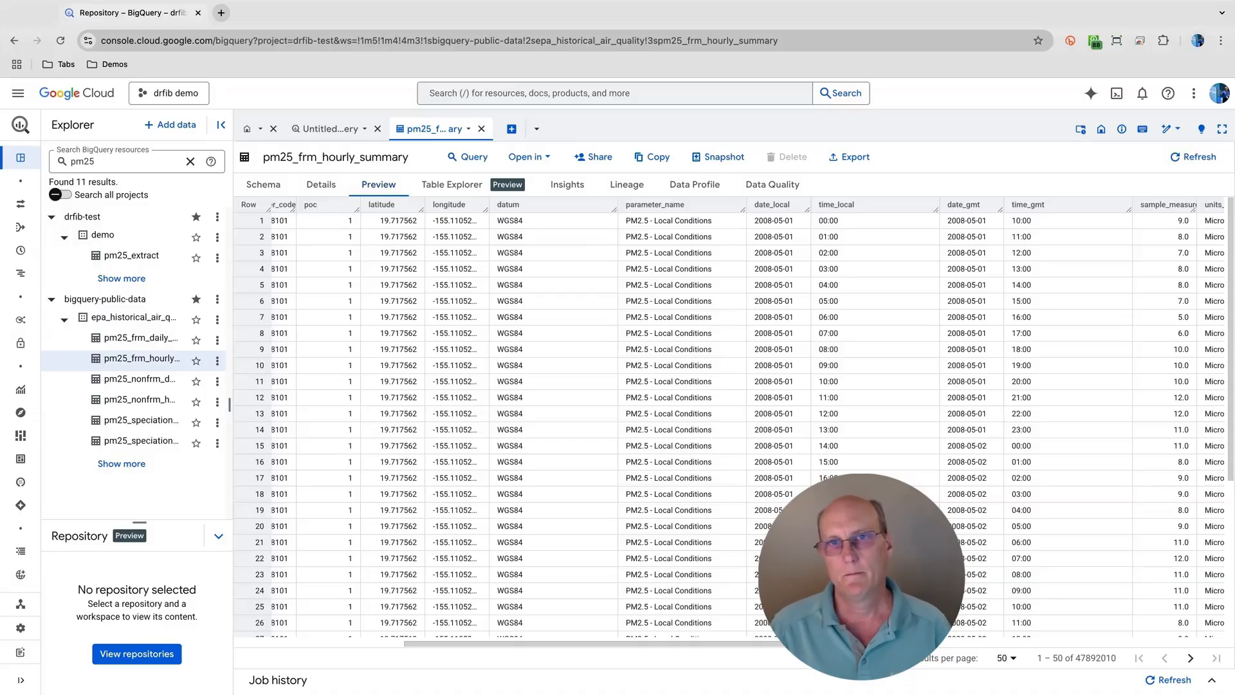
{"action": "scroll", "coordinate": [895, 389], "scroll_direction": "left", "scroll_amount": 10}
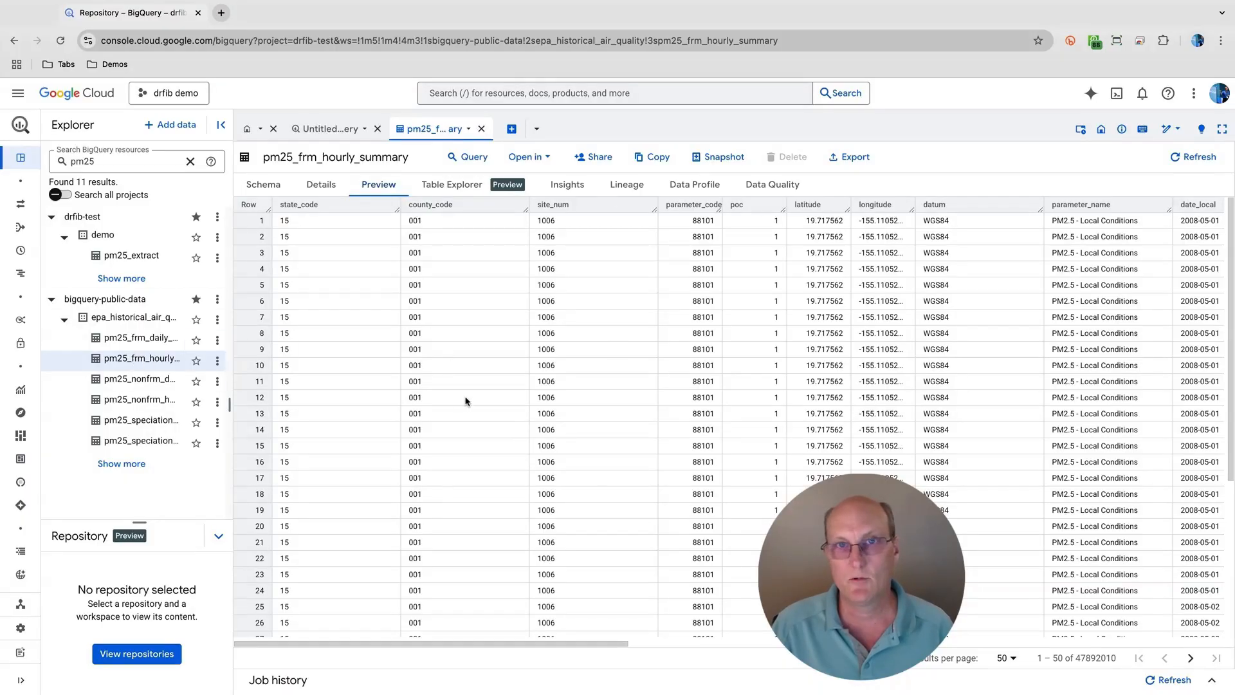
- Open the pm25_frm_hourly_summary table in Looker Studio as a new report
{"action": "left_click", "coordinate": [542, 156]}
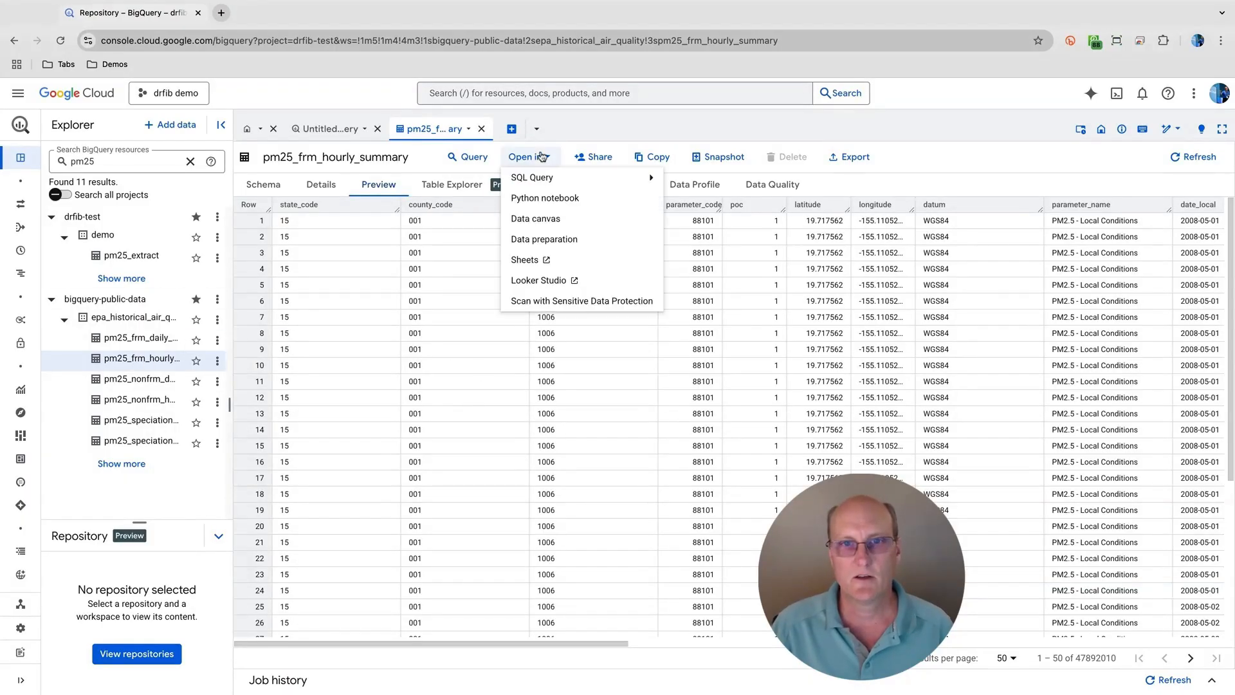
{"action": "left_click", "coordinate": [532, 282]}
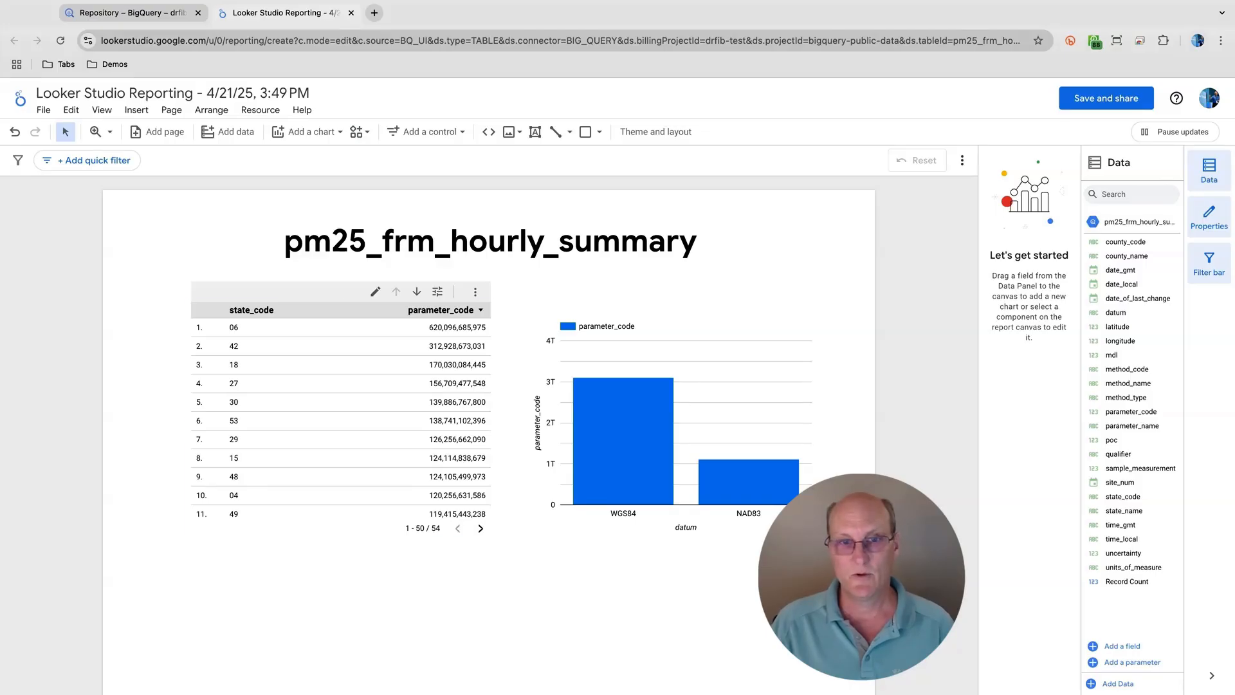
- Select the report's table chart, check the available chart types, and remove its site_num date range dimension
{"action": "left_click", "coordinate": [234, 383]}
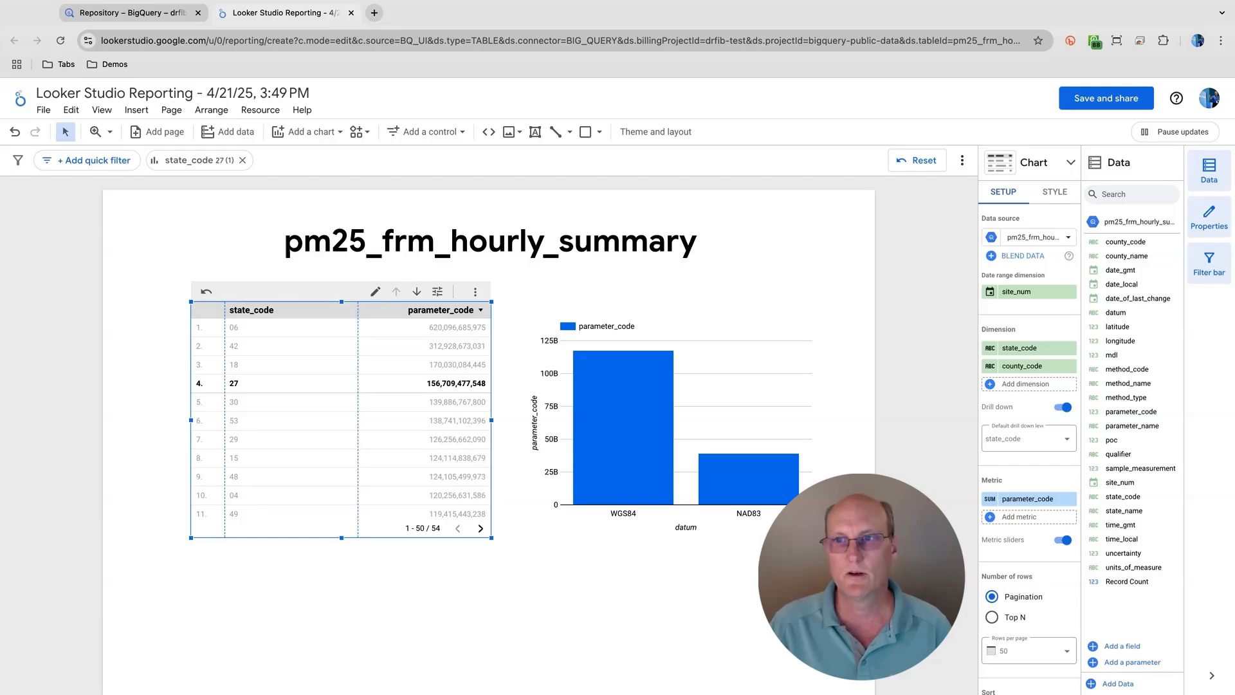
{"action": "left_click", "coordinate": [1071, 169]}
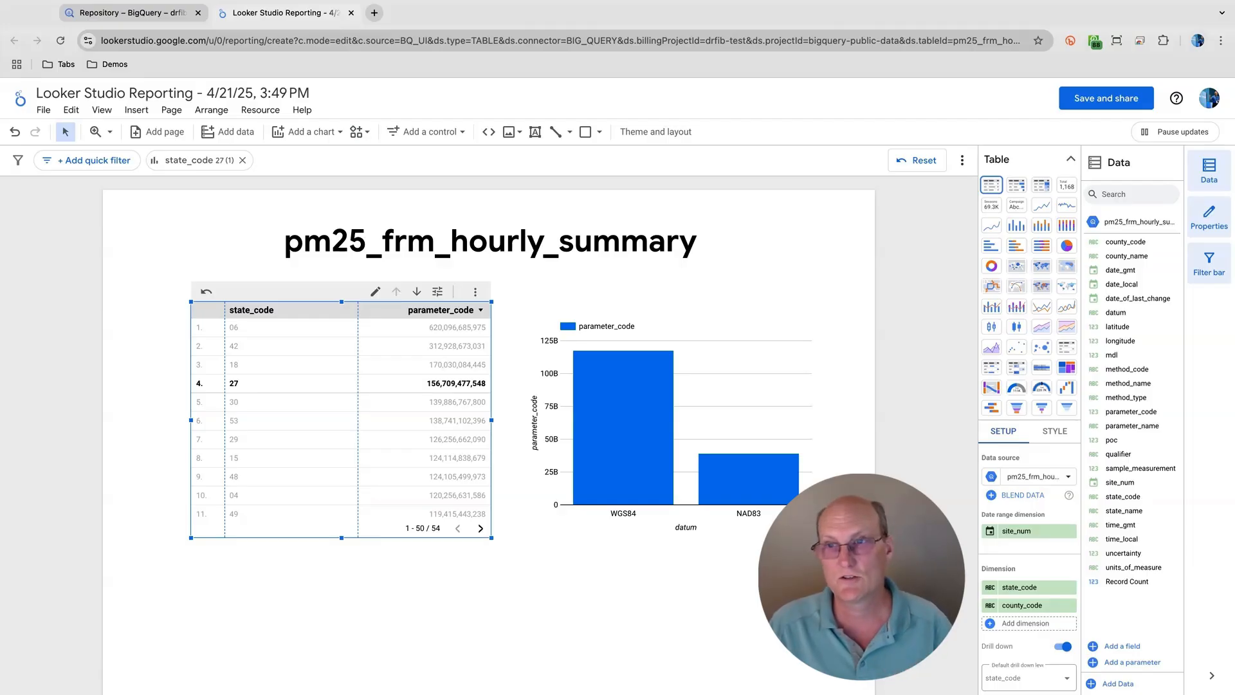
{"action": "left_click", "coordinate": [1071, 161]}
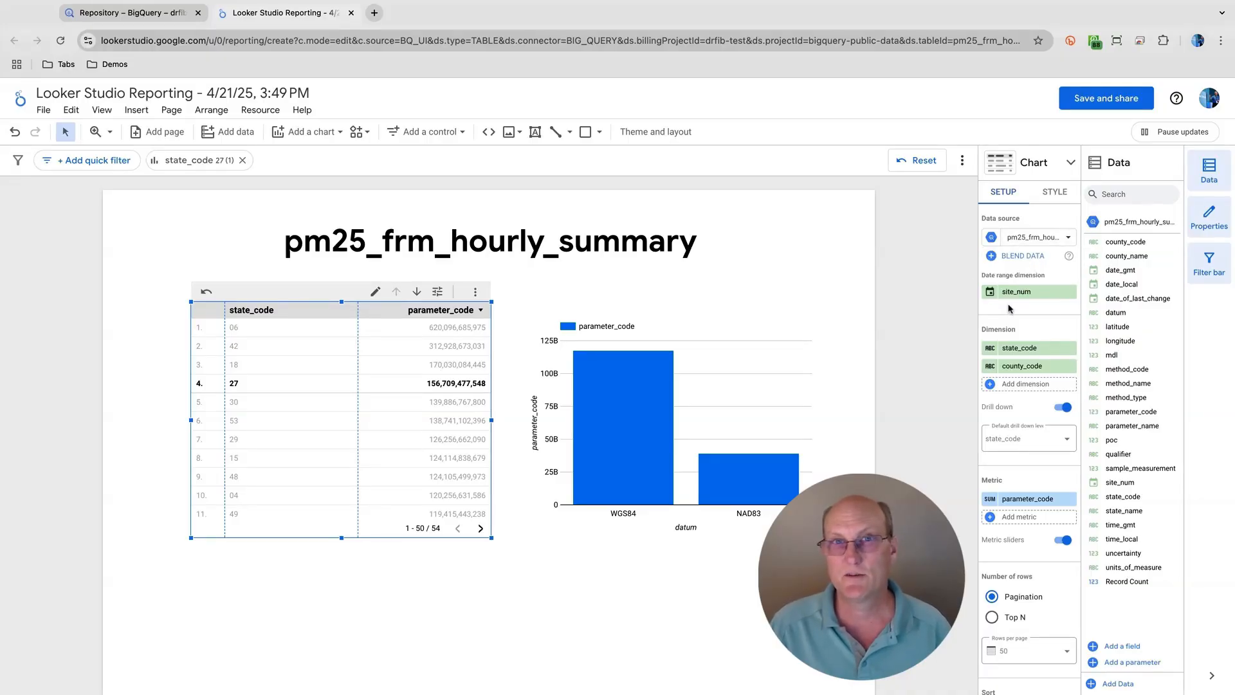
{"action": "left_click", "coordinate": [1070, 293]}
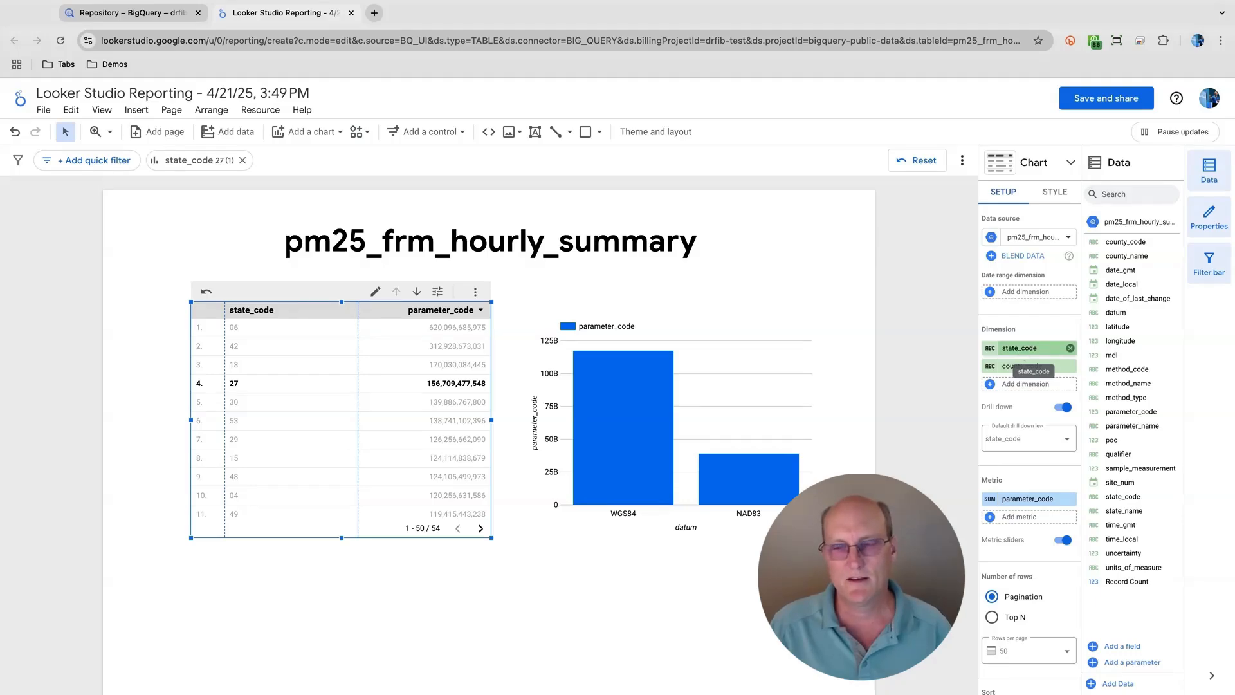
- Replace the table's state_code dimension with state_name and remove the county_code dimension
{"action": "left_click", "coordinate": [1029, 348]}
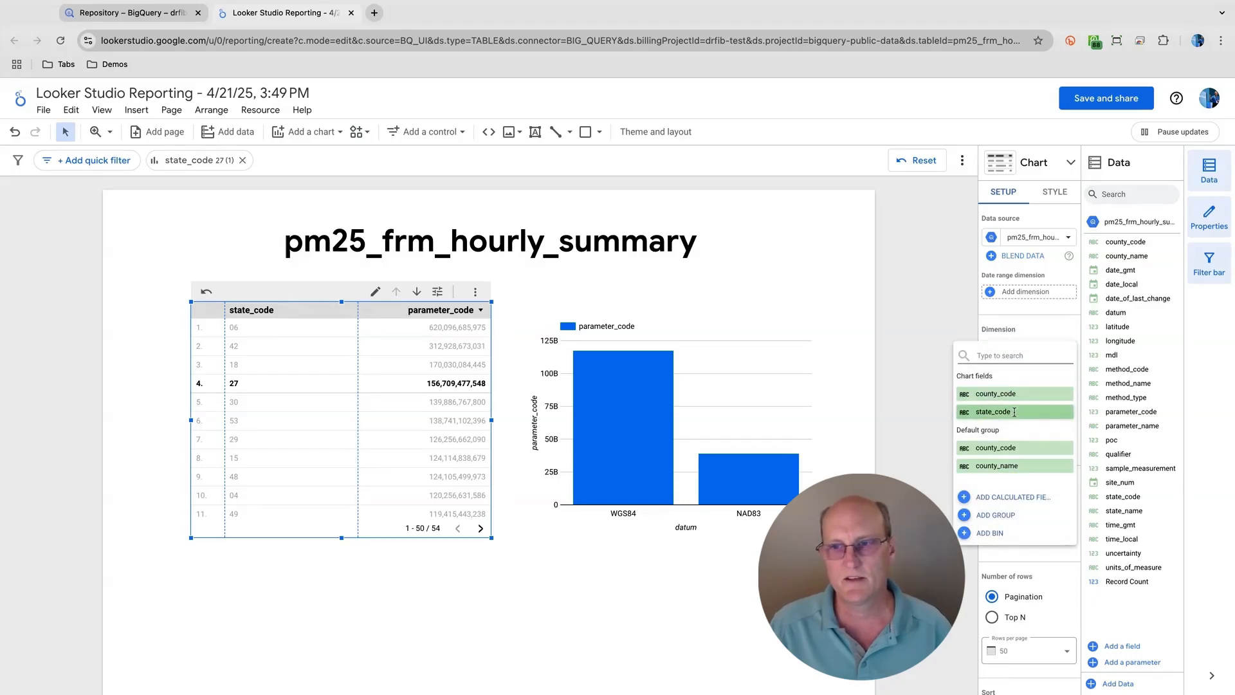
{"action": "type", "text": "state"}
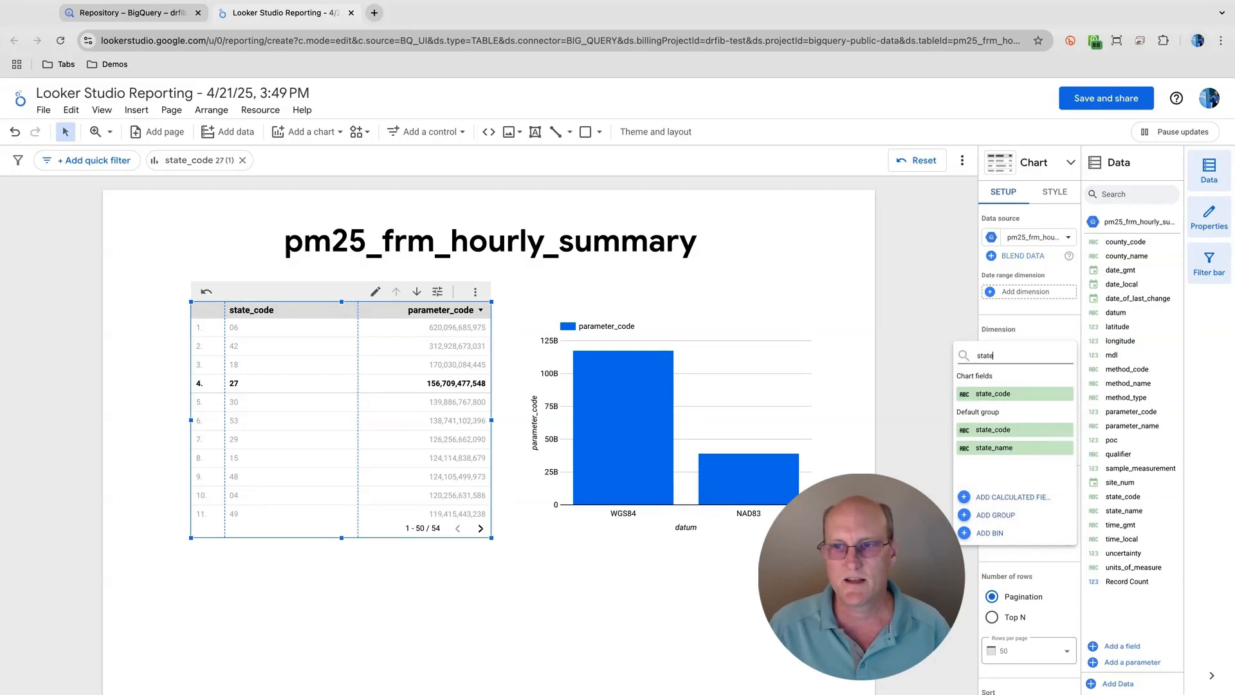
{"action": "left_click", "coordinate": [998, 448]}
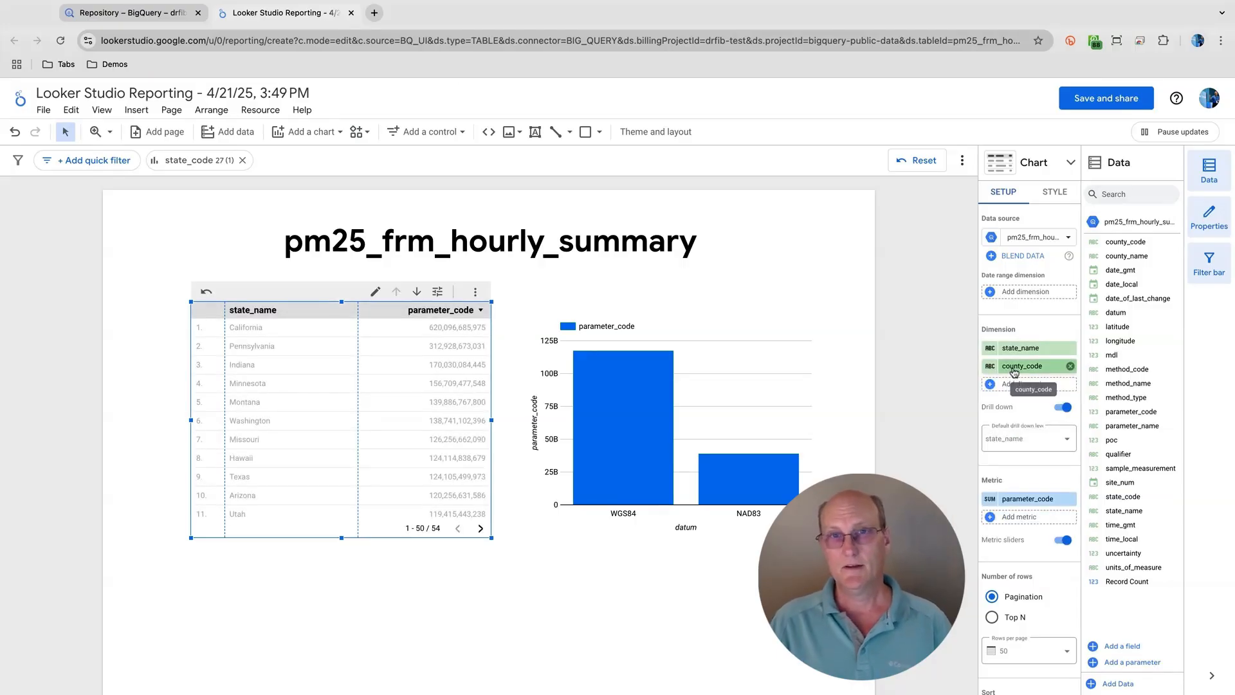
{"action": "left_click", "coordinate": [1070, 366]}
- Replace the table's parameter_code metric with sample_measurement and set its aggregation to Average
{"action": "scroll", "coordinate": [1049, 389], "scroll_direction": "down", "scroll_amount": 1}
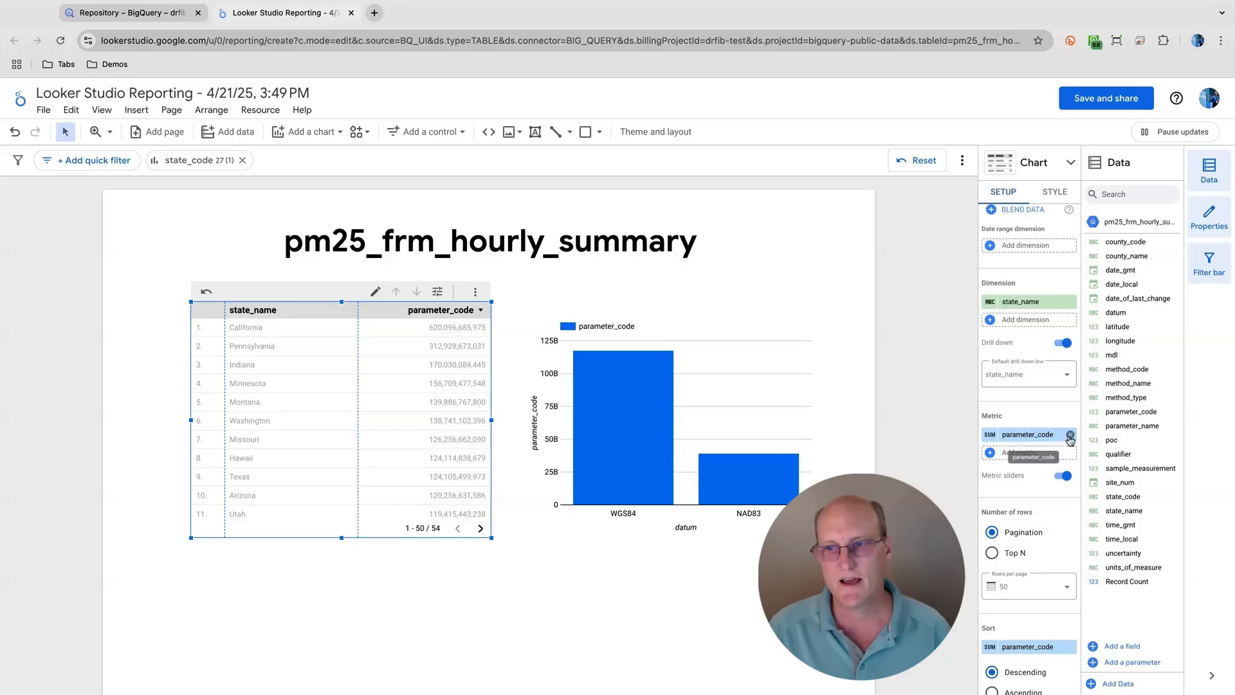
{"action": "left_click", "coordinate": [1031, 436]}
{"action": "scroll", "coordinate": [1018, 514], "scroll_direction": "down", "scroll_amount": 5}
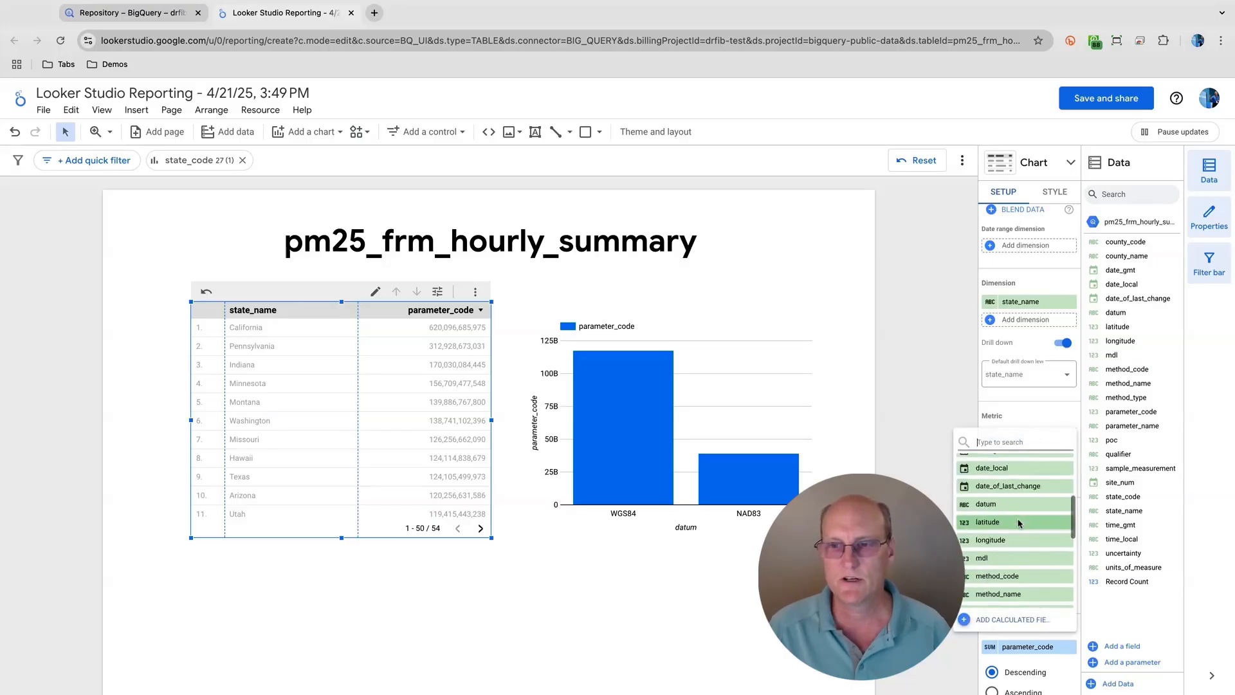
{"action": "scroll", "coordinate": [1019, 522], "scroll_direction": "down", "scroll_amount": 2}
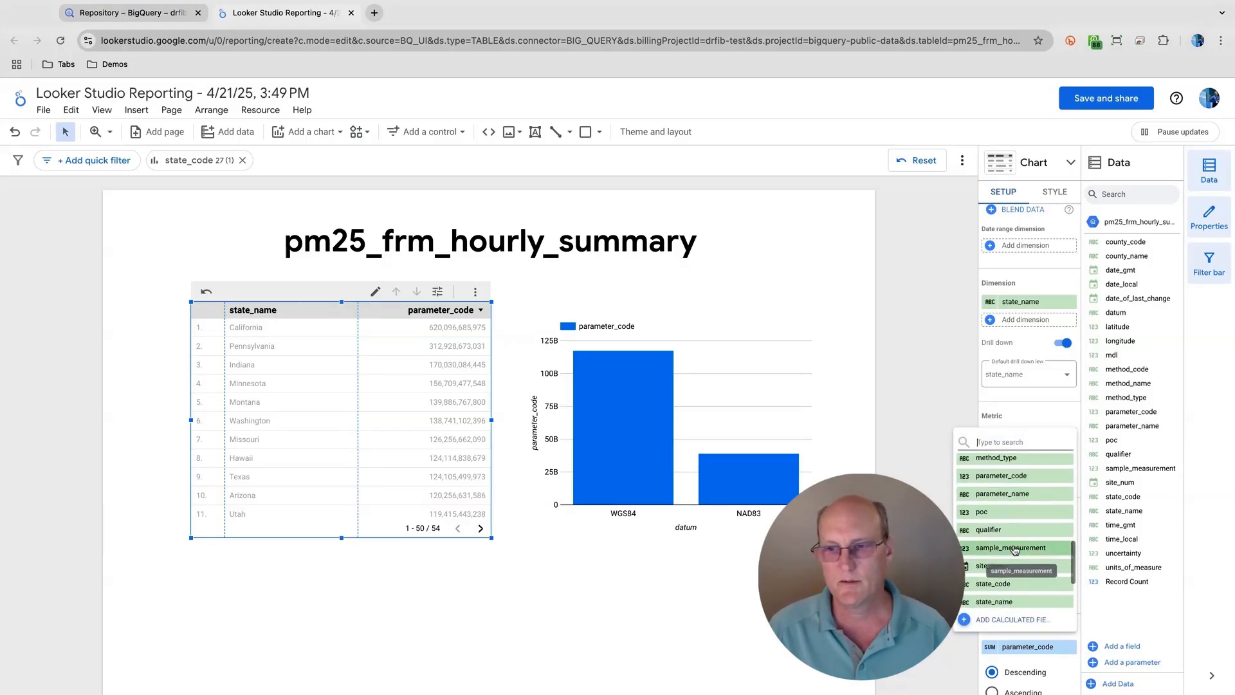
{"action": "left_click", "coordinate": [1015, 550]}
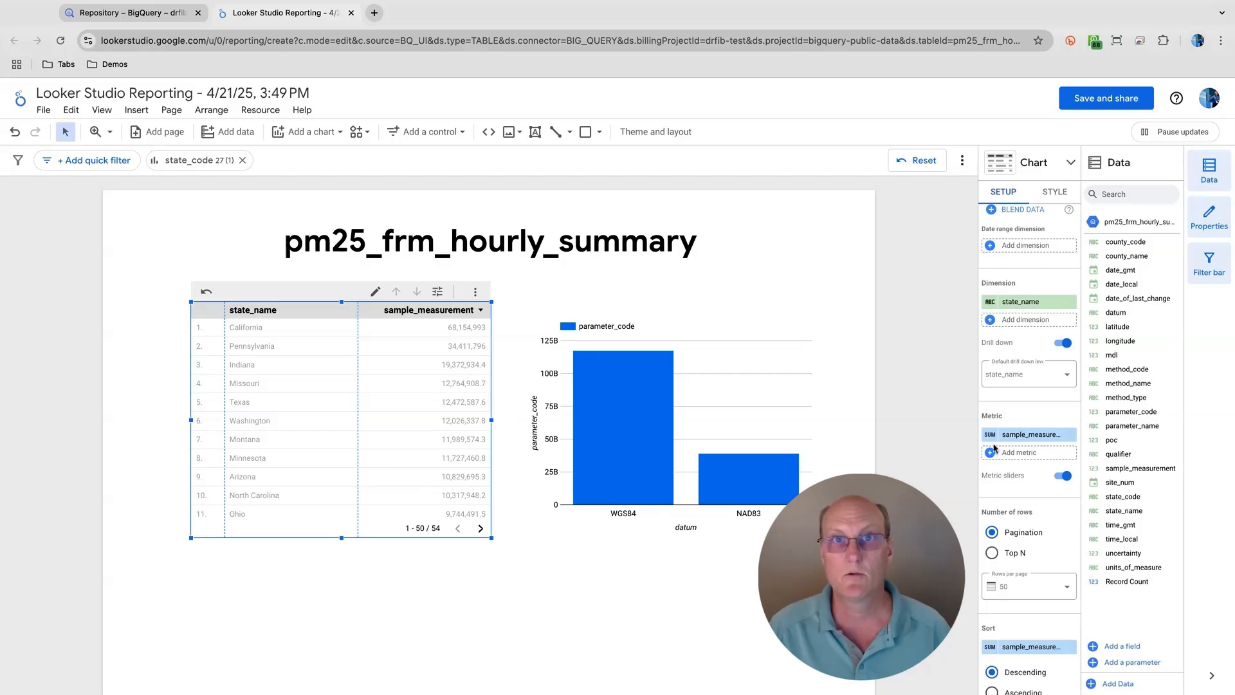
{"action": "left_click", "coordinate": [990, 435]}
{"action": "left_click", "coordinate": [847, 487]}
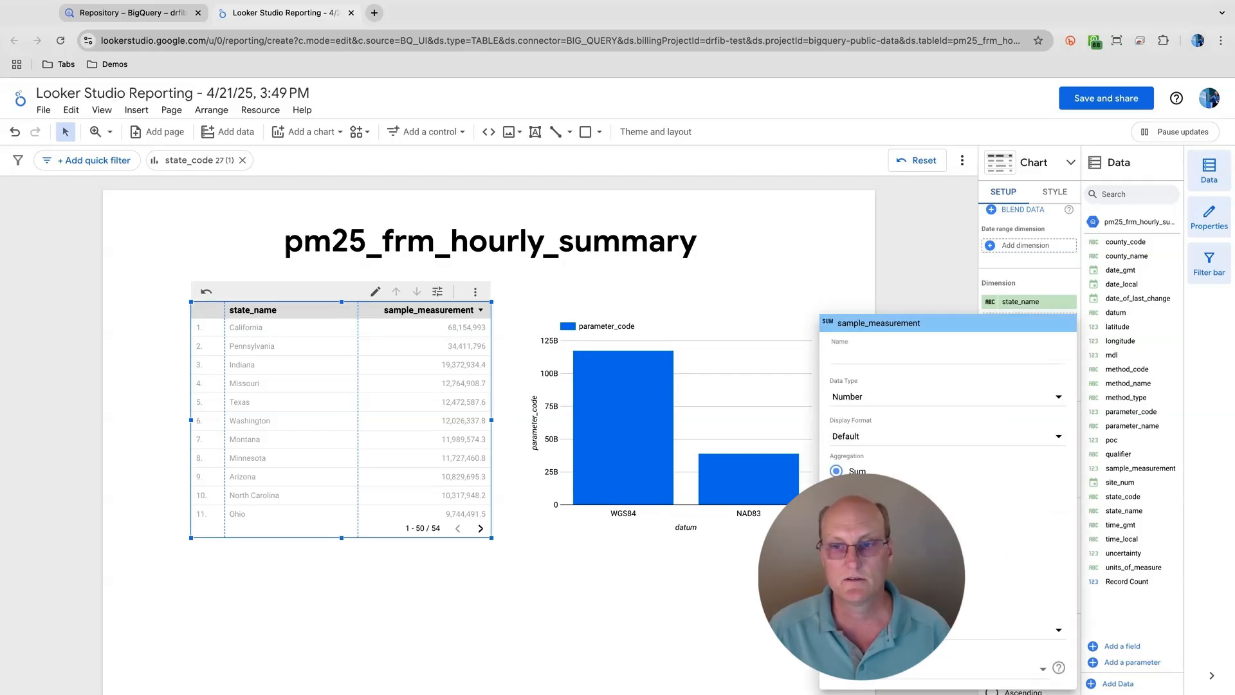
{"action": "left_click", "coordinate": [946, 293]}
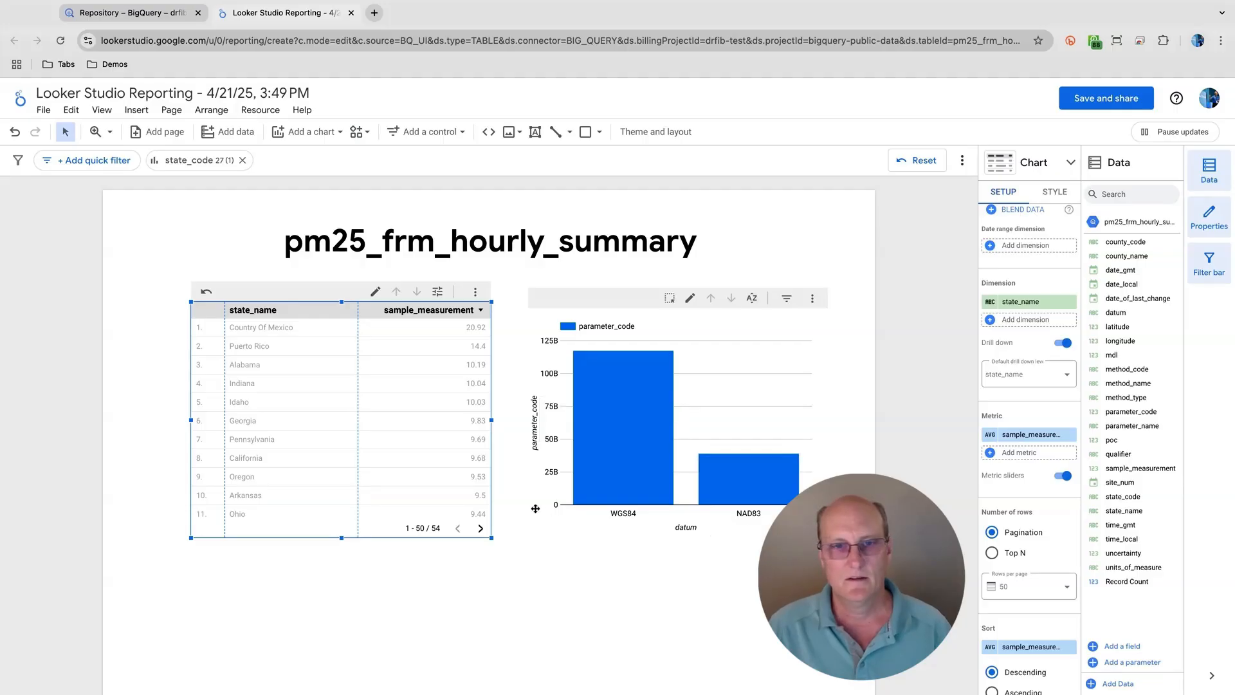
- Reset the table's cross-filter selection on state_code 27
{"action": "left_click", "coordinate": [205, 291]}
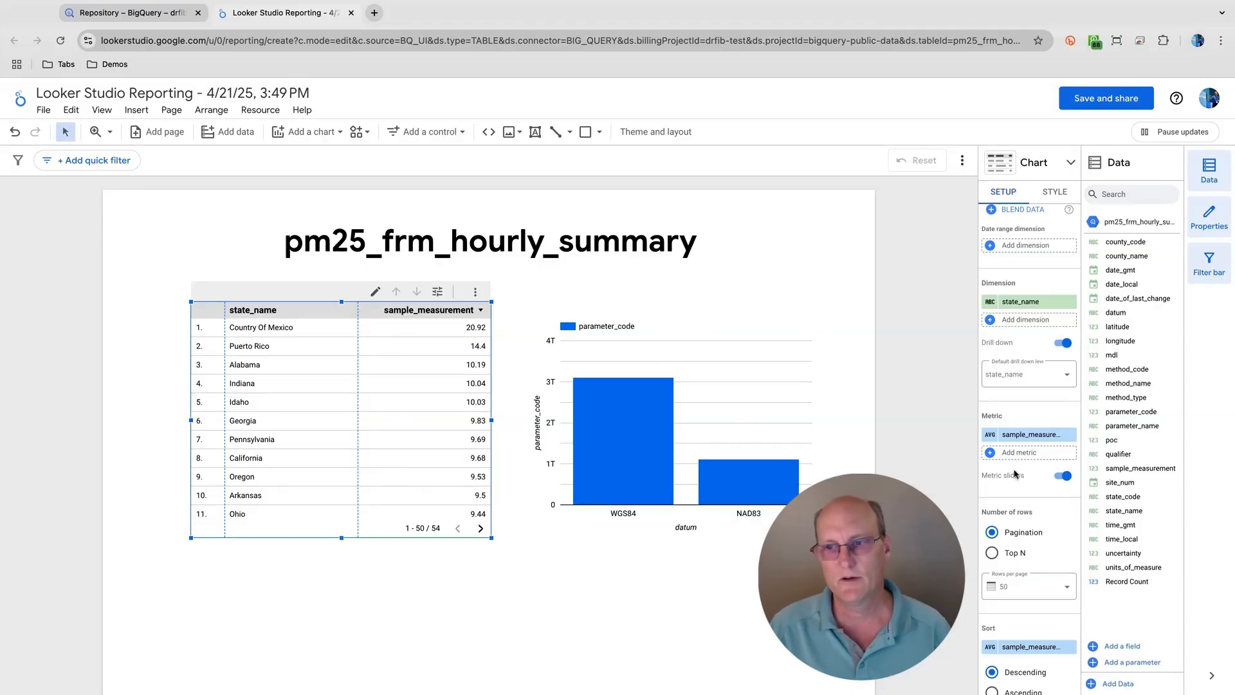
{"action": "scroll", "coordinate": [1015, 474], "scroll_direction": "down", "scroll_amount": 3}
{"action": "scroll", "coordinate": [1015, 474], "scroll_direction": "down", "scroll_amount": 1}
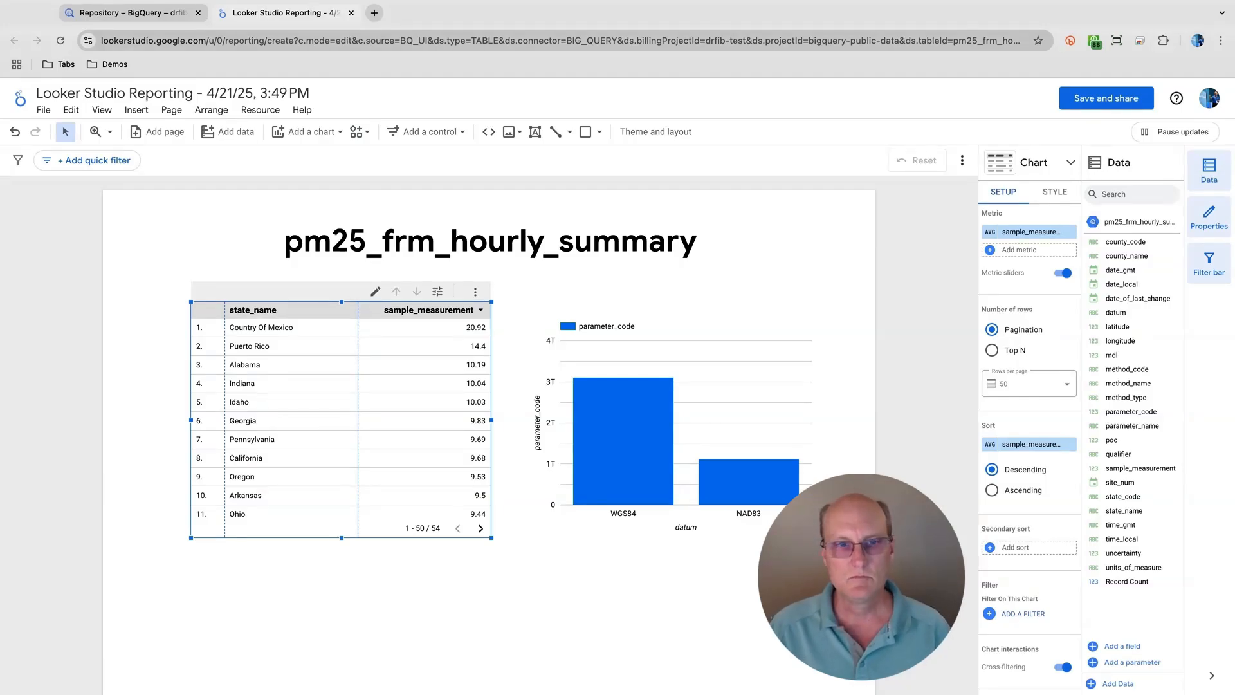
- Set the table's sort by sample_measurement to ascending order
{"action": "left_click", "coordinate": [992, 491]}
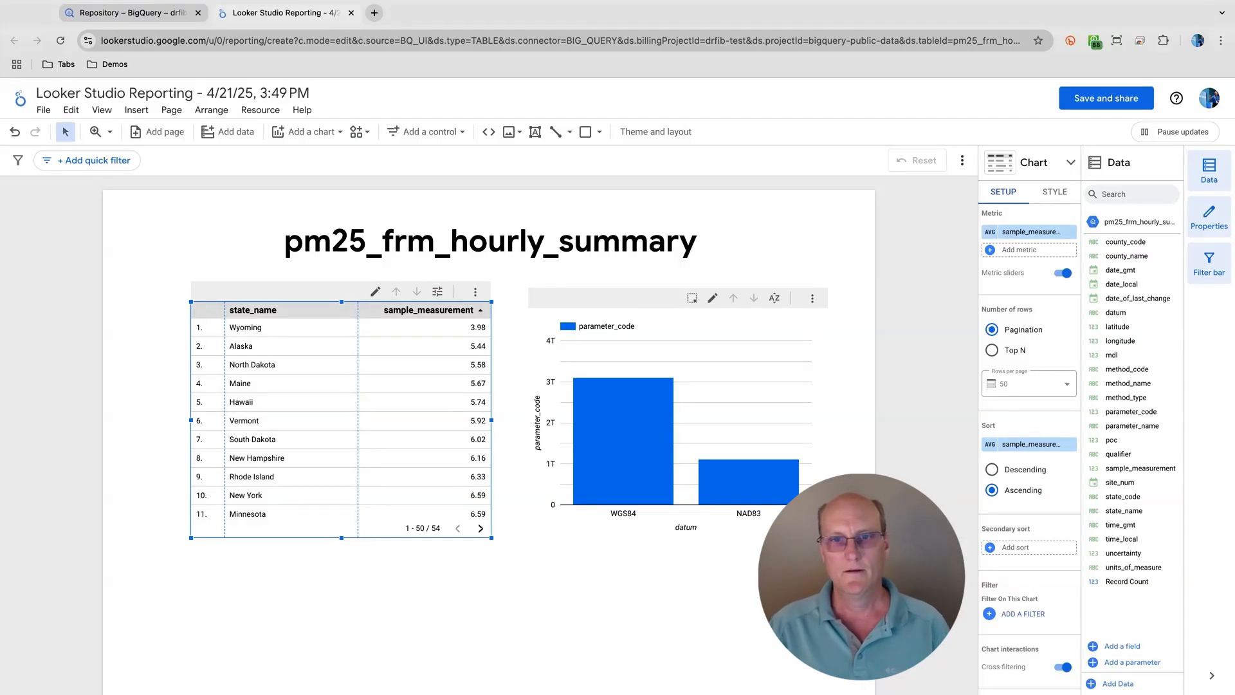
- Delete the parameter_code bar chart and the state_name table from the report page
{"action": "left_click", "coordinate": [610, 347]}
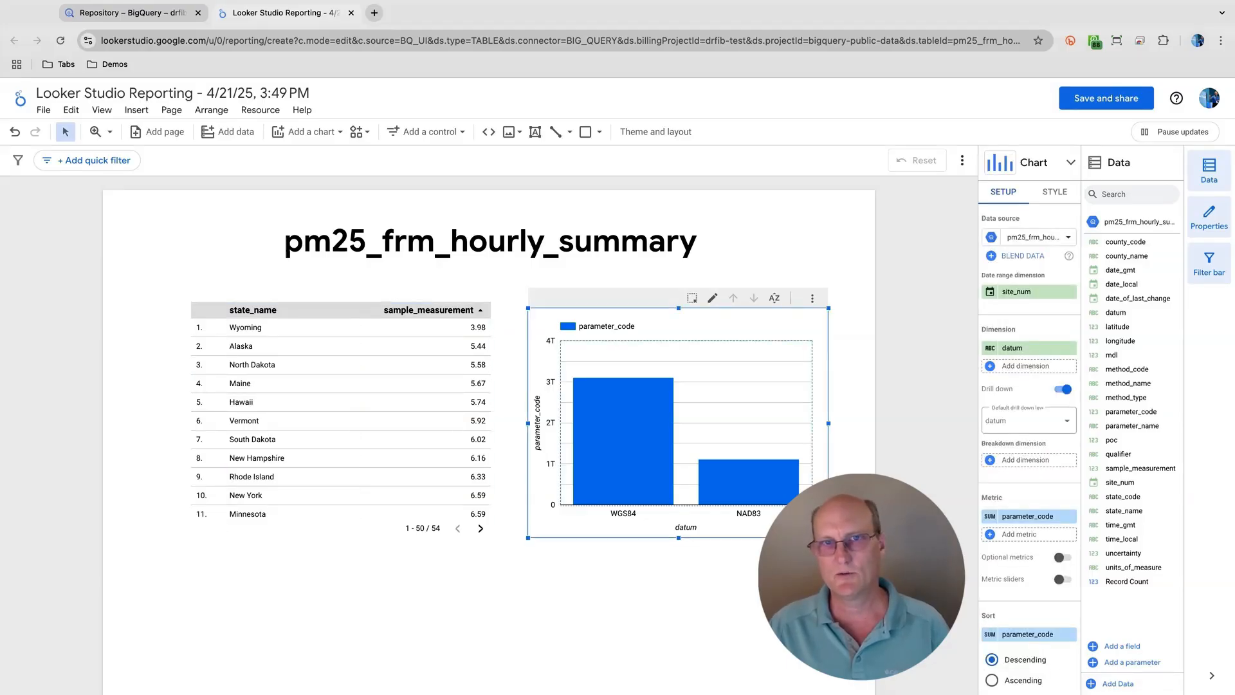
{"action": "key", "text": "Delete"}
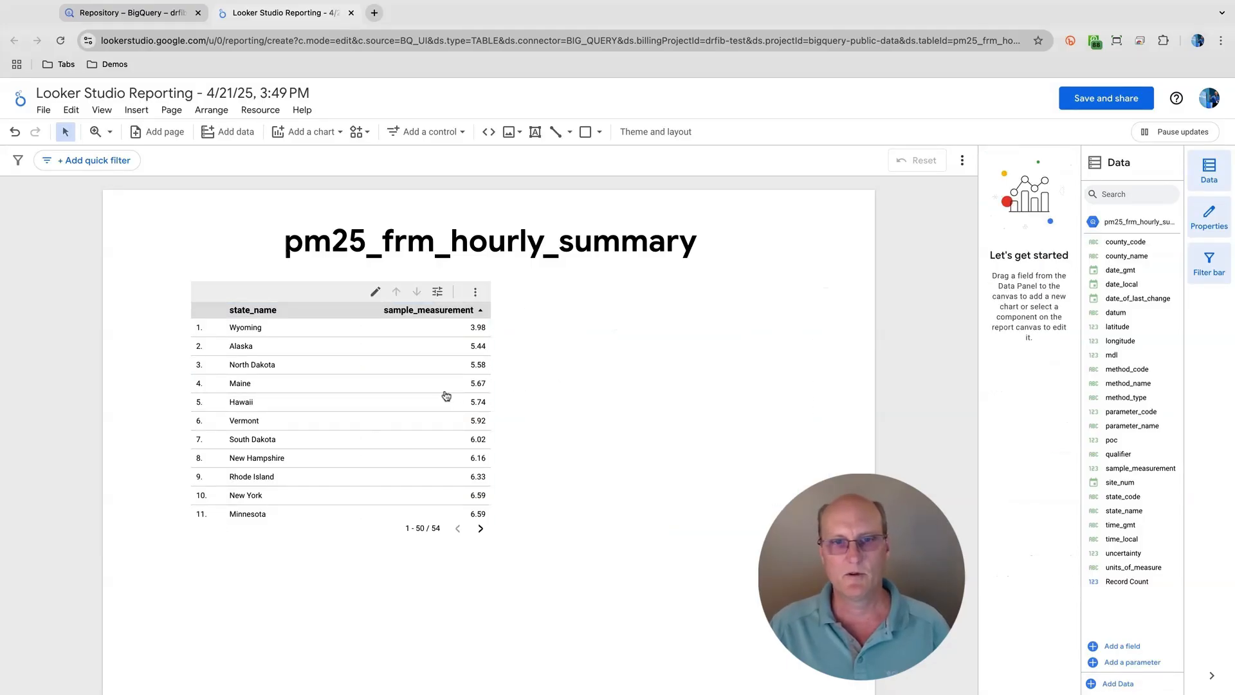
{"action": "left_click", "coordinate": [444, 395]}
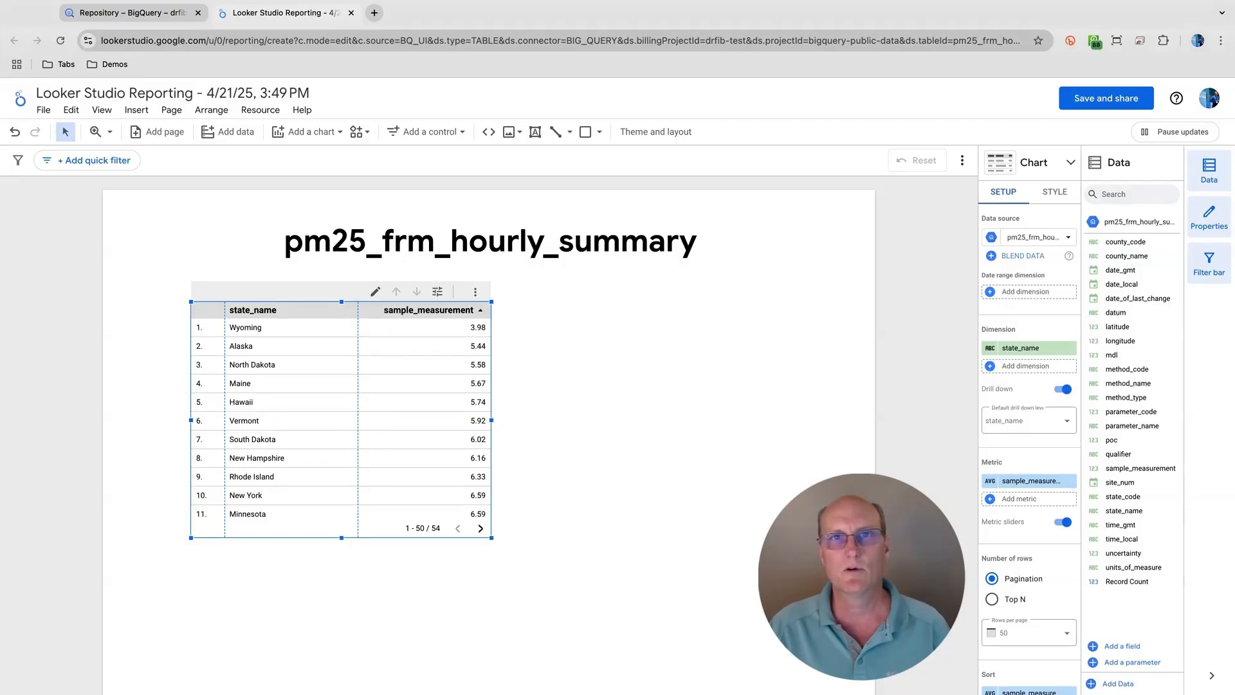
{"action": "key", "text": "Delete"}
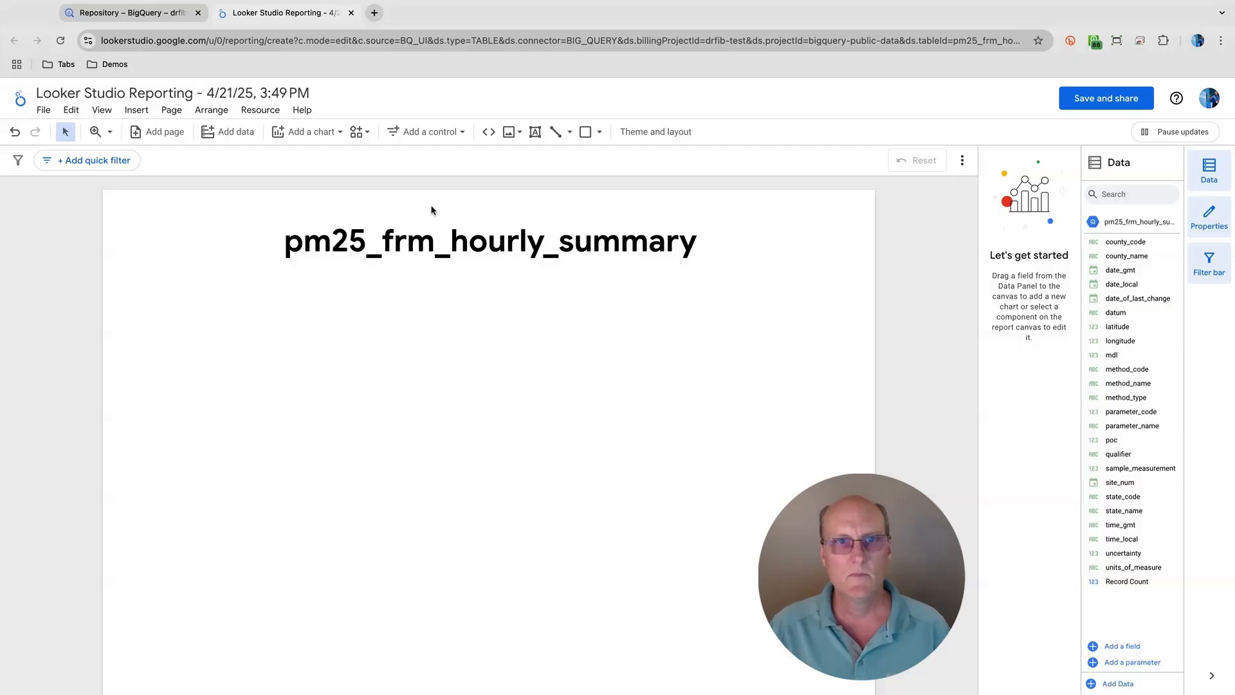
- Add a Google Maps filled map below the report title, spanning about 60% of the page width
{"action": "left_click", "coordinate": [328, 141]}
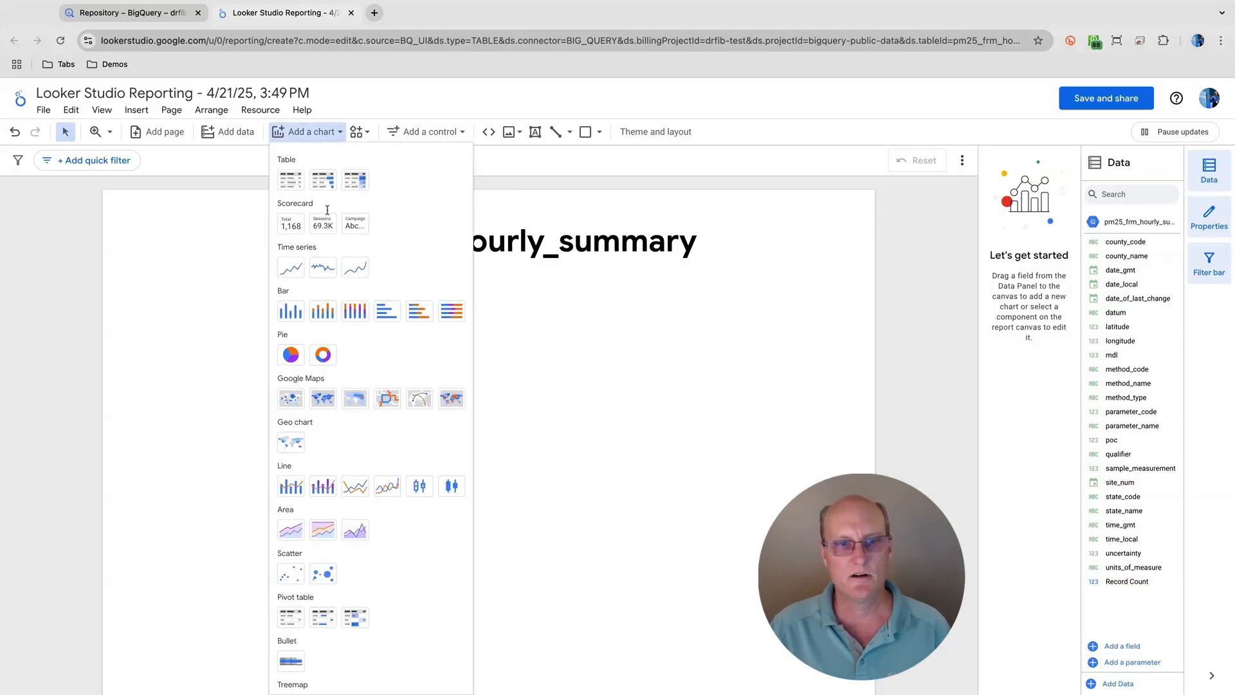
{"action": "scroll", "coordinate": [326, 305], "scroll_direction": "down", "scroll_amount": 1}
{"action": "scroll", "coordinate": [326, 304], "scroll_direction": "down", "scroll_amount": 1}
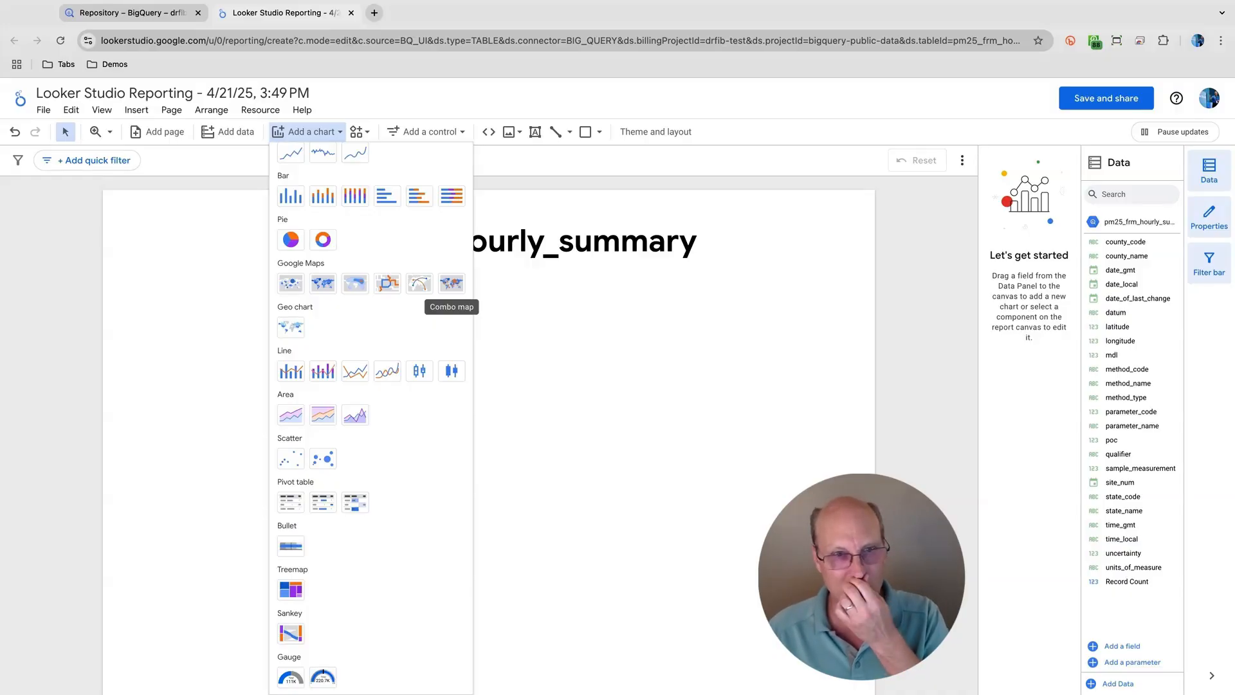
{"action": "left_click", "coordinate": [324, 284]}
{"action": "left_click_drag", "start_coordinate": [153, 277], "coordinate": [609, 581]}
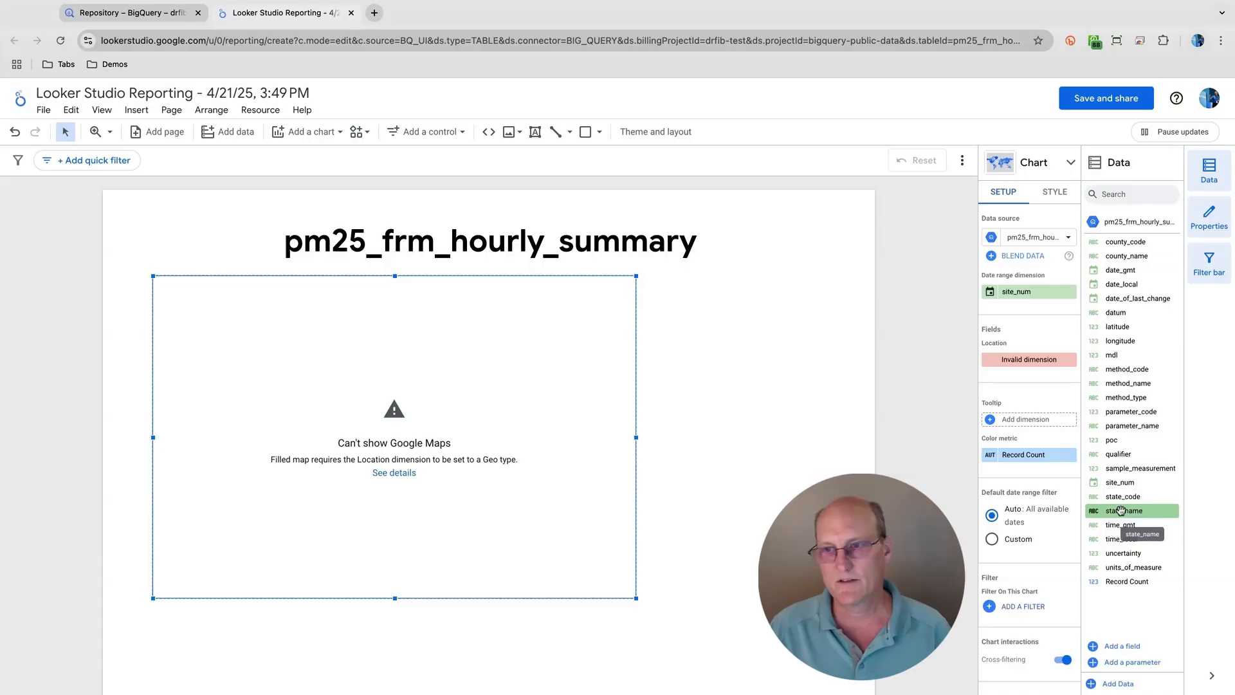
- Check the map's available Location dimensions, and change the data source's state_name field type to Geo, Country subdivision (1st level)
{"action": "left_click", "coordinate": [1023, 360]}
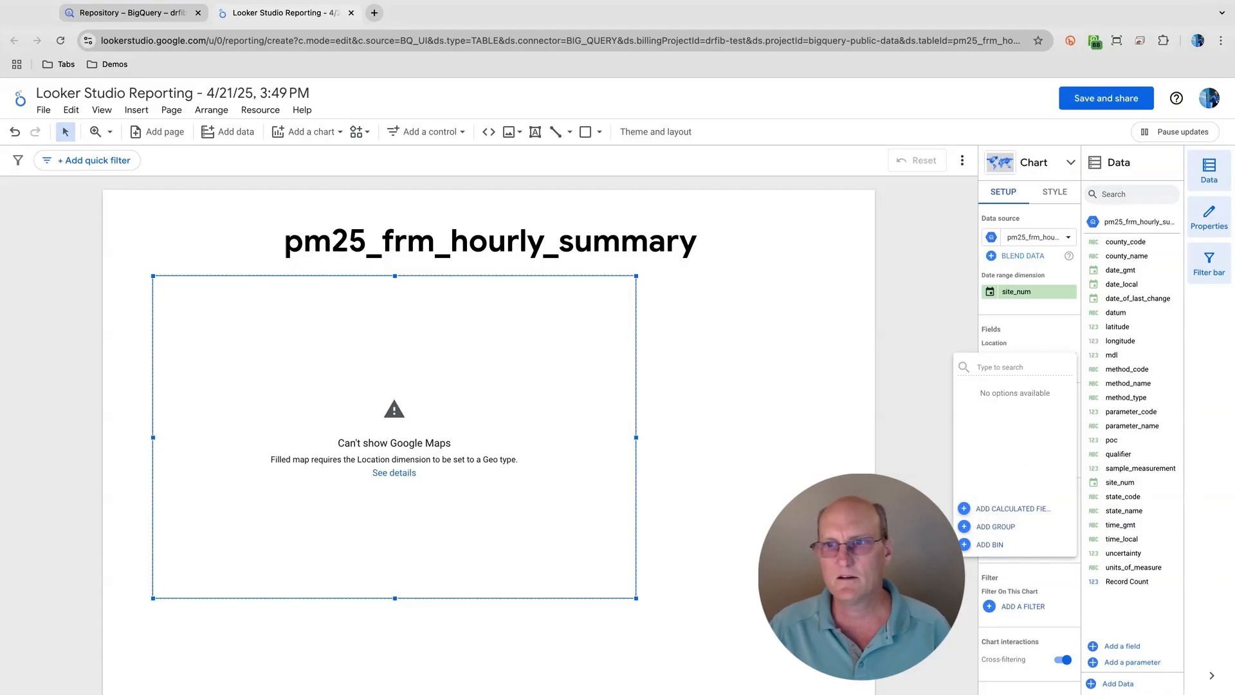
{"action": "left_click", "coordinate": [1036, 347]}
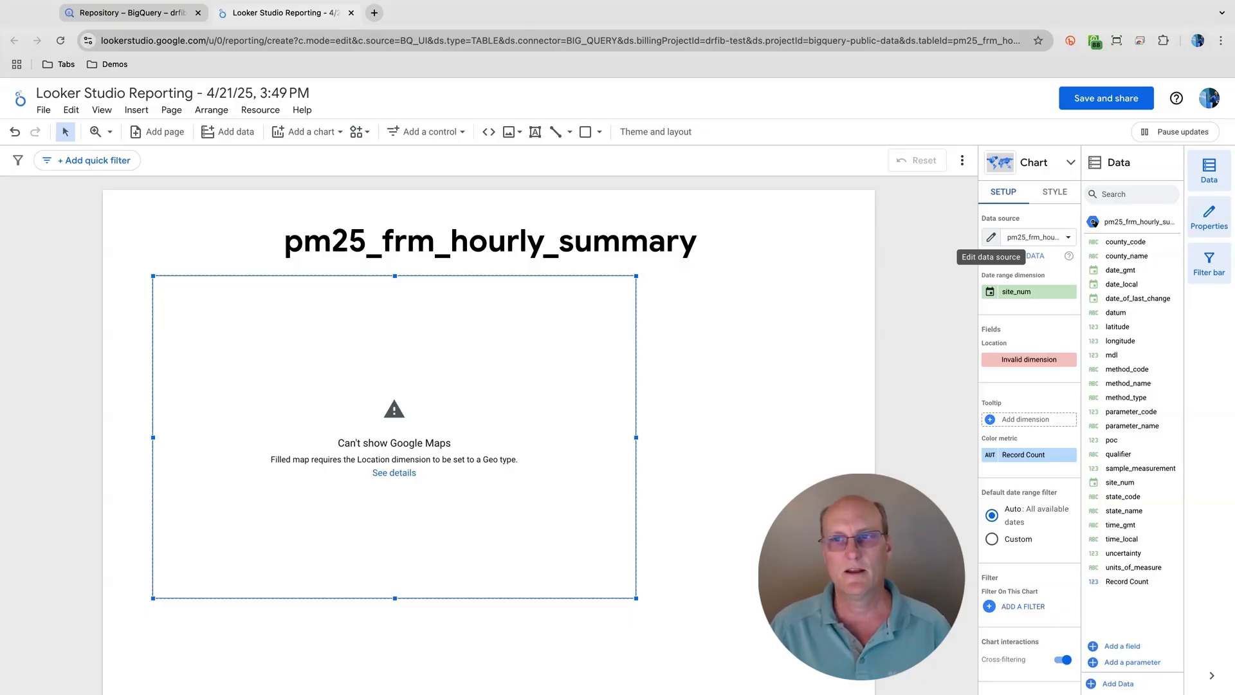
{"action": "left_click", "coordinate": [991, 237]}
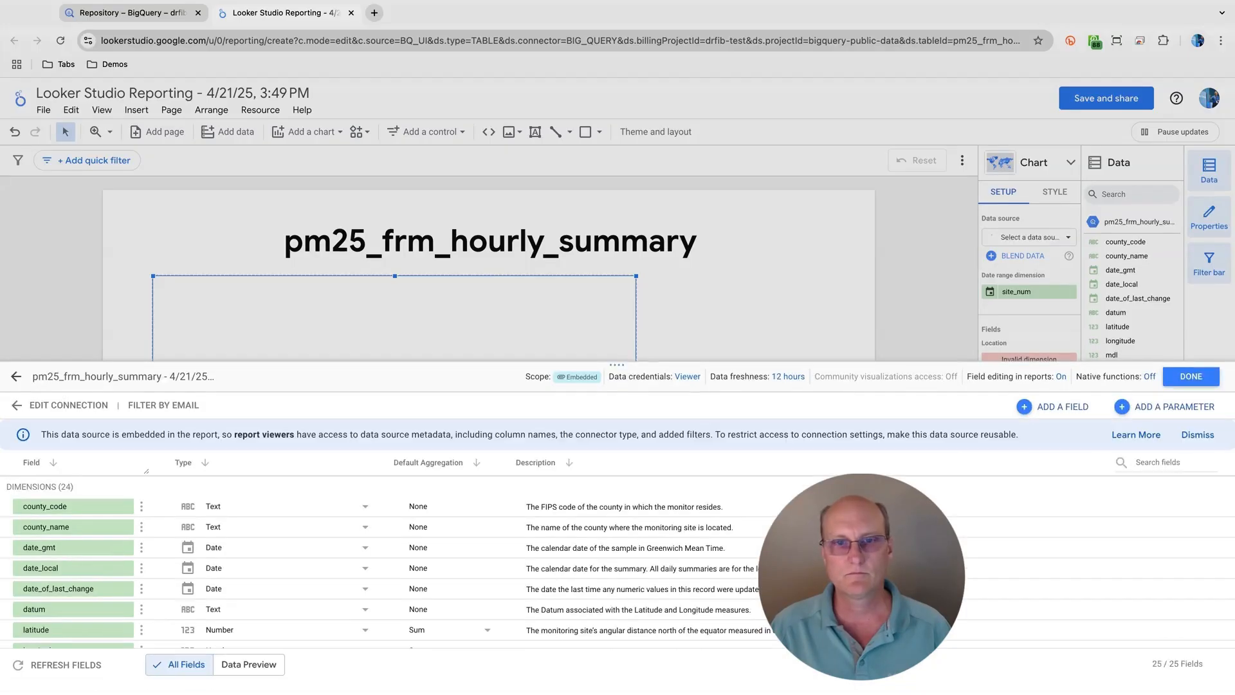
{"action": "scroll", "coordinate": [304, 593], "scroll_direction": "down", "scroll_amount": 2}
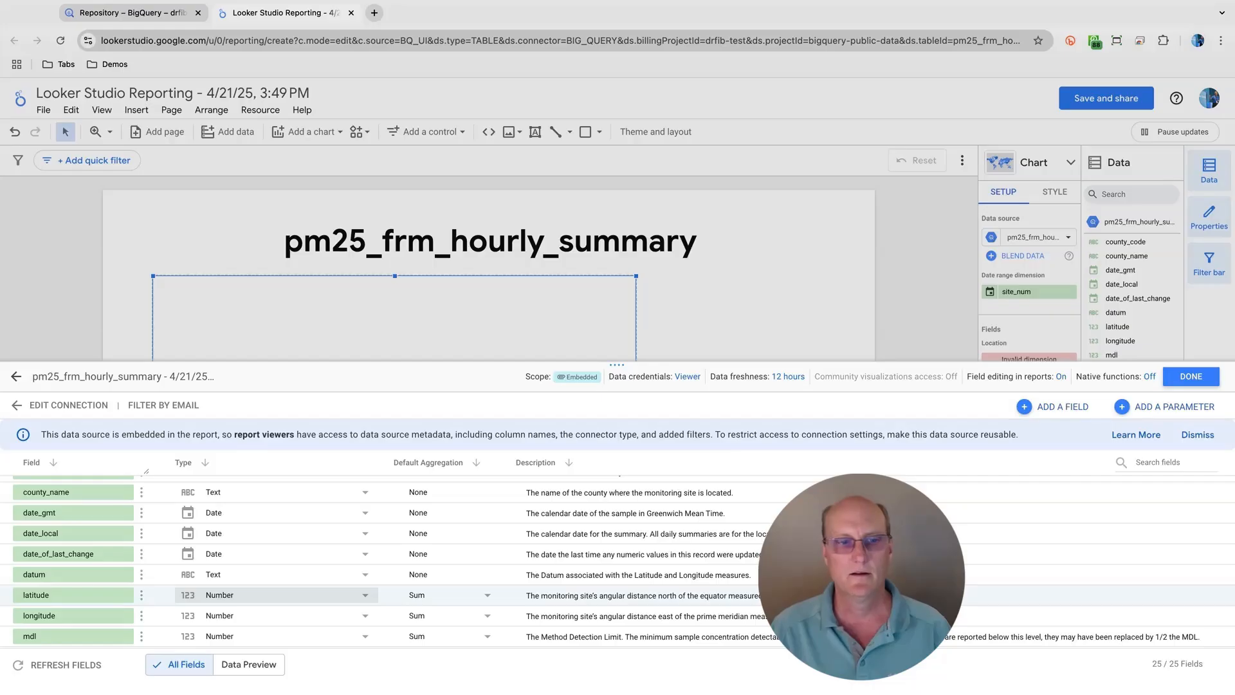
{"action": "scroll", "coordinate": [199, 553], "scroll_direction": "down", "scroll_amount": 2}
{"action": "scroll", "coordinate": [199, 553], "scroll_direction": "down", "scroll_amount": 3}
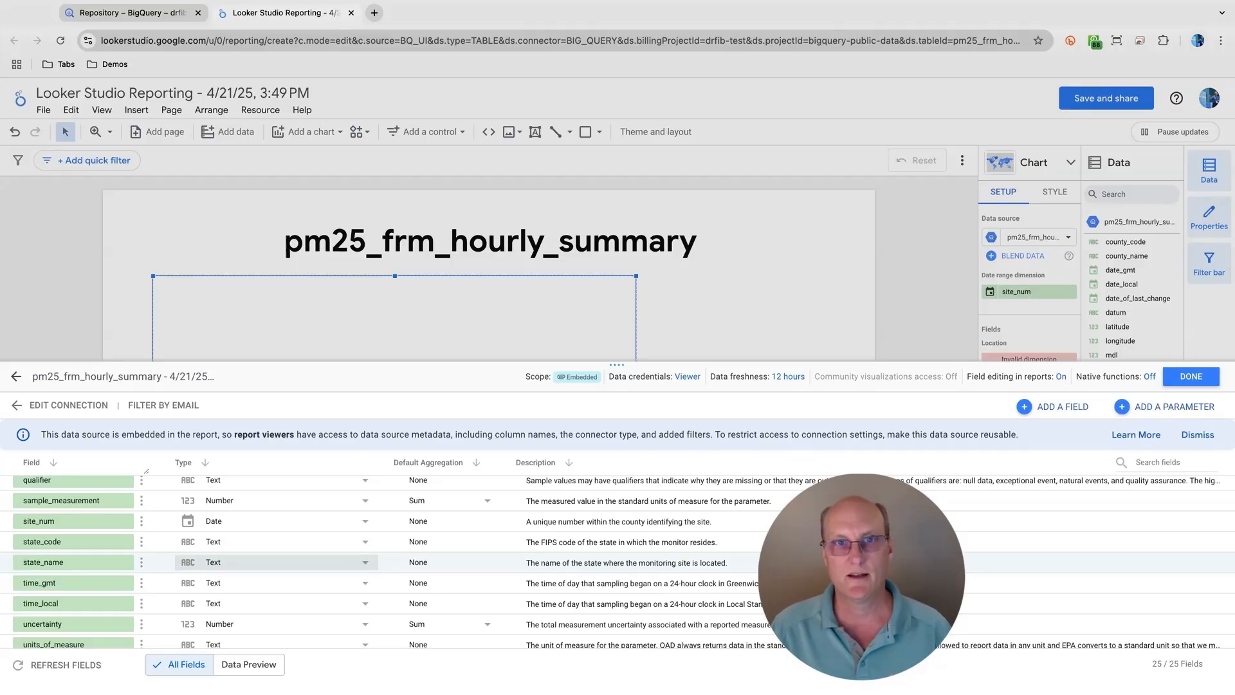
{"action": "left_click", "coordinate": [244, 562]}
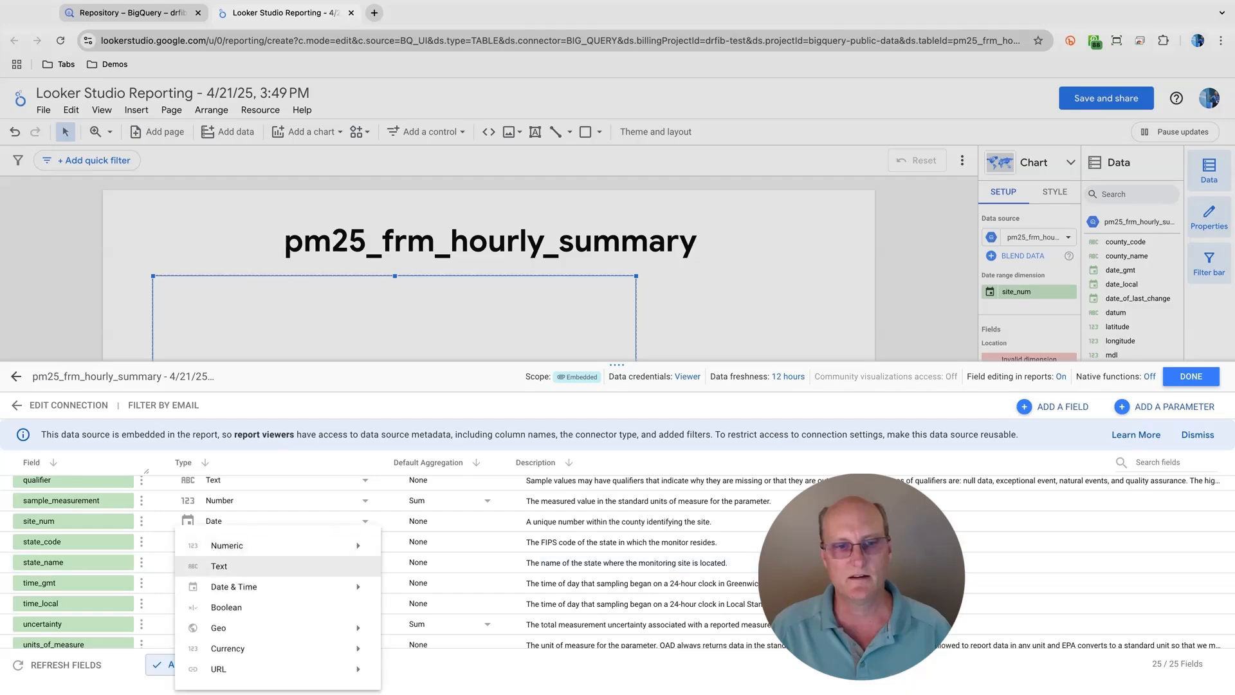
{"action": "mouse_move", "coordinate": [262, 628]}
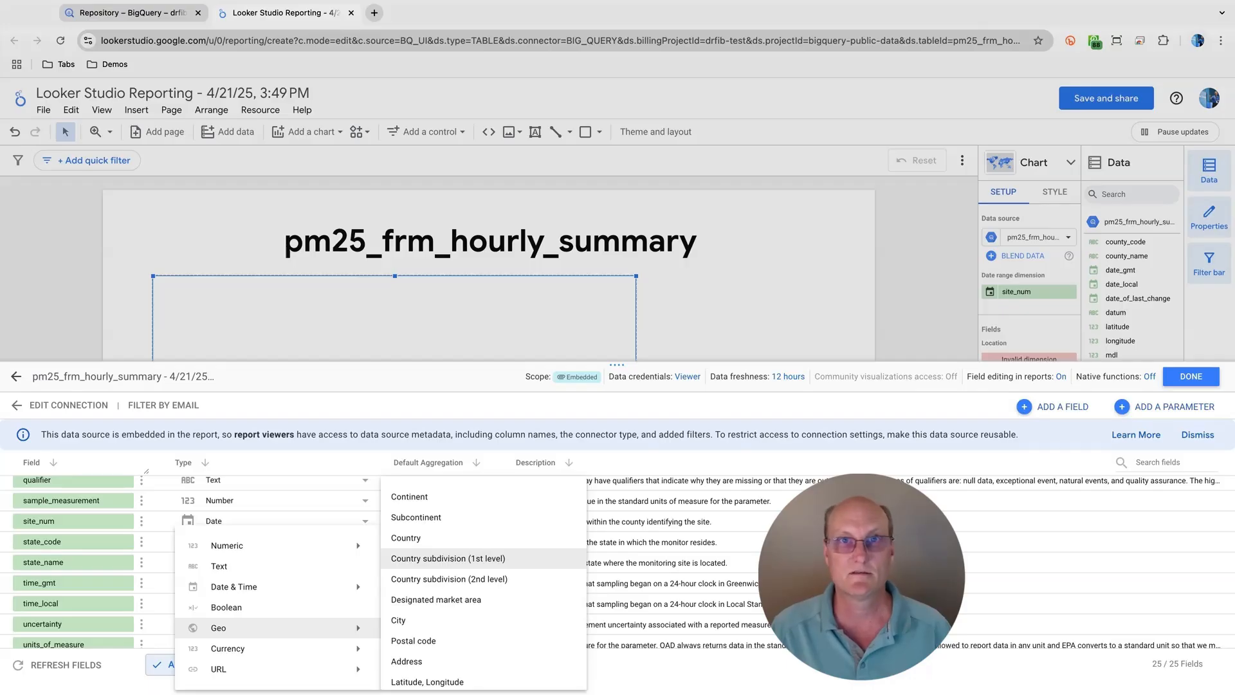
{"action": "left_click", "coordinate": [455, 559]}
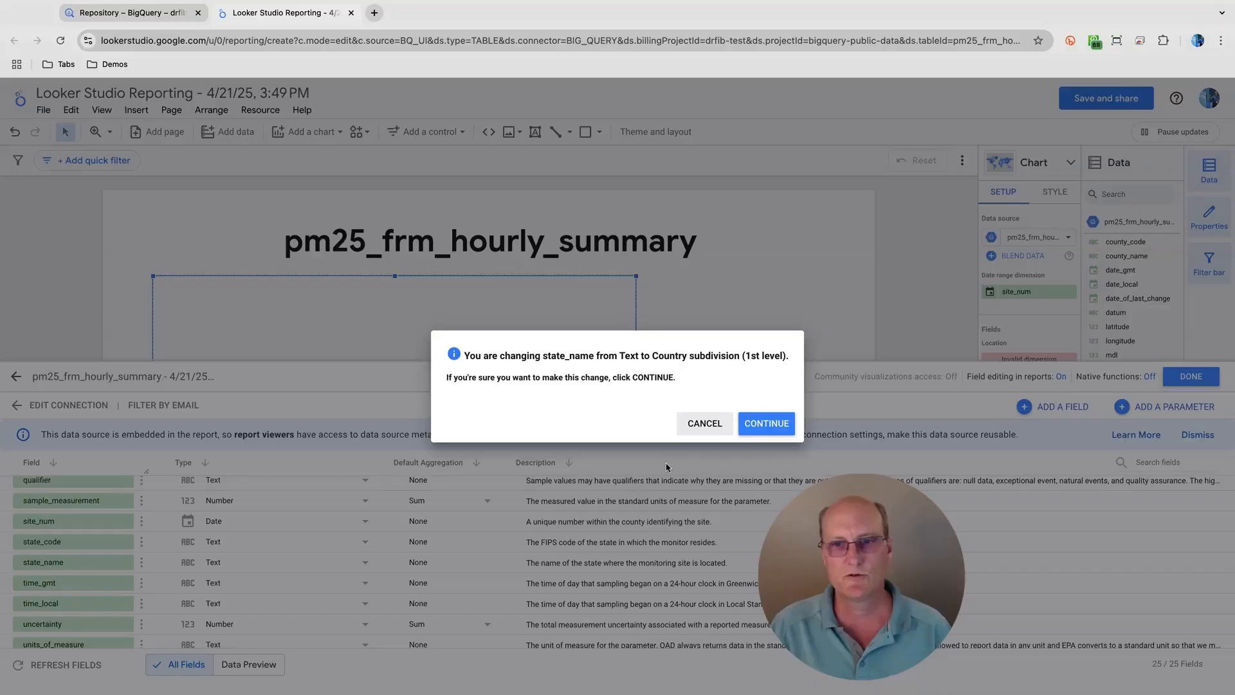
{"action": "left_click", "coordinate": [764, 424]}
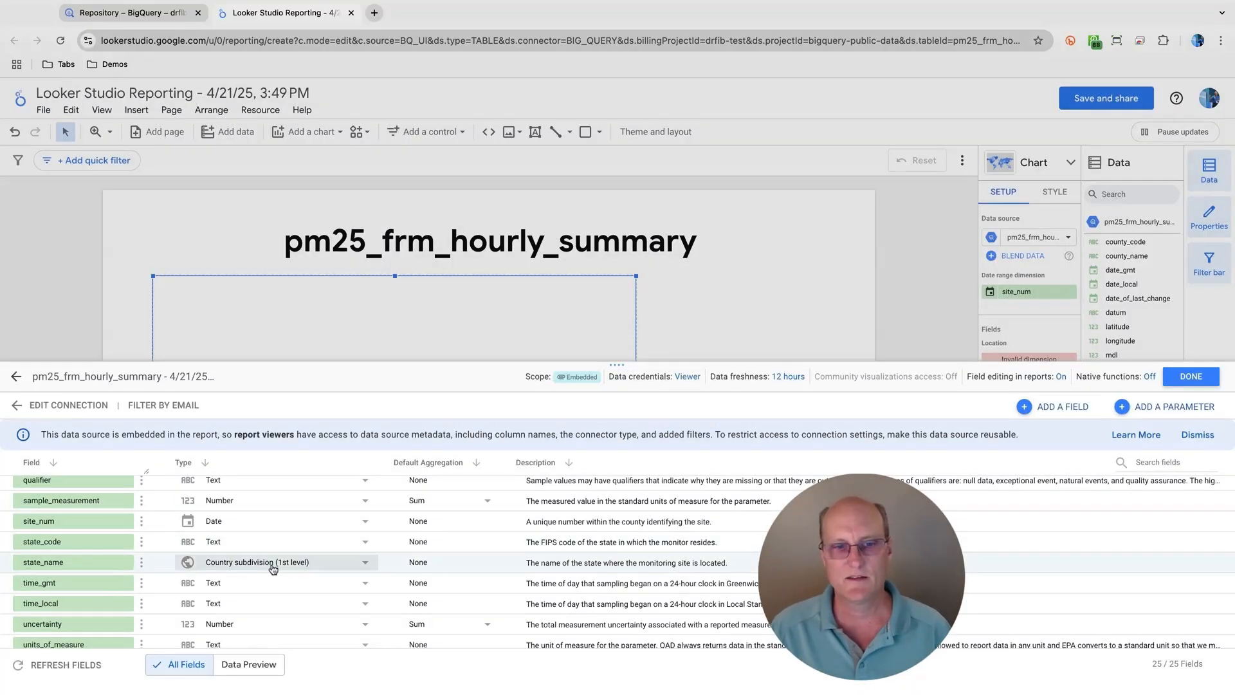
{"action": "left_click", "coordinate": [1190, 377]}
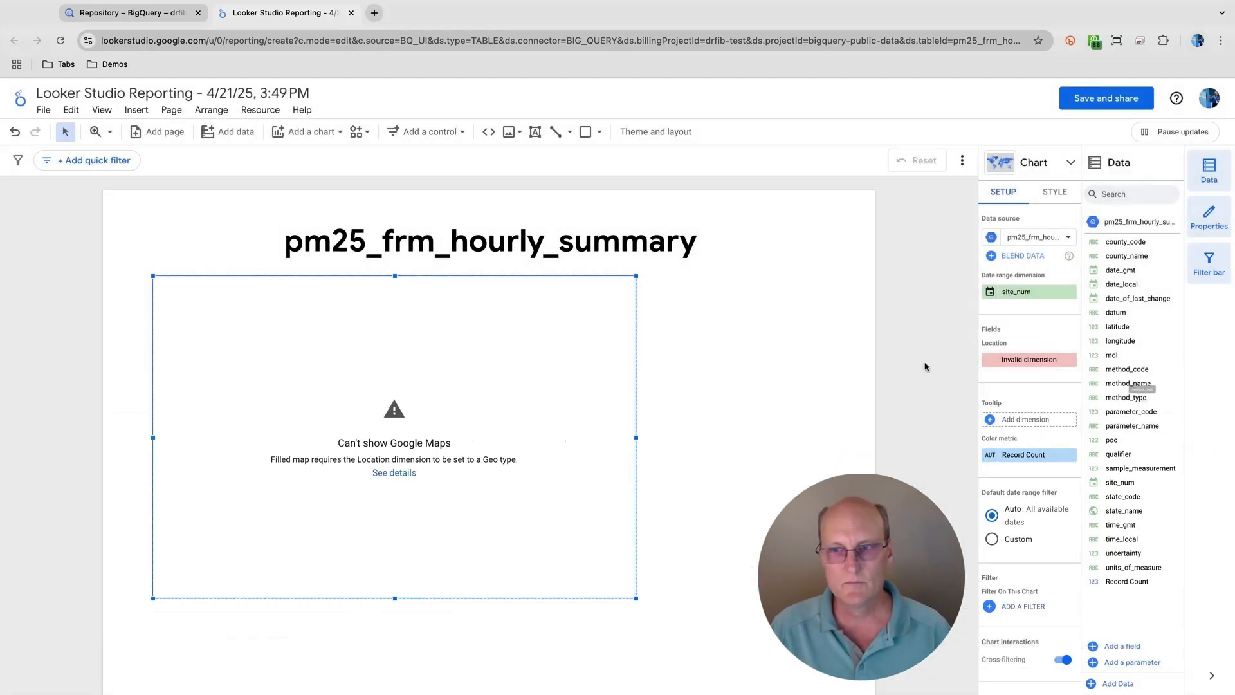
- Set the map's Location field to state_name and zoom the map in on the contiguous United States
{"action": "left_click", "coordinate": [1013, 361]}
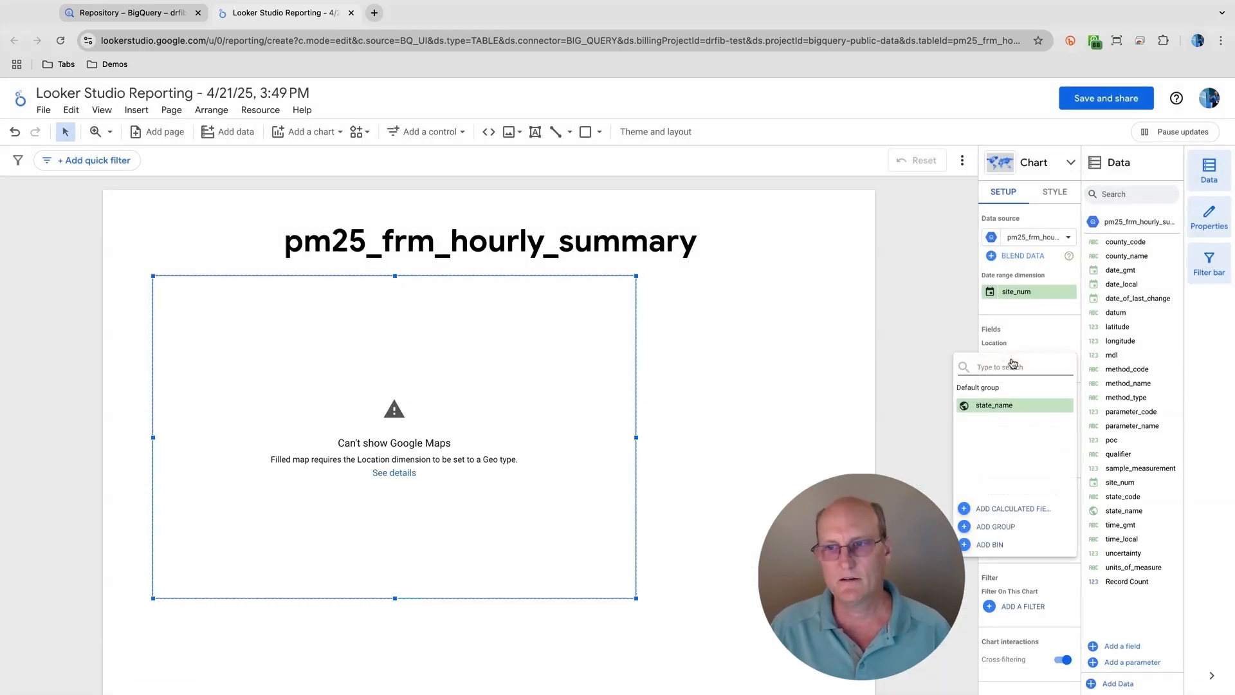
{"action": "left_click", "coordinate": [1000, 407]}
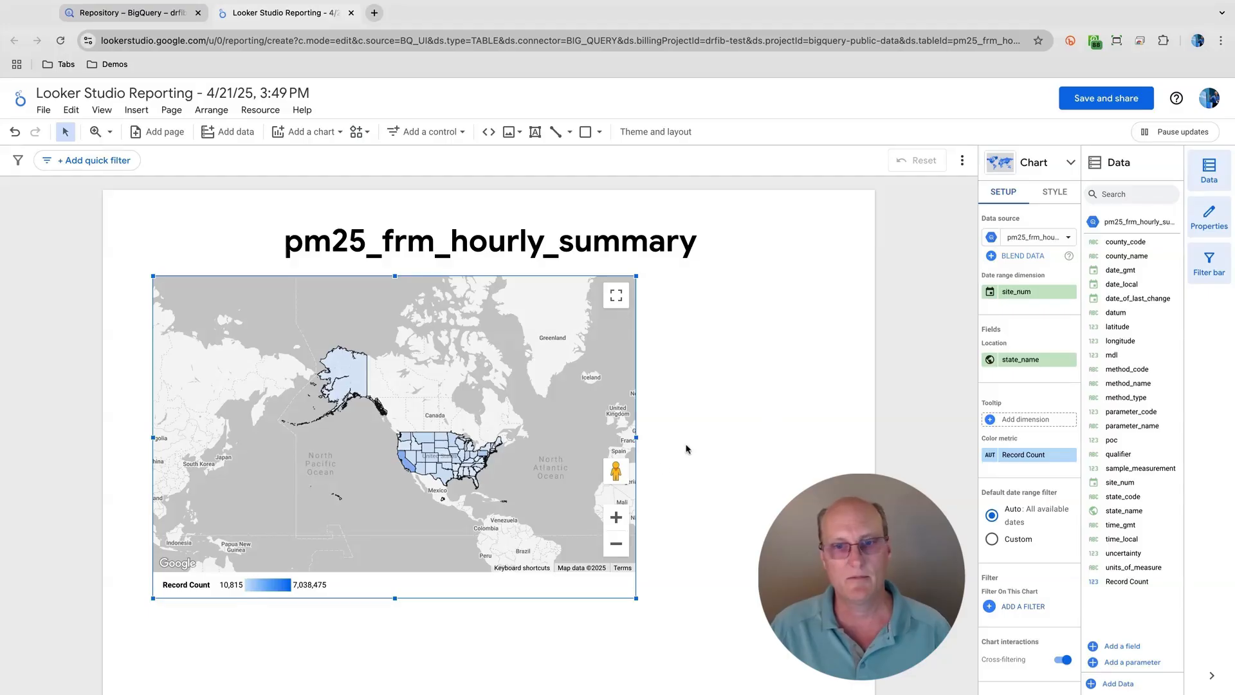
{"action": "left_click", "coordinate": [616, 517]}
{"action": "left_click", "coordinate": [616, 517]}
{"action": "left_click_drag", "start_coordinate": [567, 525], "coordinate": [342, 389]}
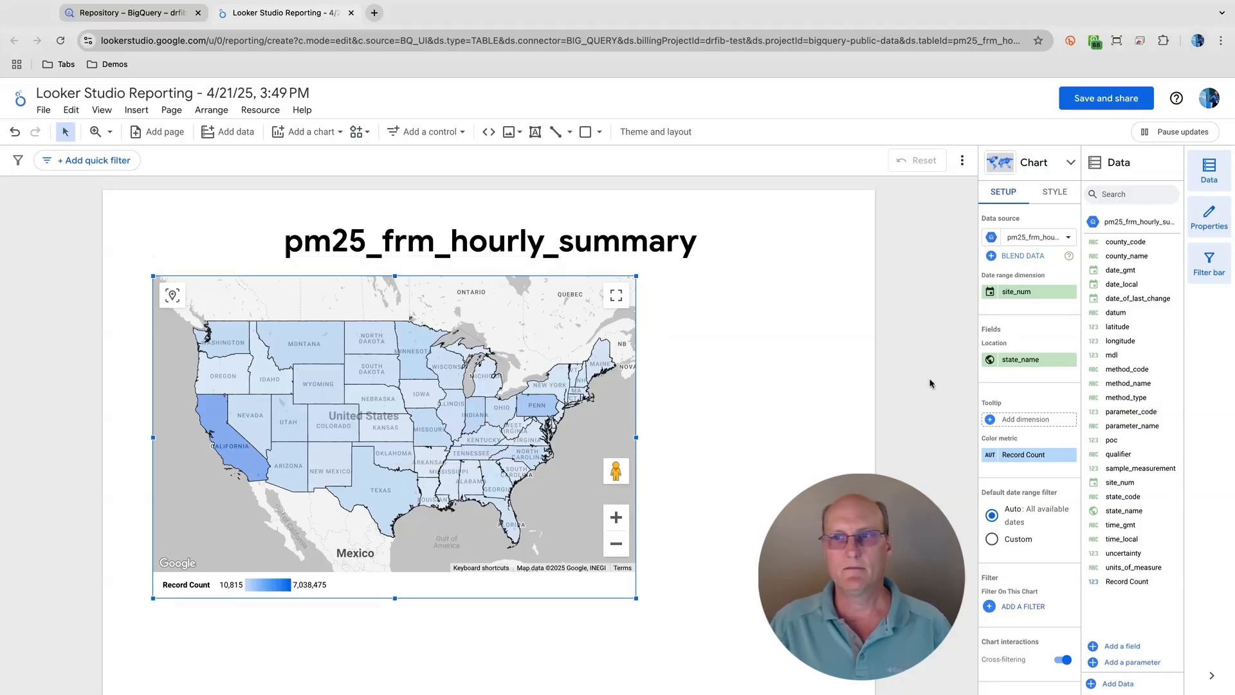
- Set the filled map's color scale to red for the maximum, yellow-orange for the middle and green for the minimum
{"action": "left_click", "coordinate": [1058, 196]}
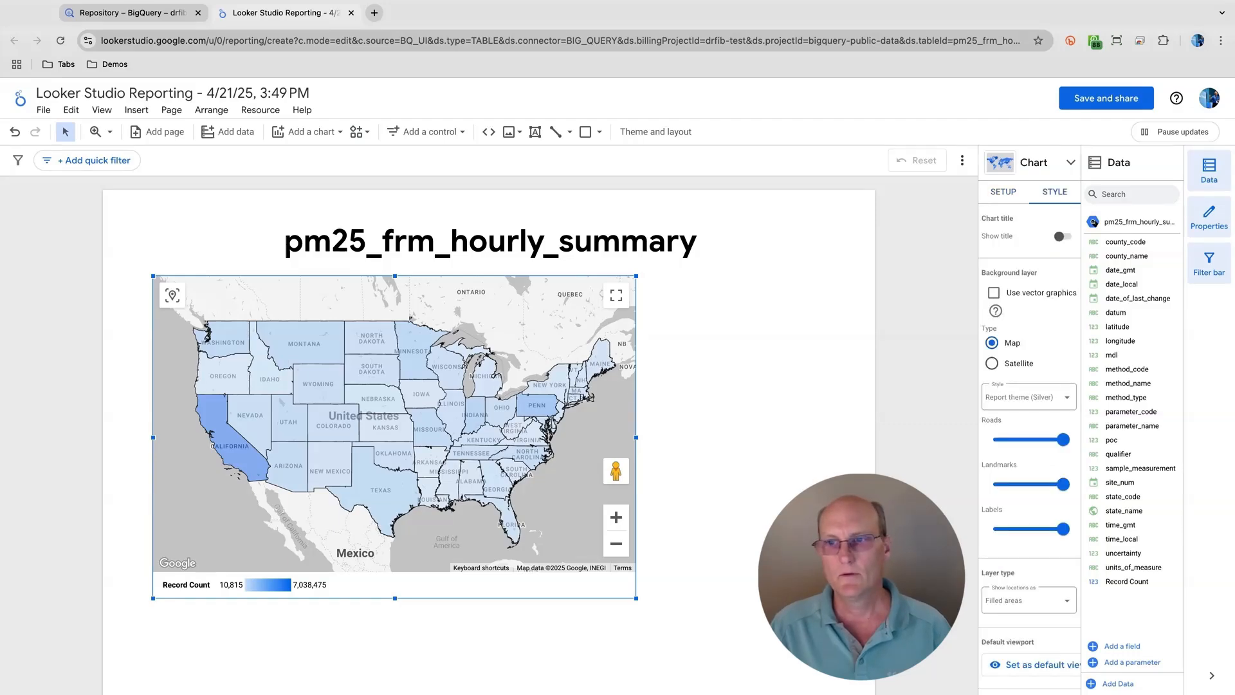
{"action": "scroll", "coordinate": [1054, 328], "scroll_direction": "down", "scroll_amount": 5}
{"action": "scroll", "coordinate": [1054, 328], "scroll_direction": "down", "scroll_amount": 4}
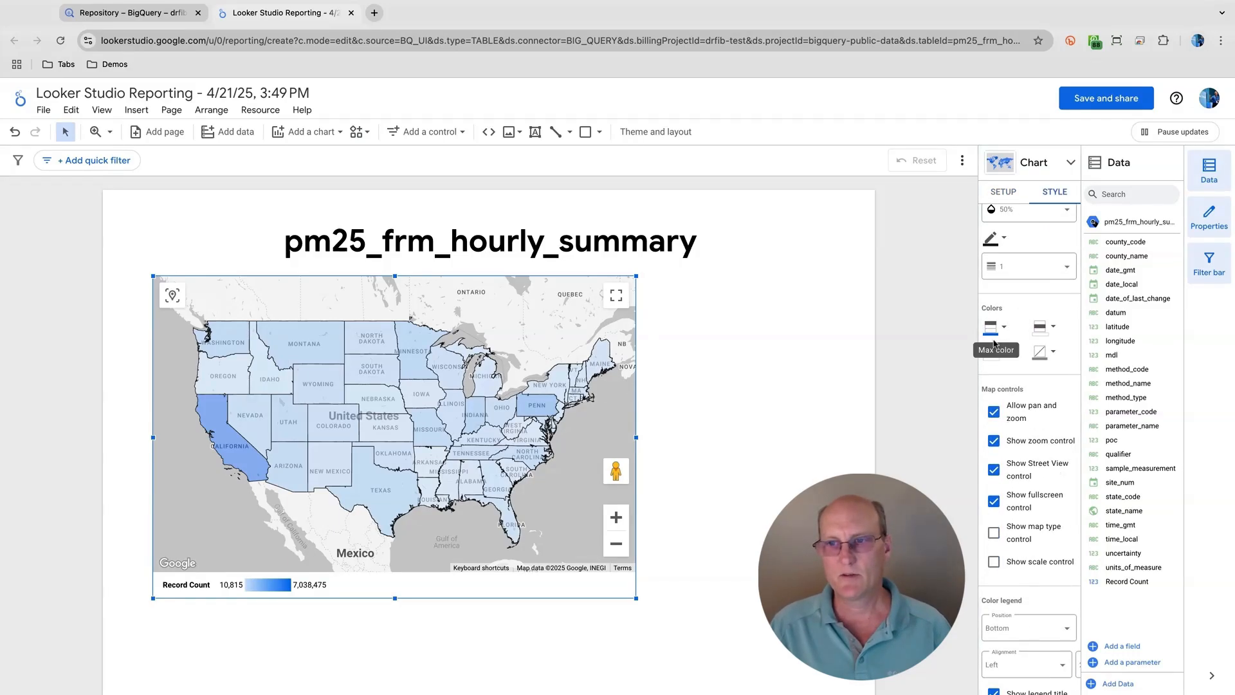
{"action": "left_click", "coordinate": [995, 333]}
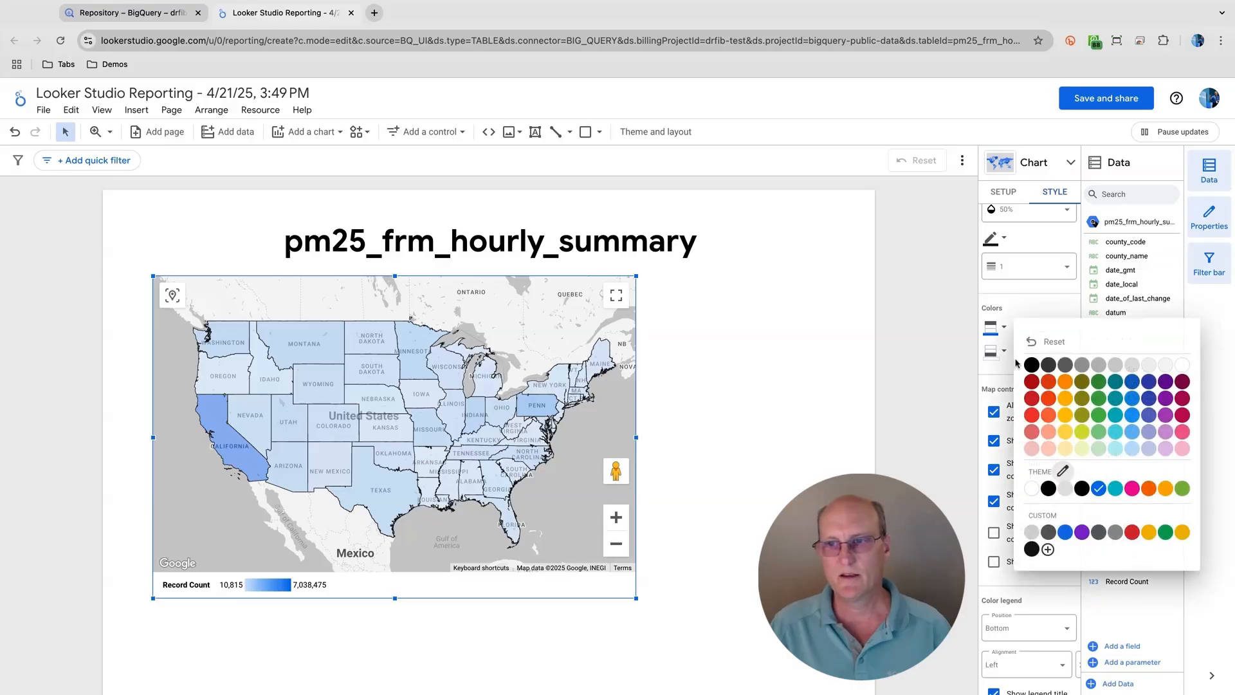
{"action": "left_click", "coordinate": [1032, 399]}
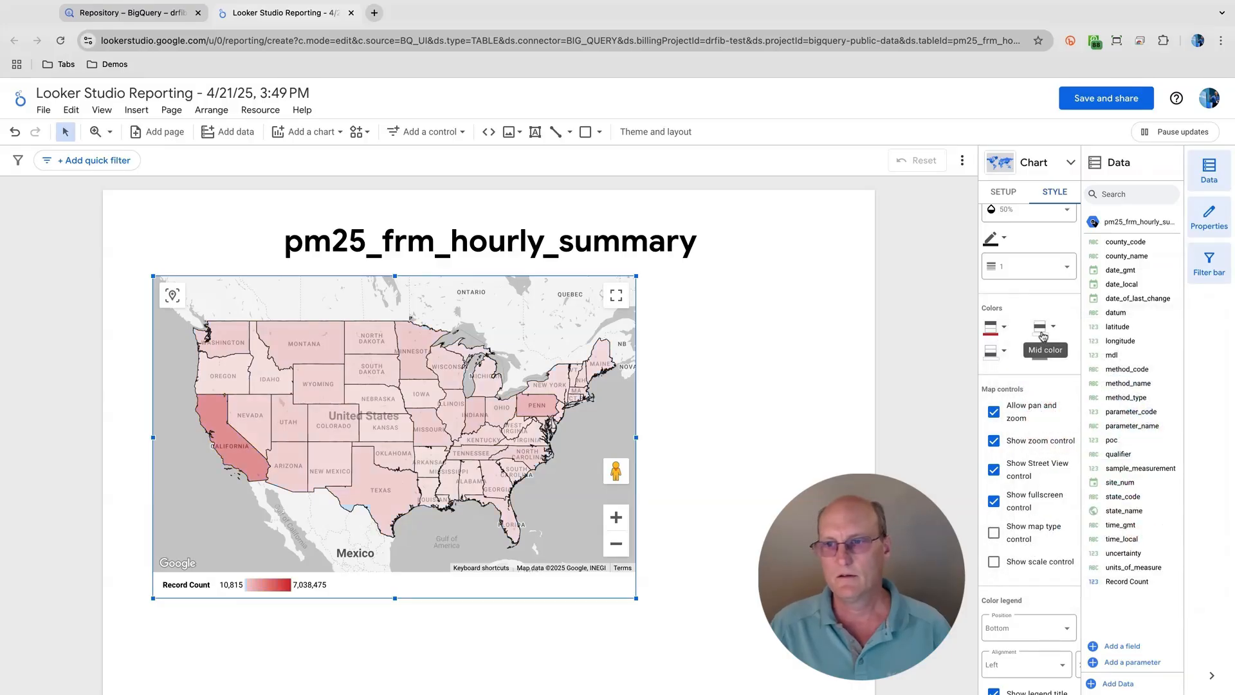
{"action": "left_click", "coordinate": [1043, 336]}
{"action": "left_click", "coordinate": [904, 405]}
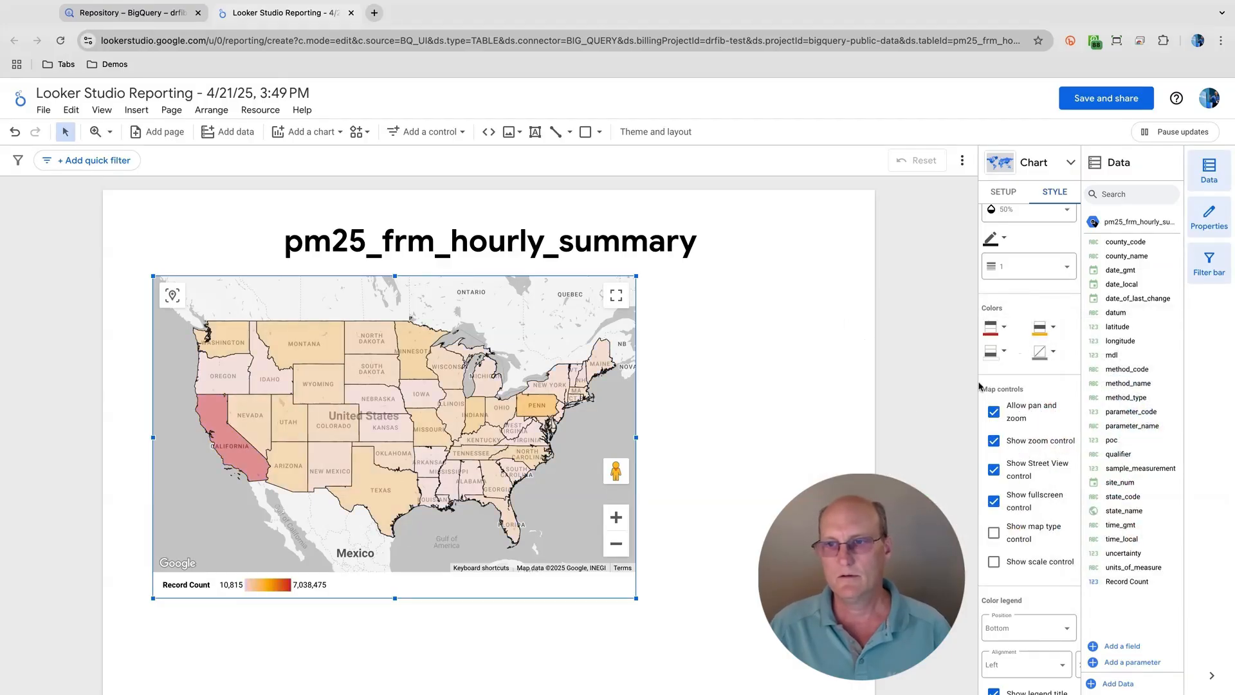
{"action": "left_click", "coordinate": [994, 352]}
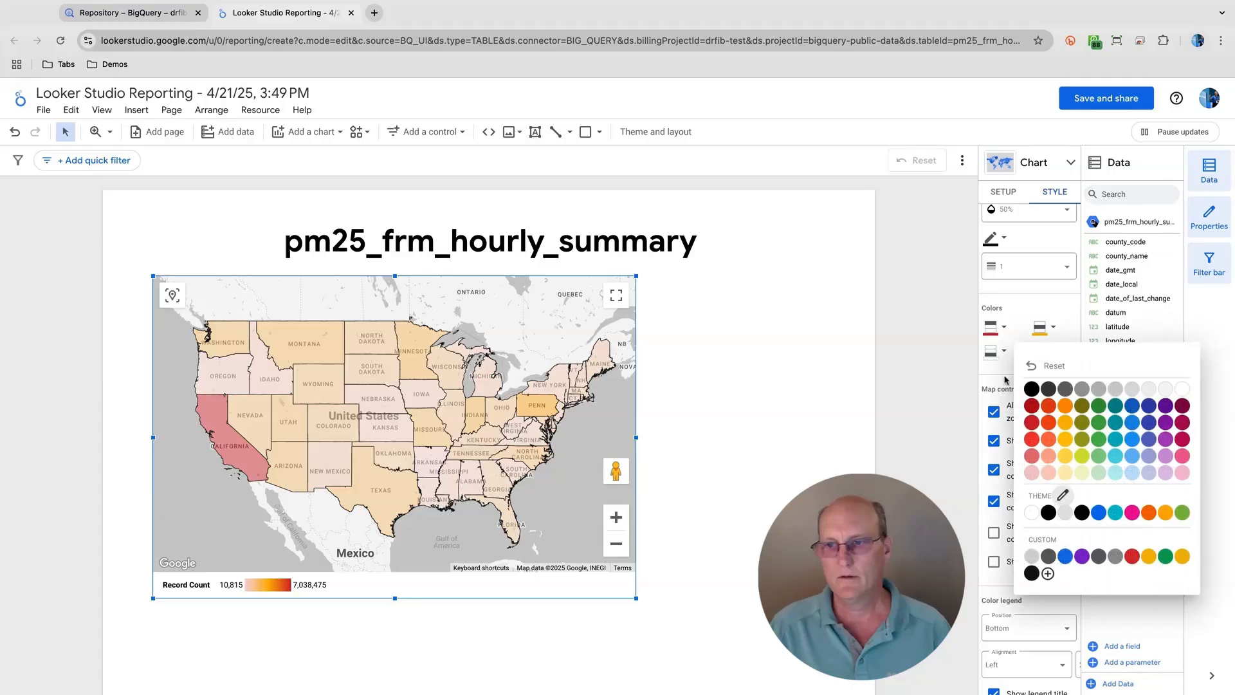
{"action": "left_click", "coordinate": [1098, 423]}
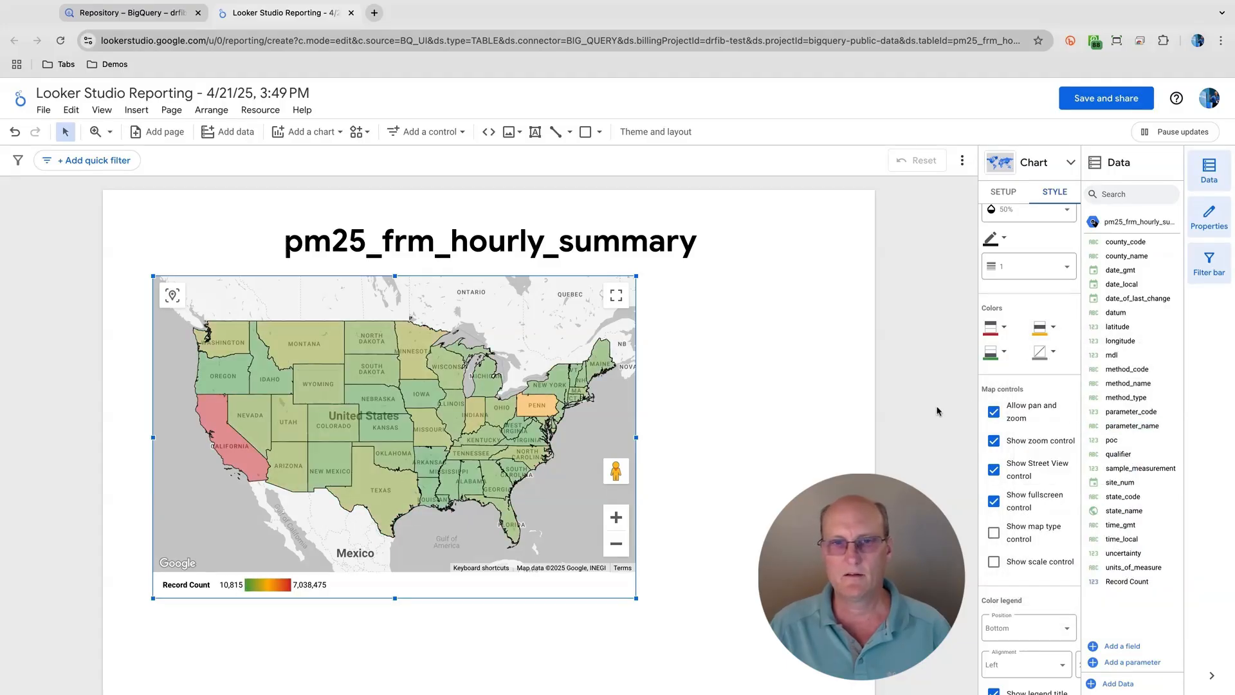
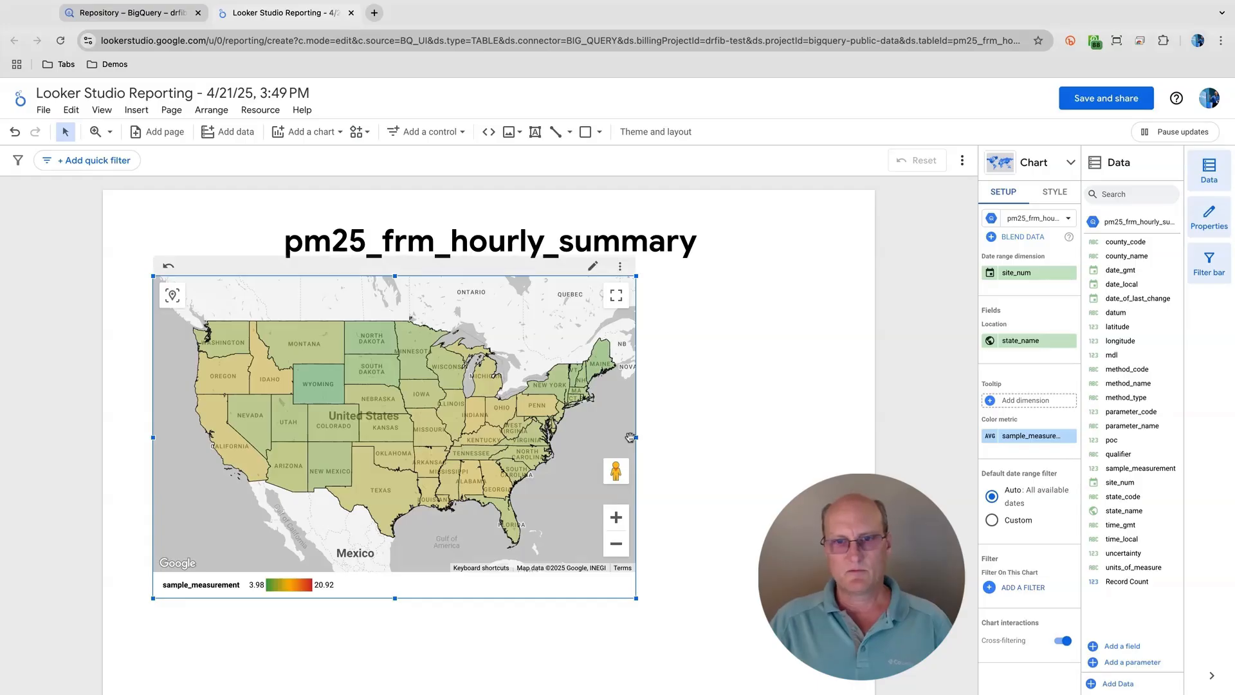
- Move the filled map down to leave room for a control between it and the report title
{"action": "mouse_move", "coordinate": [503, 424]}
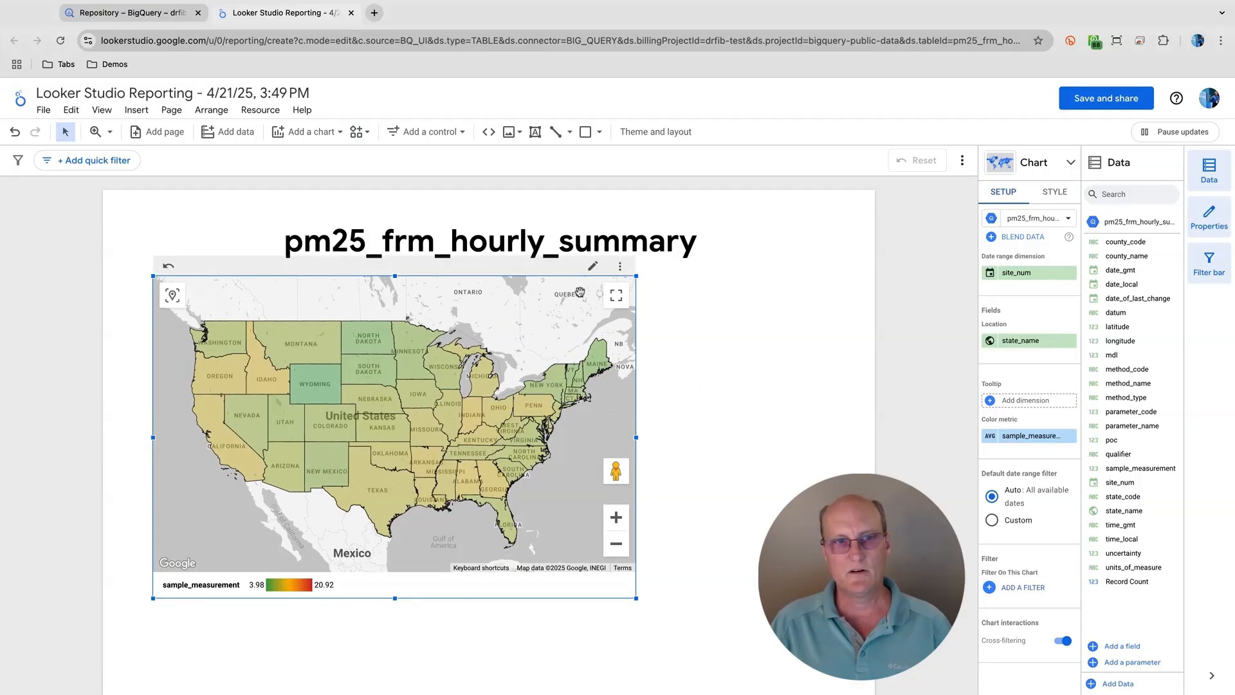
{"action": "left_click", "coordinate": [694, 326]}
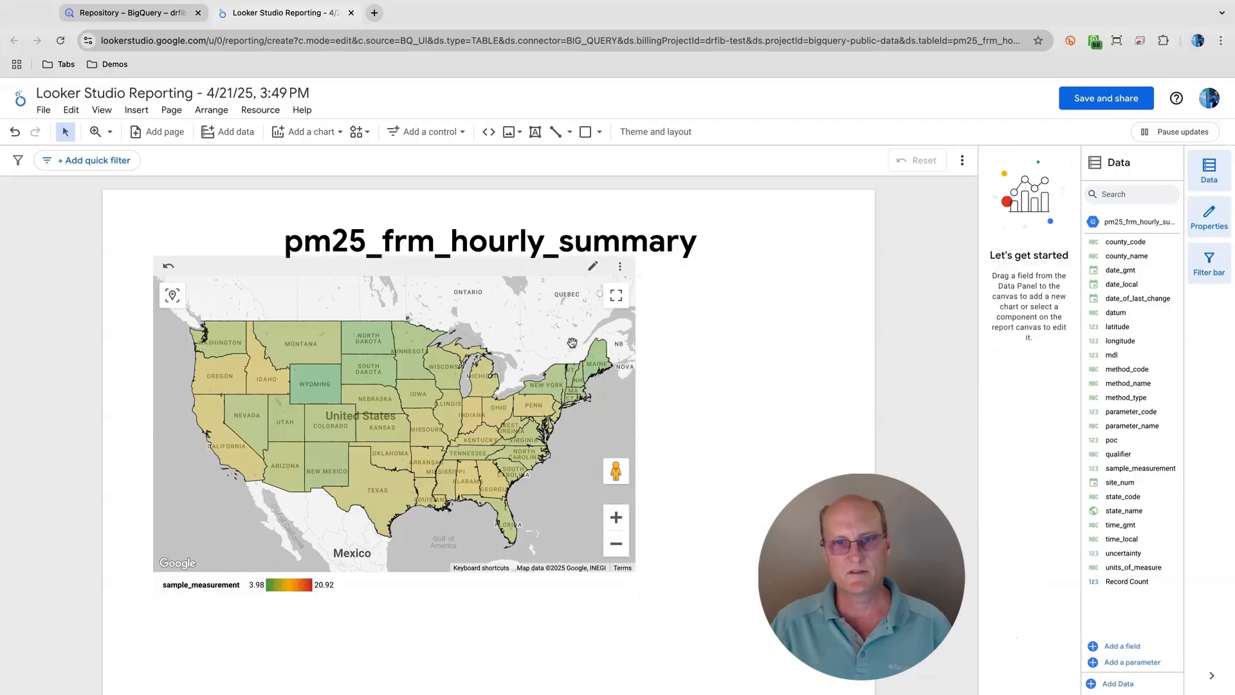
{"action": "left_click", "coordinate": [572, 342]}
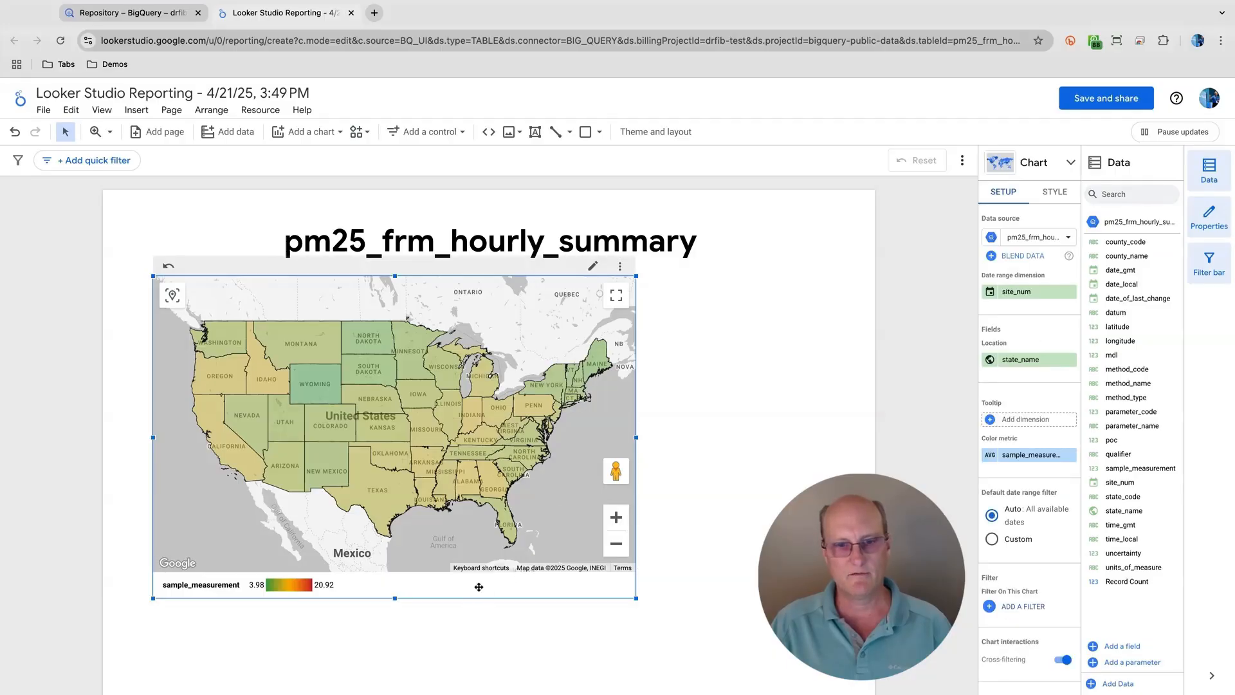
{"action": "left_click_drag", "start_coordinate": [478, 587], "coordinate": [479, 636]}
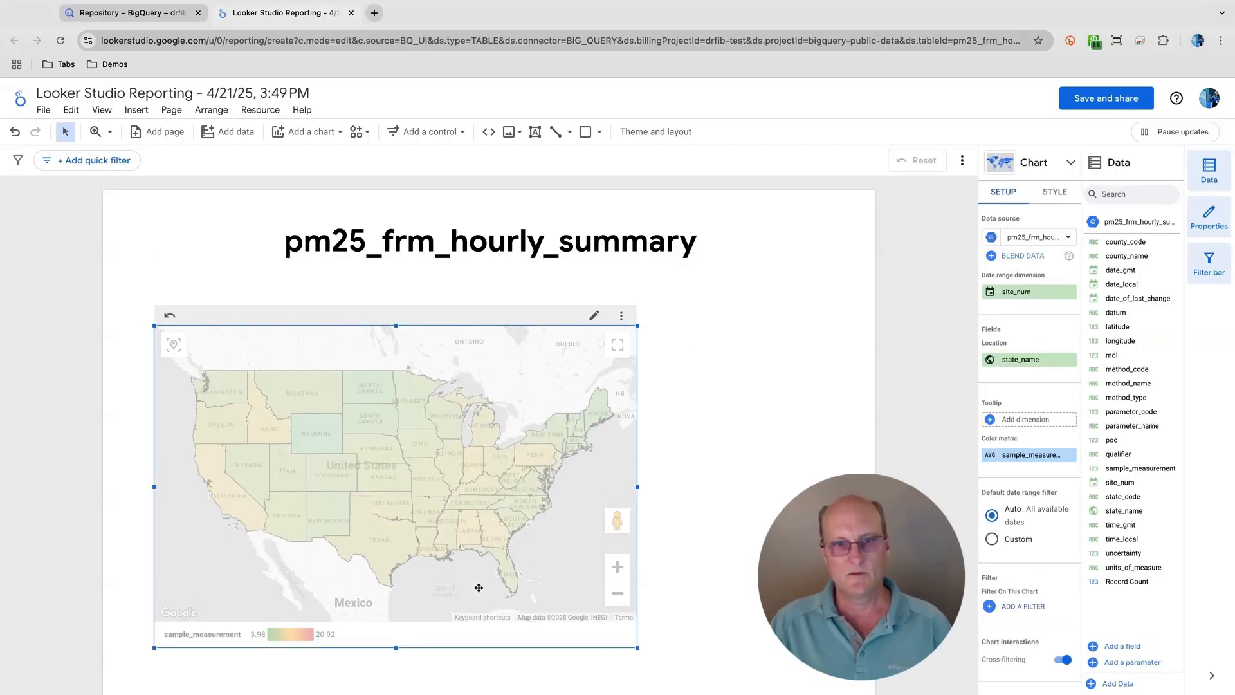
{"action": "left_click", "coordinate": [695, 474]}
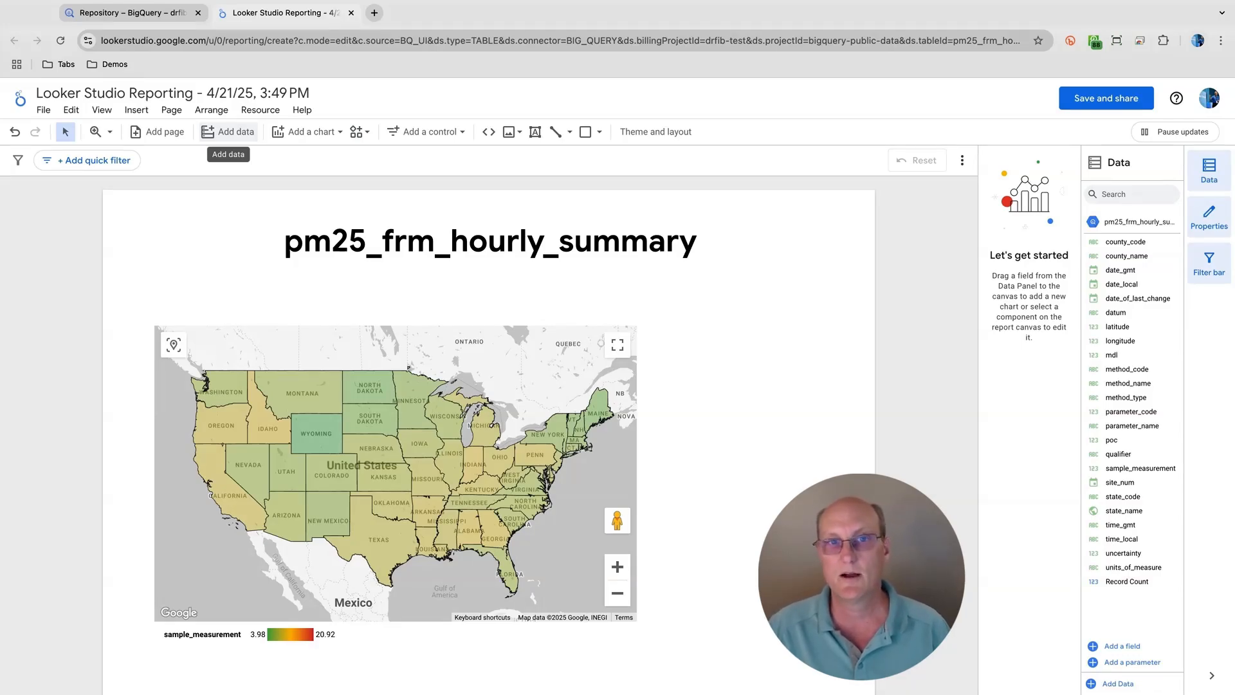
- Add a drop-down list control between the title and the map, and set its control field to date_local
{"action": "left_click", "coordinate": [428, 131]}
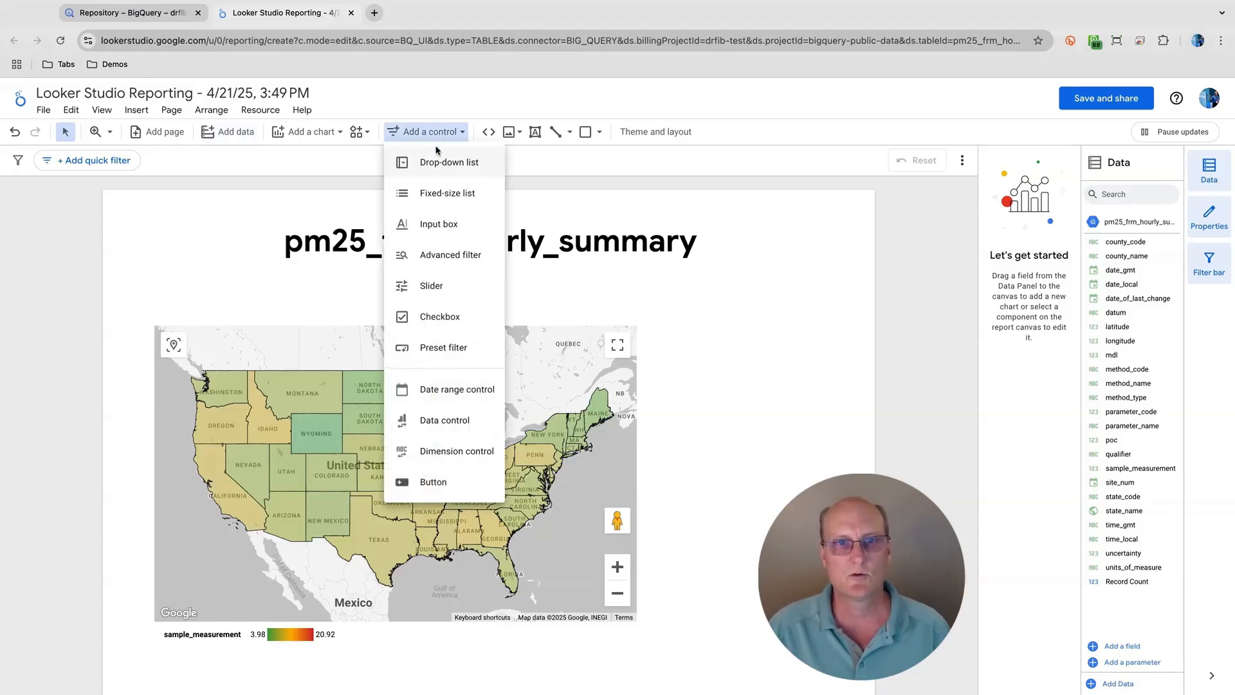
{"action": "left_click", "coordinate": [435, 162]}
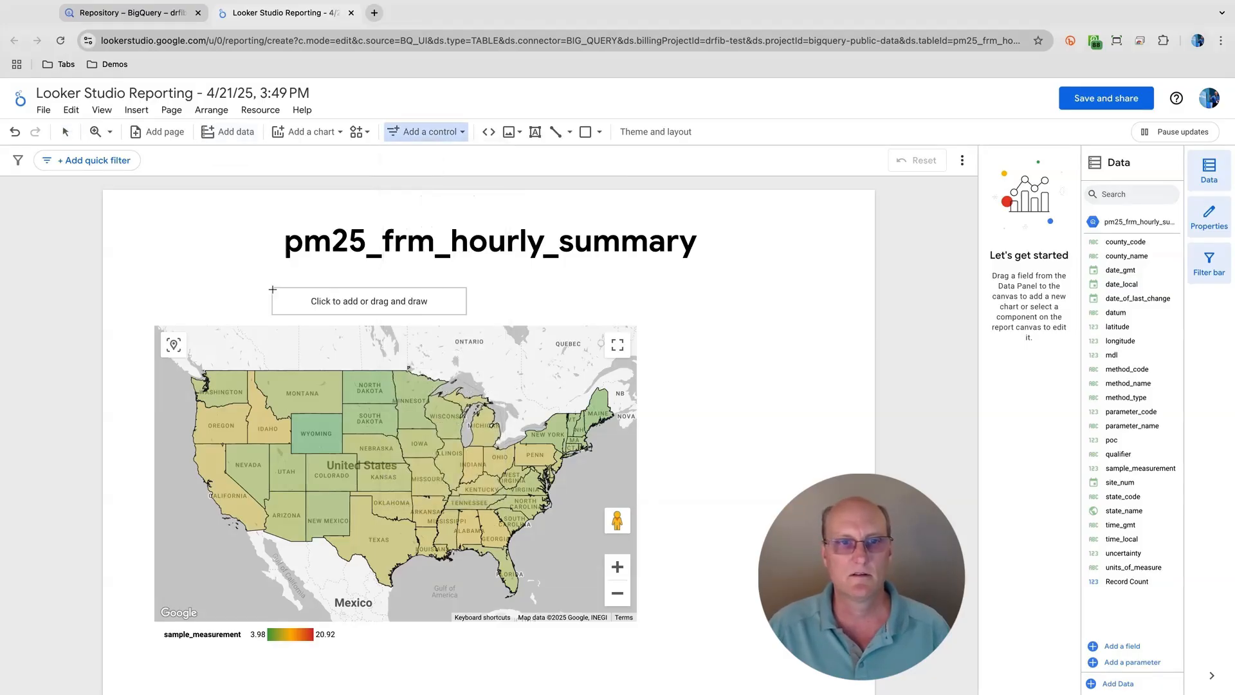
{"action": "left_click", "coordinate": [252, 274]}
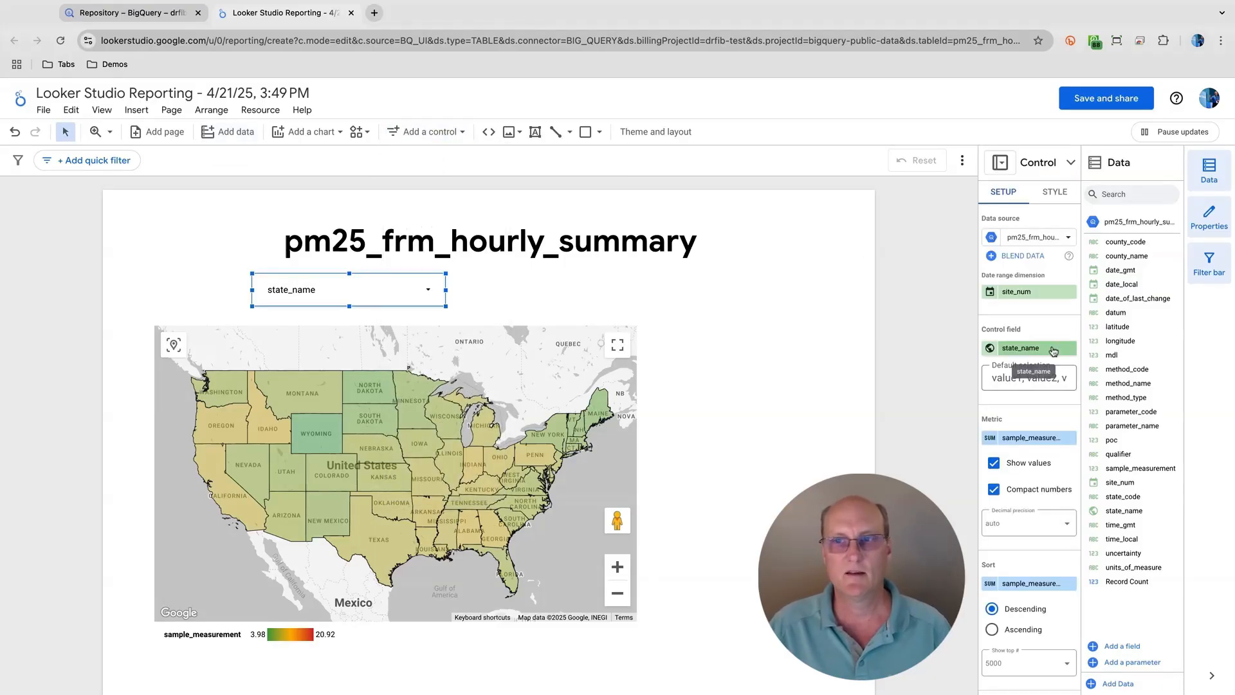
{"action": "left_click", "coordinate": [1052, 350]}
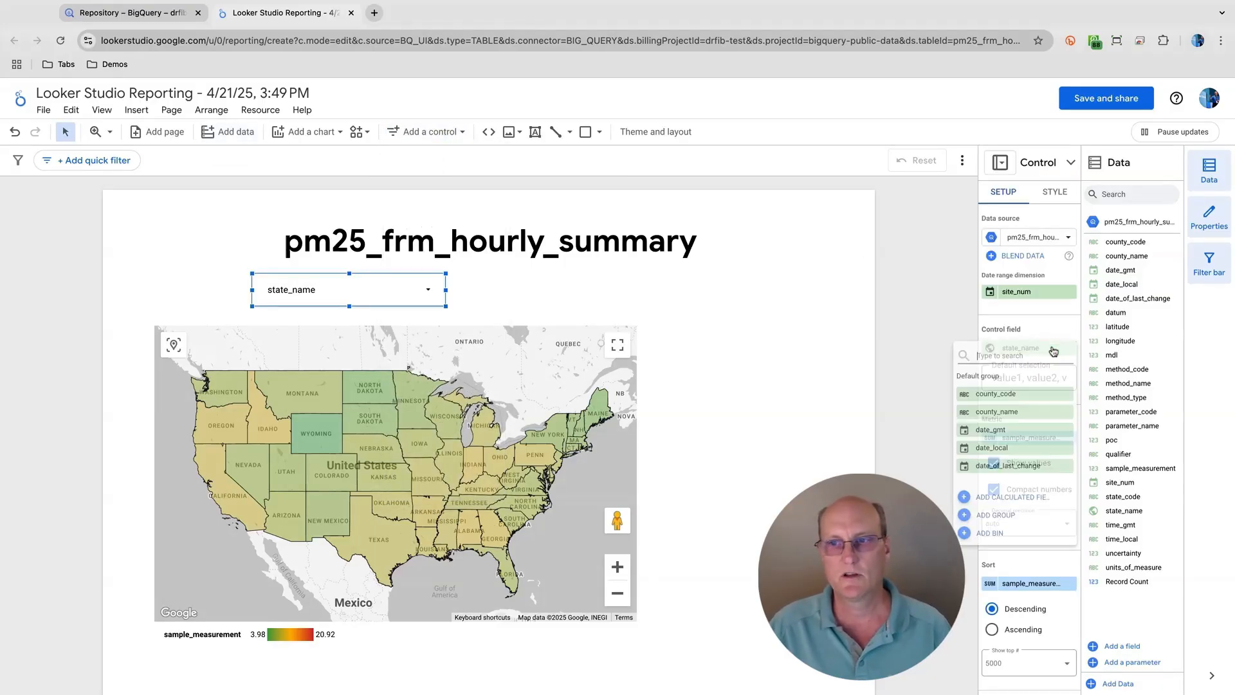
{"action": "left_click", "coordinate": [1000, 453]}
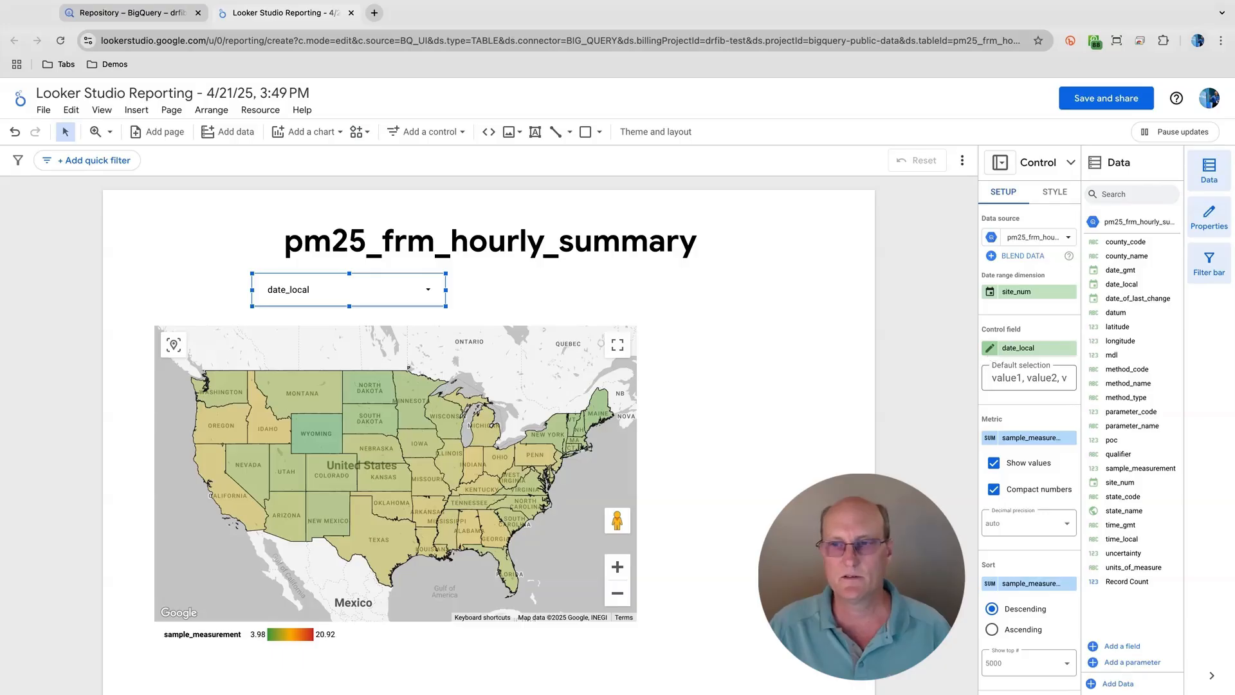
- Set the control's date_local field to the Year data type and check the values its drop-down list offers
{"action": "left_click", "coordinate": [991, 352]}
{"action": "left_click", "coordinate": [946, 423]}
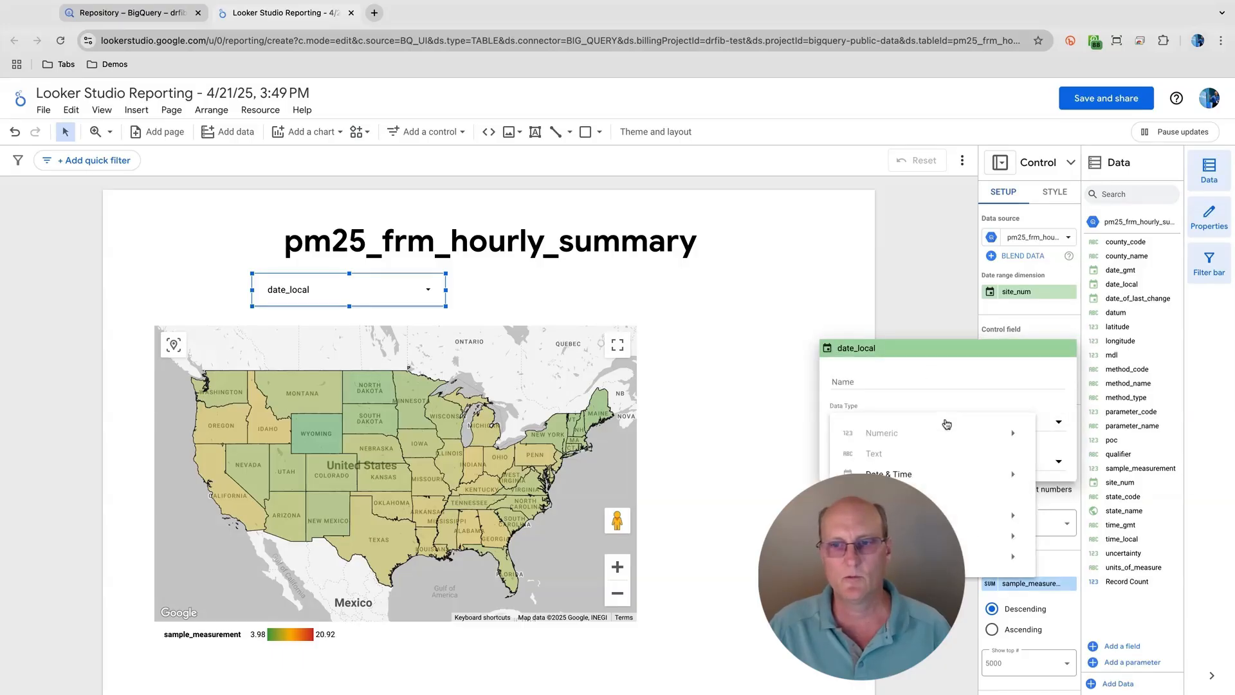
{"action": "mouse_move", "coordinate": [937, 473]}
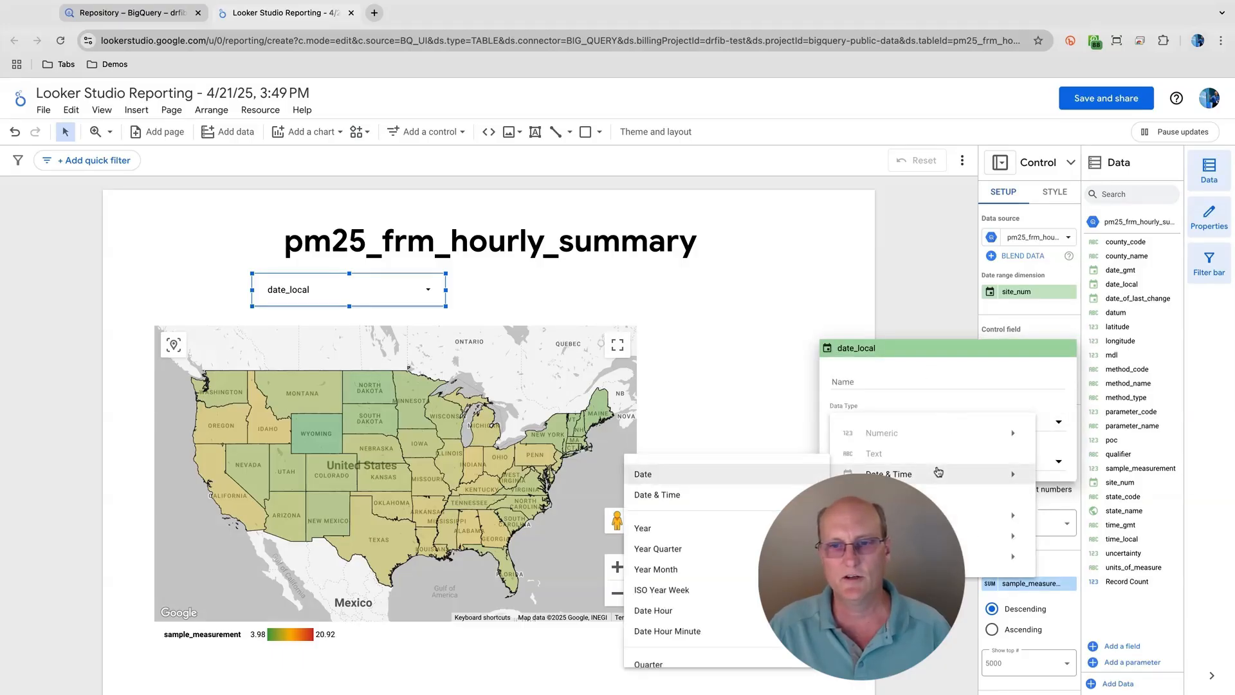
{"action": "left_click", "coordinate": [760, 529]}
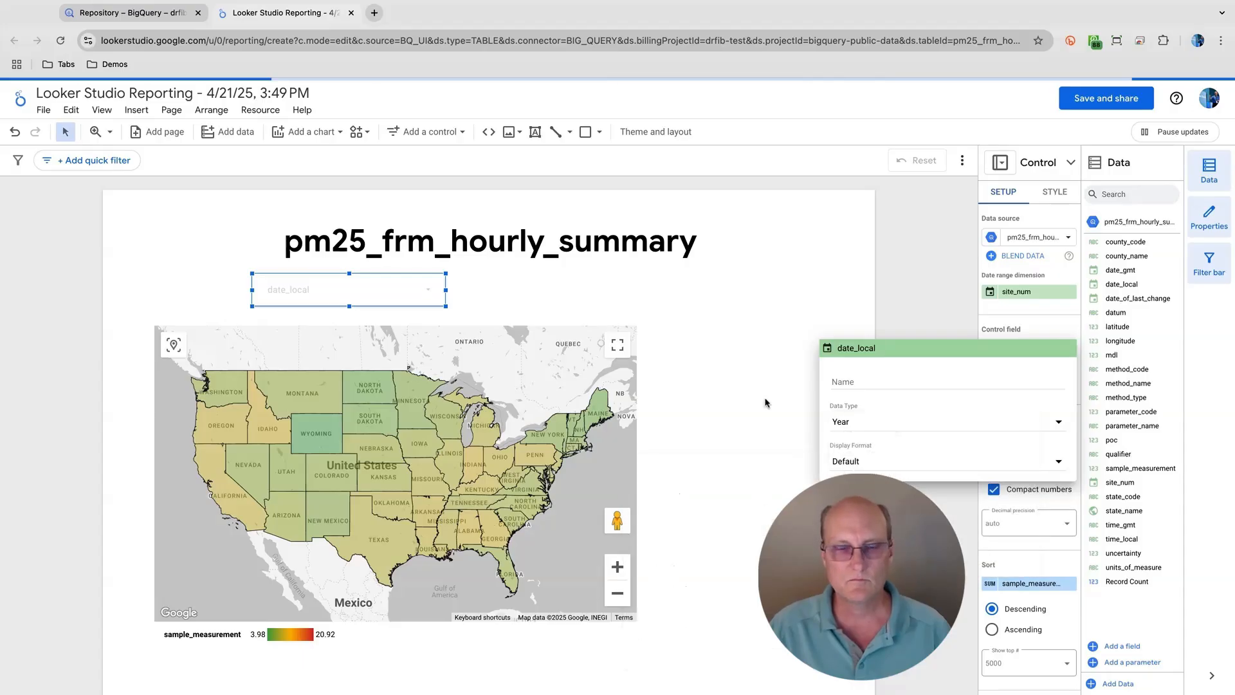
{"action": "left_click", "coordinate": [430, 288]}
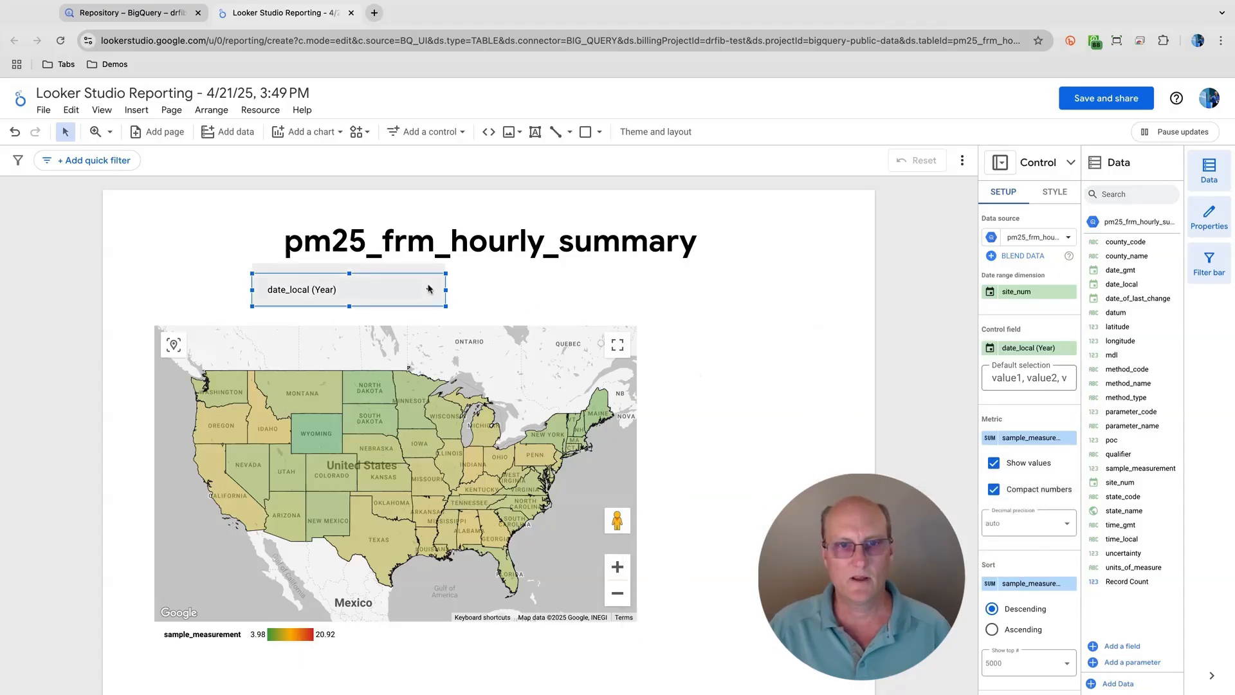
{"action": "left_click", "coordinate": [429, 288]}
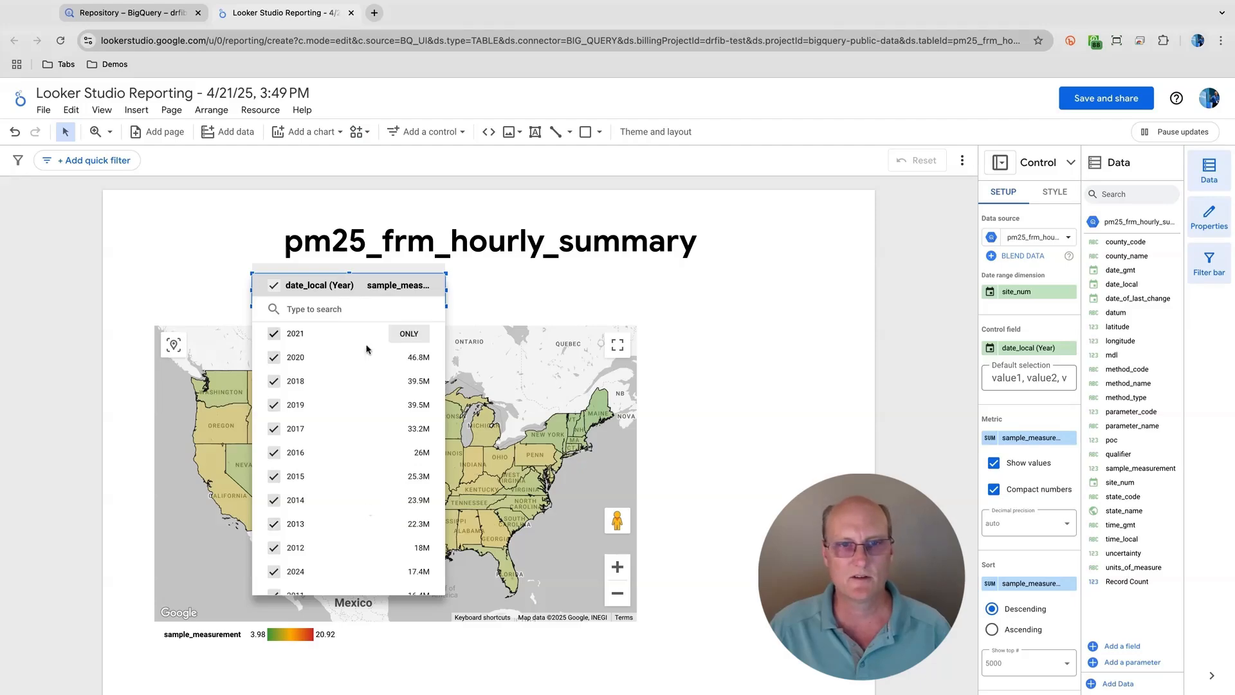
{"action": "left_click", "coordinate": [476, 294]}
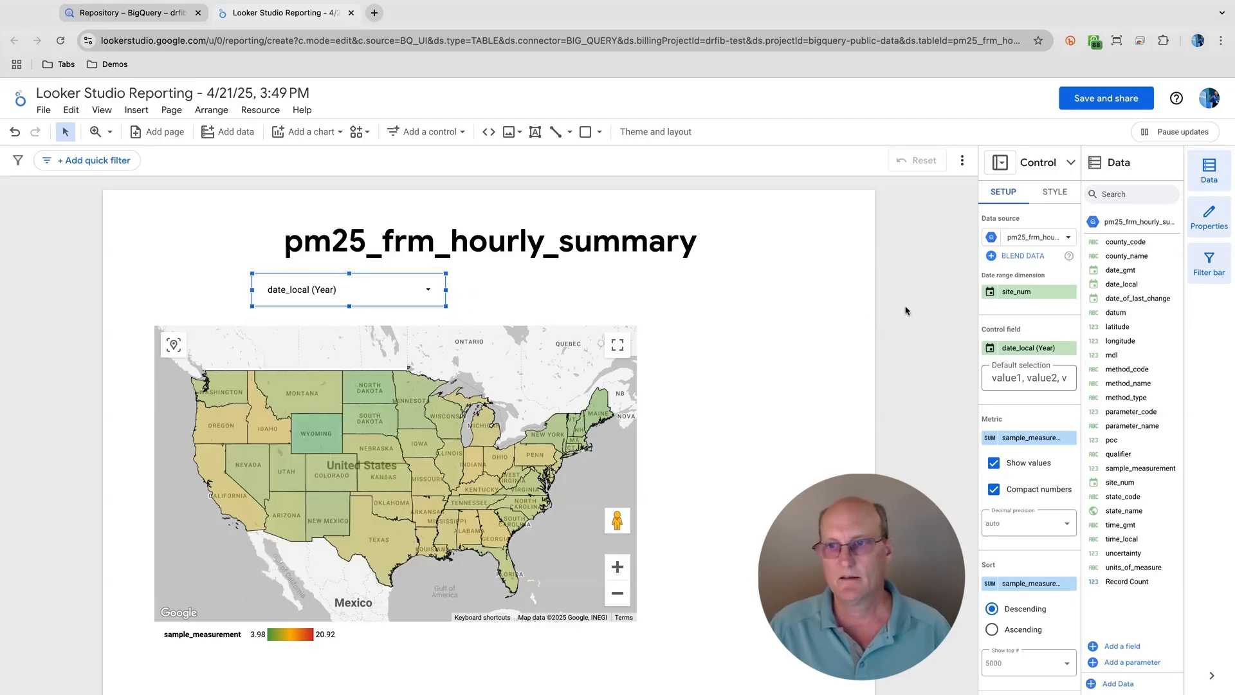
- Sort the year control's entries by date_local instead of sample_measurement
{"action": "scroll", "coordinate": [1011, 419], "scroll_direction": "down", "scroll_amount": 1}
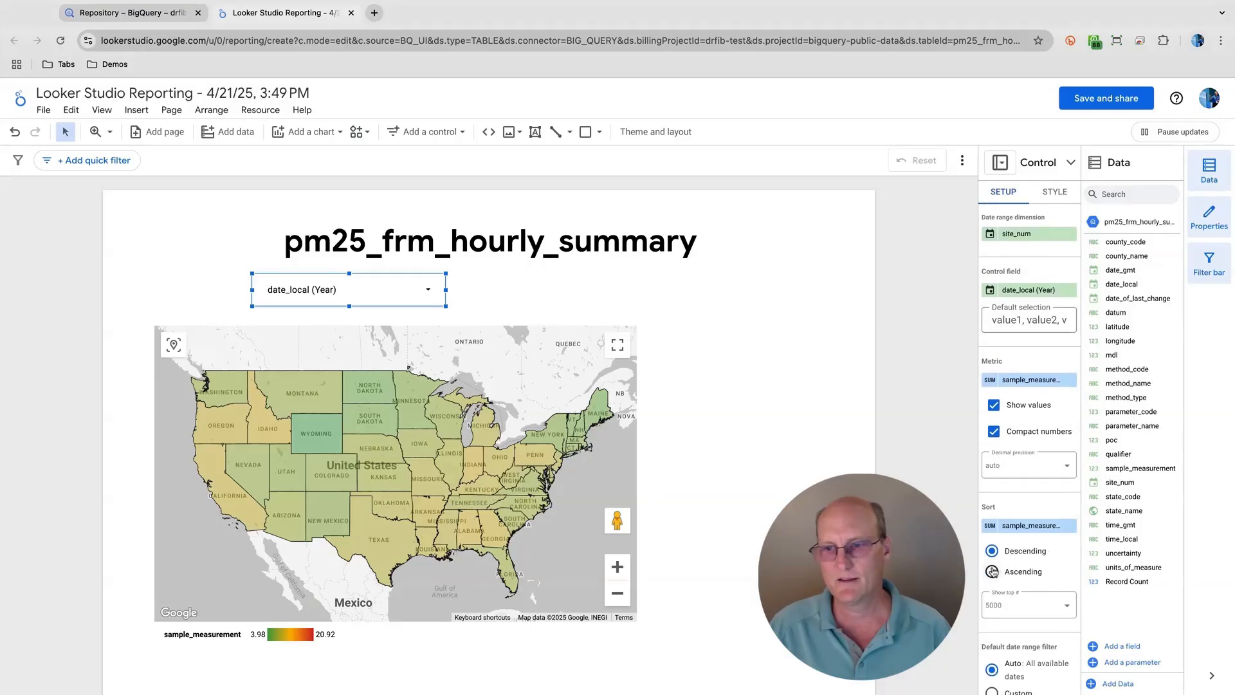
{"action": "left_click", "coordinate": [1031, 526]}
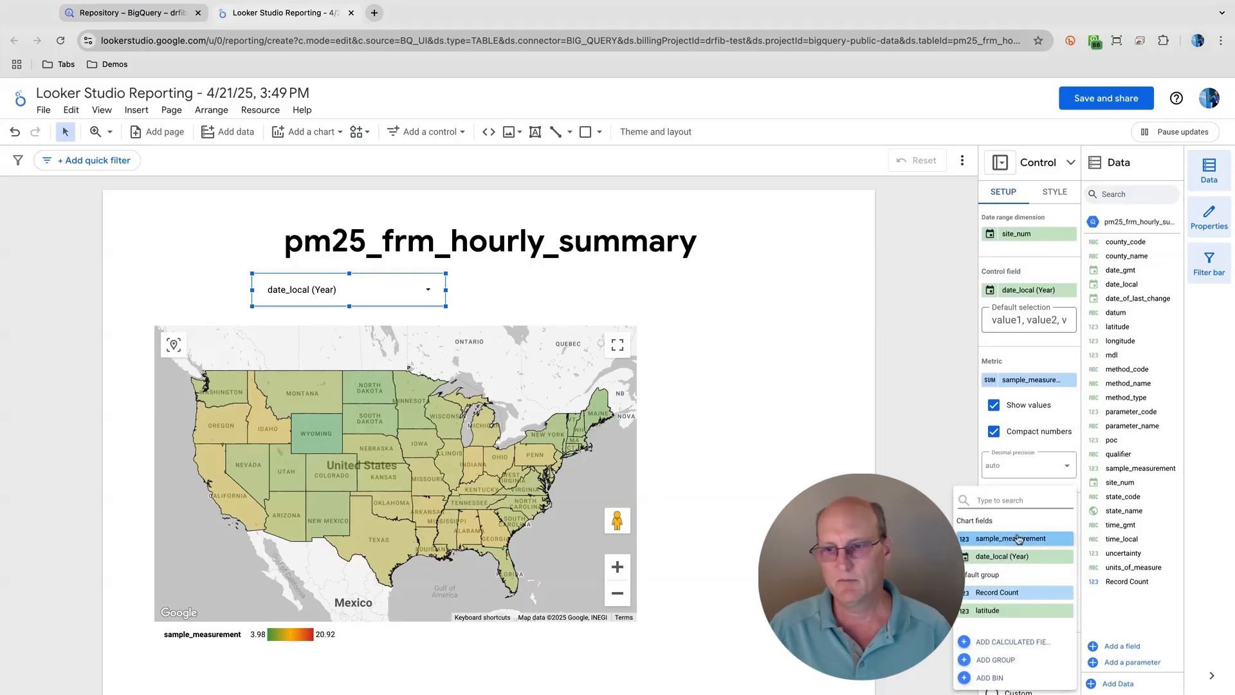
{"action": "scroll", "coordinate": [1022, 553], "scroll_direction": "down", "scroll_amount": 4}
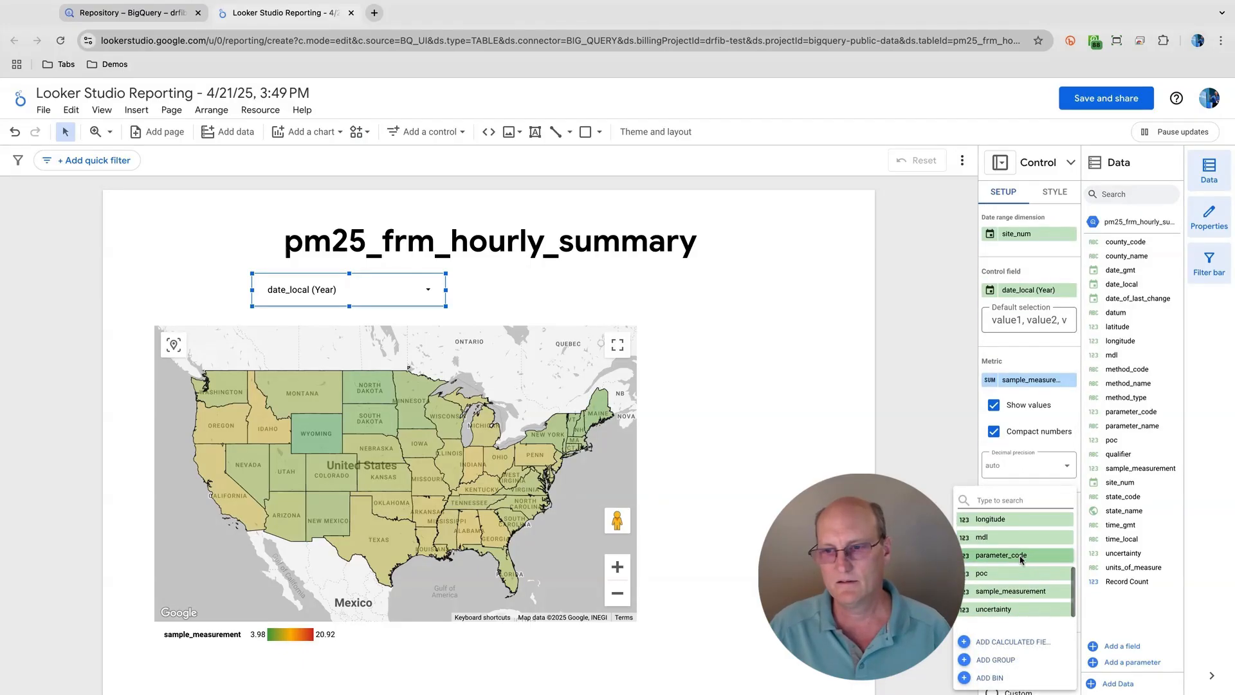
{"action": "scroll", "coordinate": [1021, 560], "scroll_direction": "up", "scroll_amount": 4}
{"action": "left_click", "coordinate": [1021, 557]}
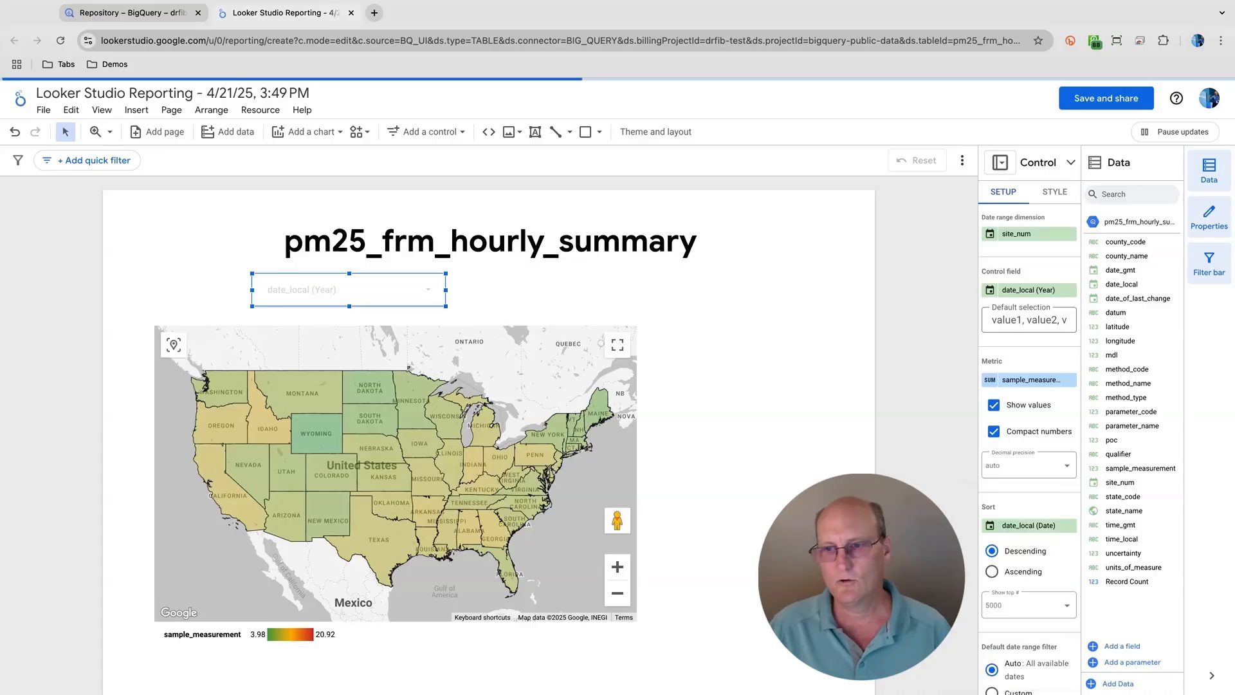
- Filter the report to only 2021 with the year control
{"action": "left_click", "coordinate": [440, 291]}
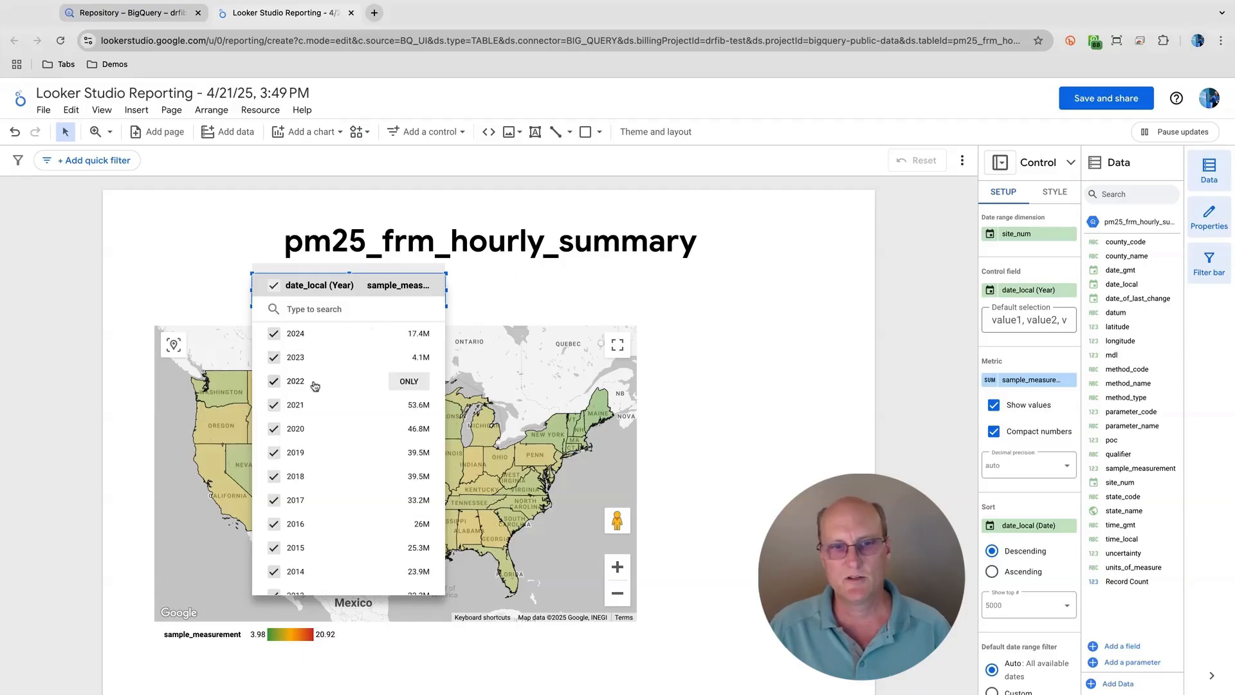
{"action": "left_click", "coordinate": [409, 406]}
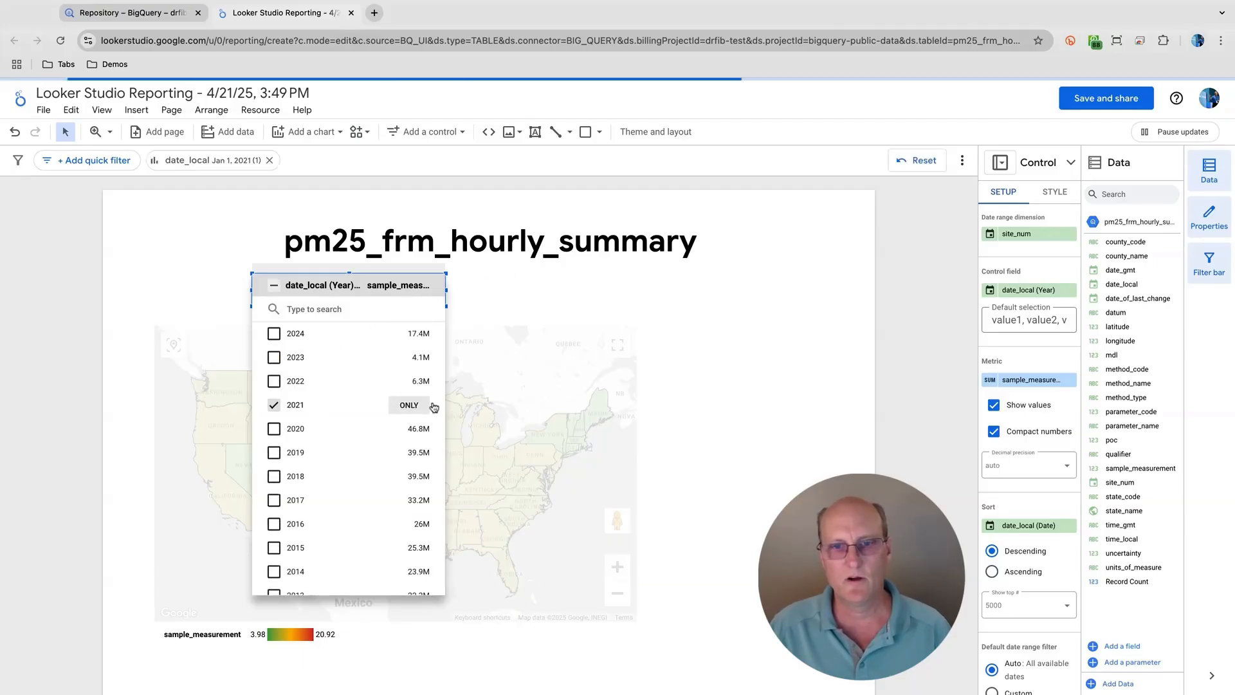
{"action": "left_click", "coordinate": [685, 454]}
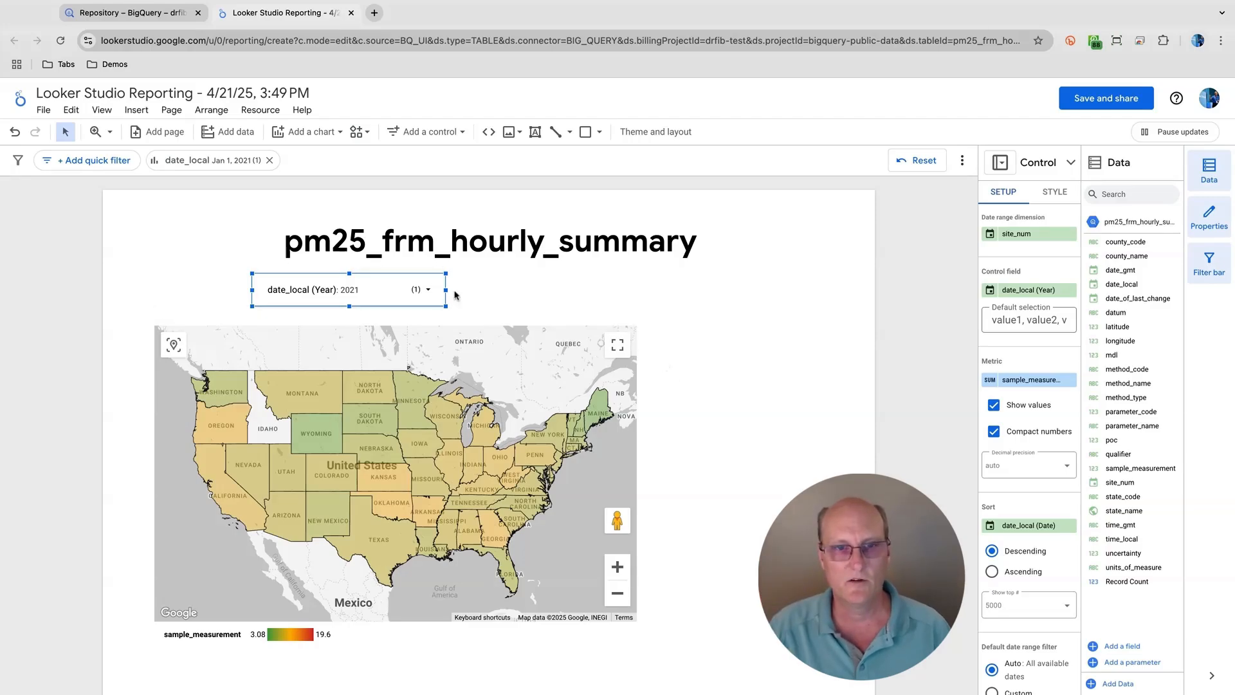
- Clear the 2021 selection in the year control and filter the report to only 2024
{"action": "left_click", "coordinate": [431, 292]}
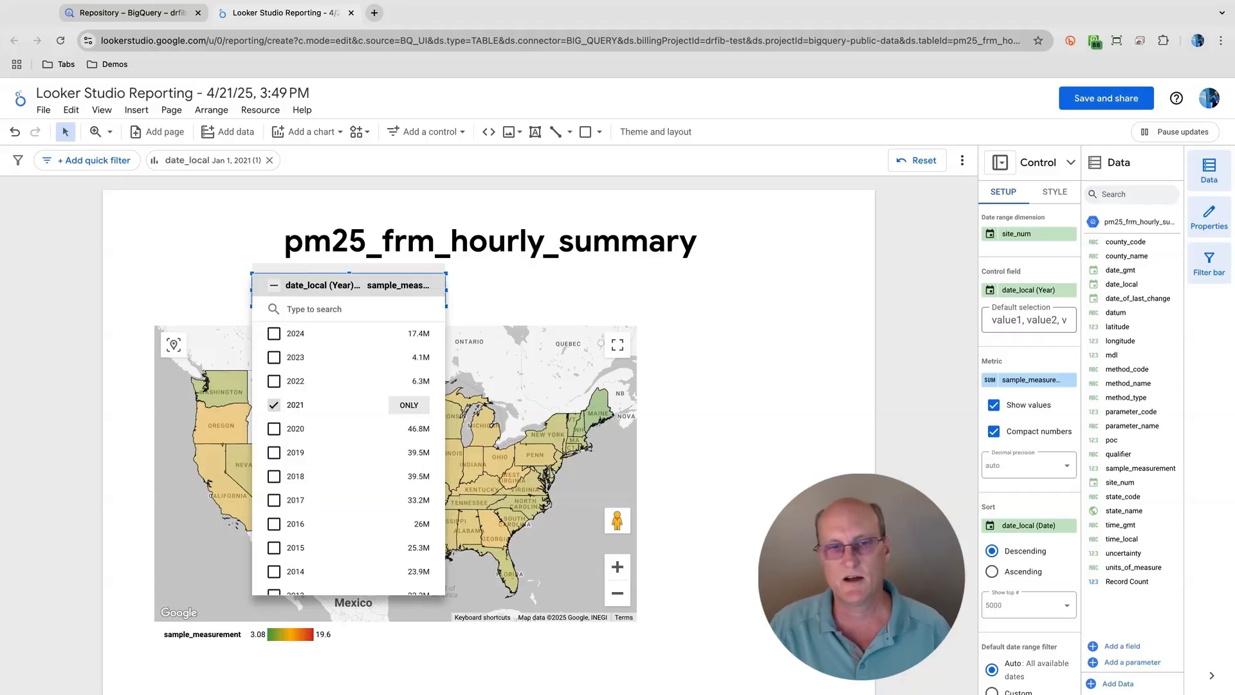
{"action": "left_click", "coordinate": [274, 285]}
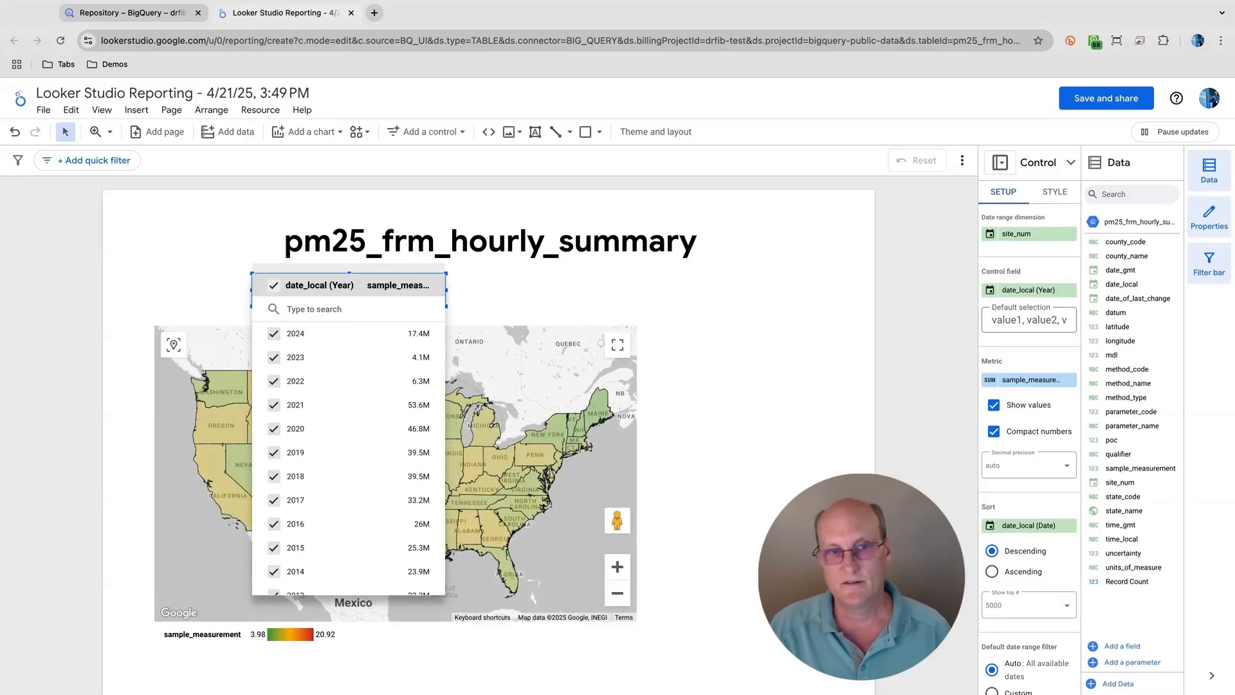
{"action": "left_click", "coordinate": [274, 285]}
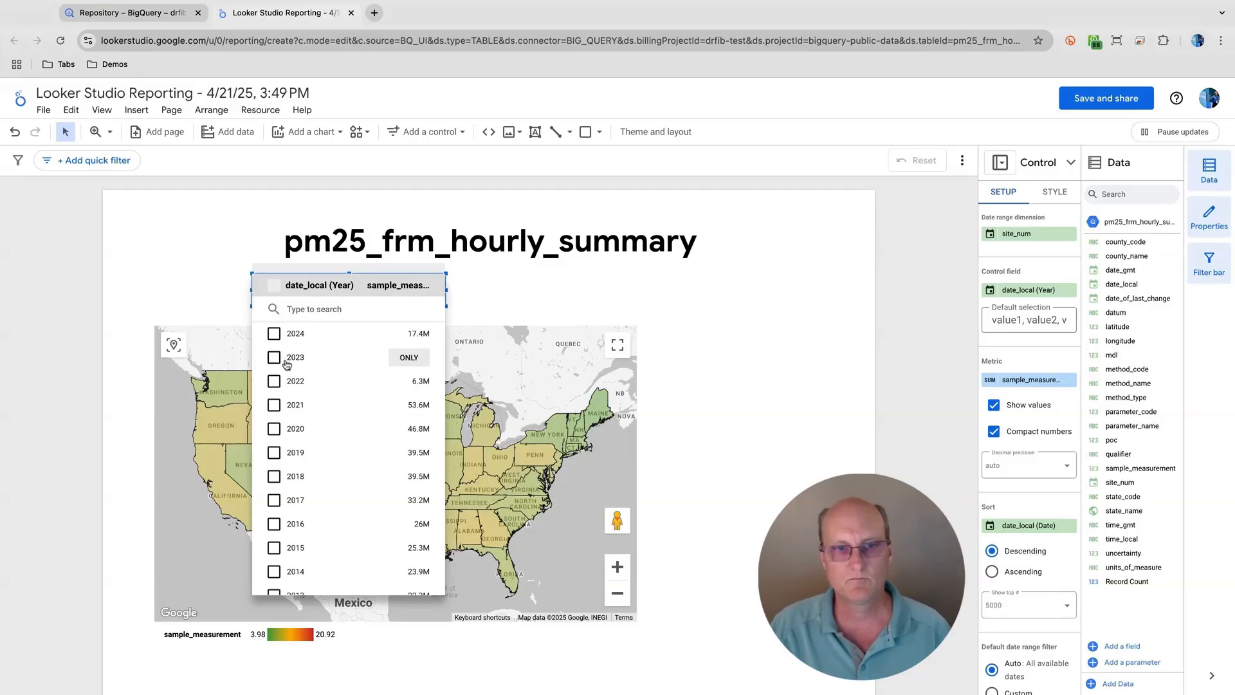
{"action": "mouse_move", "coordinate": [410, 333]}
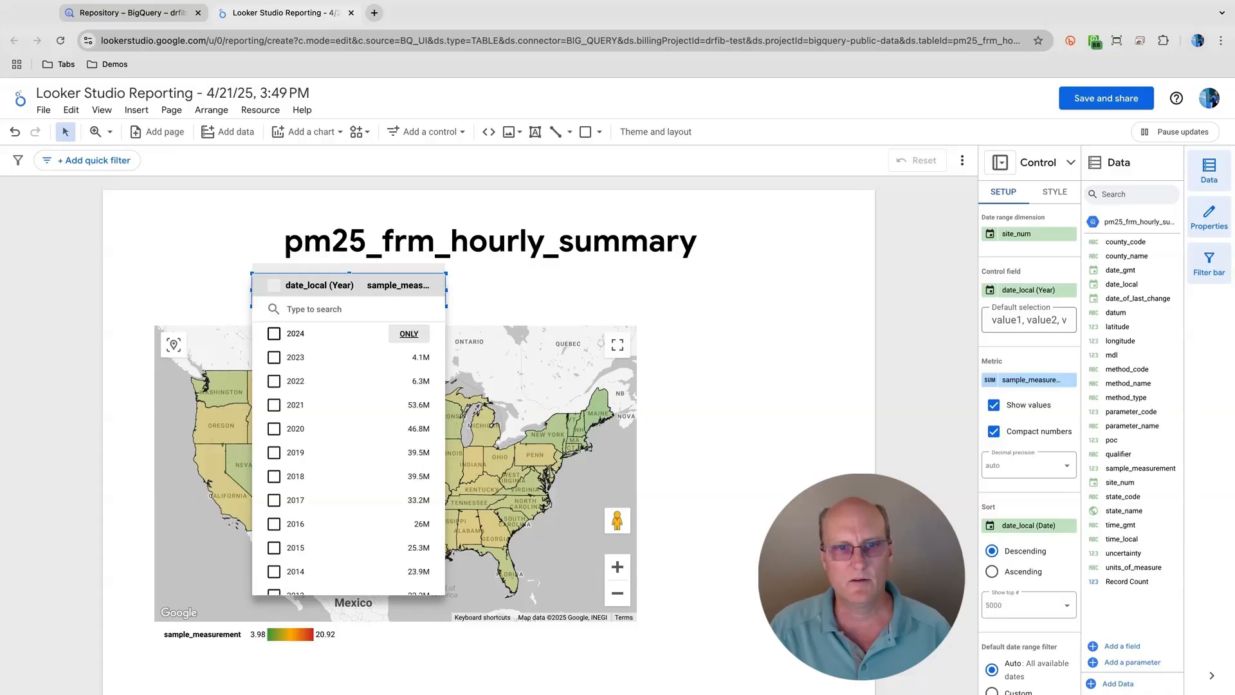
{"action": "left_click", "coordinate": [409, 333]}
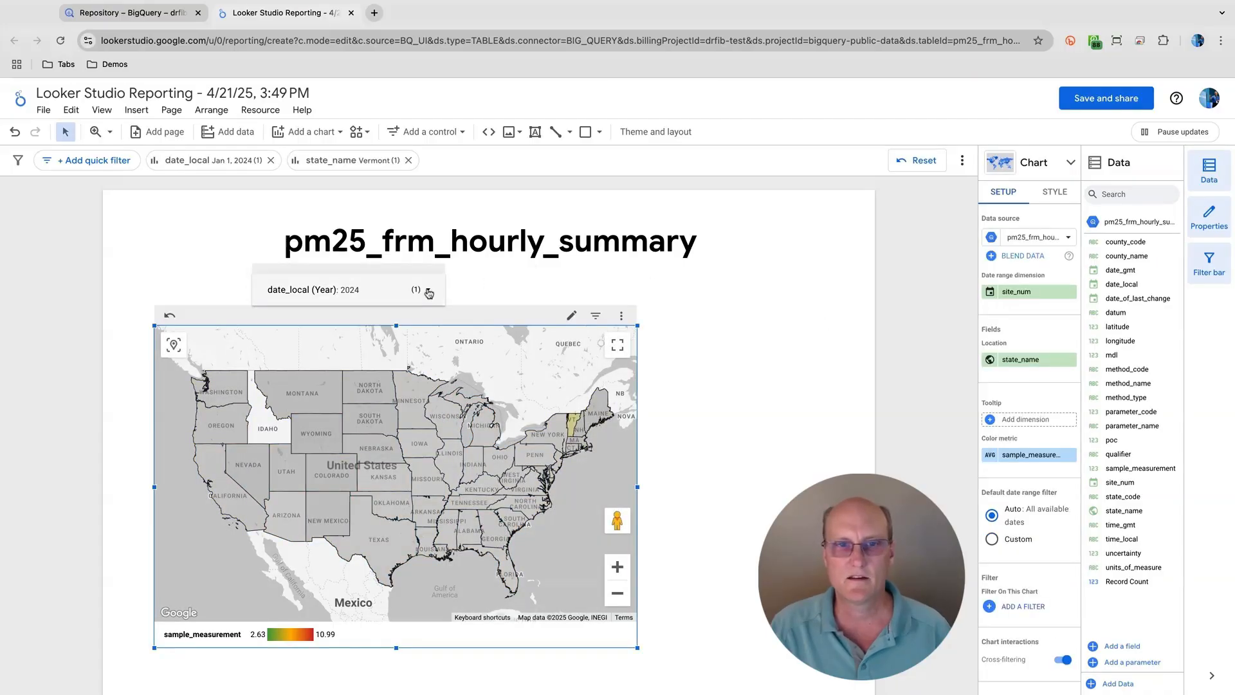
- Set the map's date range dimension to date_local
{"action": "mouse_move", "coordinate": [429, 478]}
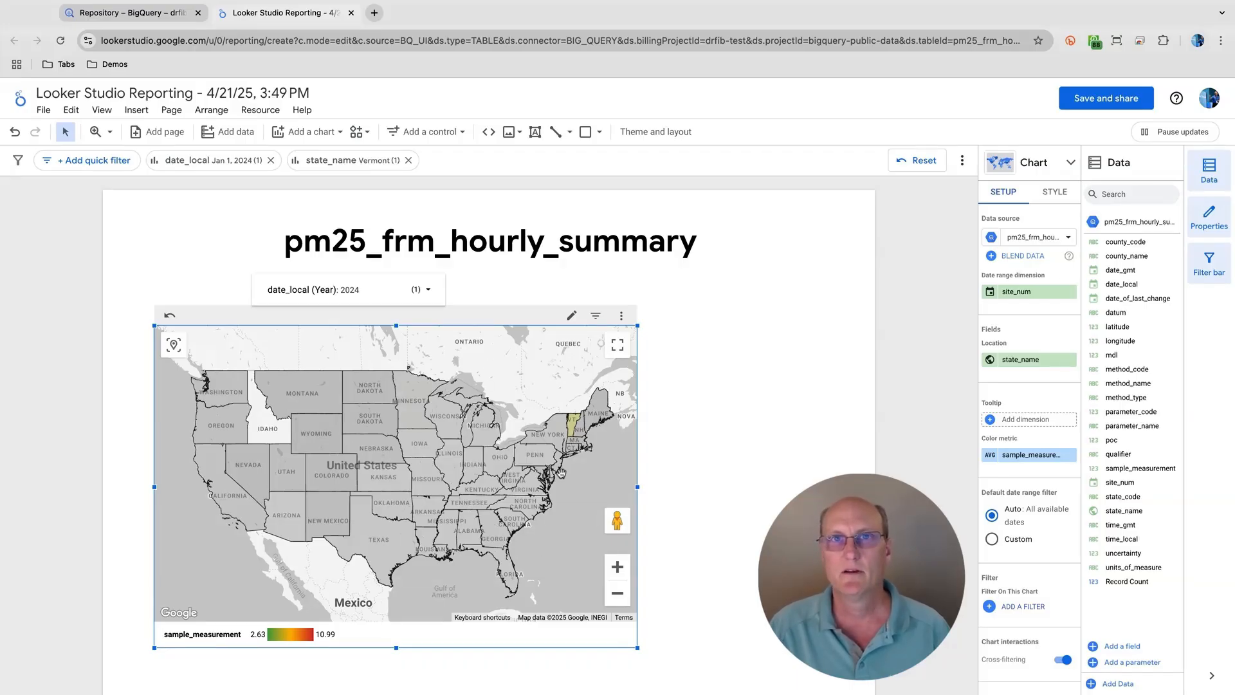
{"action": "left_click", "coordinate": [1023, 298]}
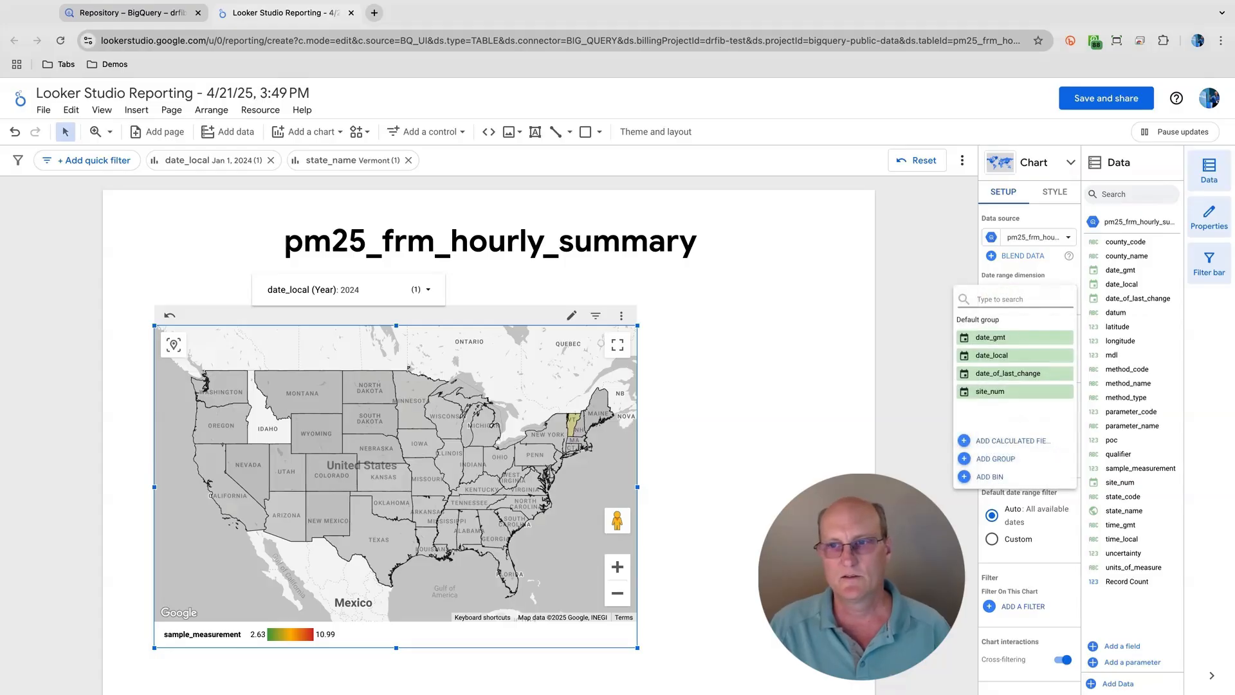
{"action": "left_click", "coordinate": [1008, 357]}
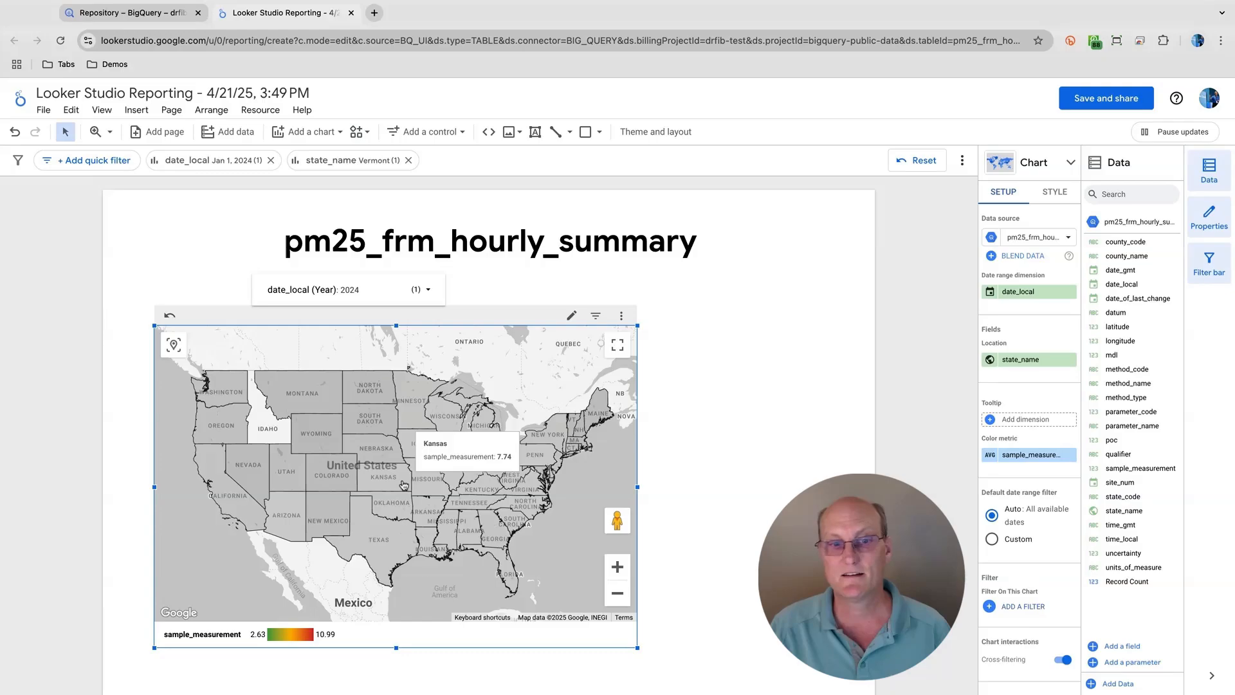
- Reset the map to clear its Vermont cross-filter and return it to its default view
{"action": "left_click", "coordinate": [171, 324]}
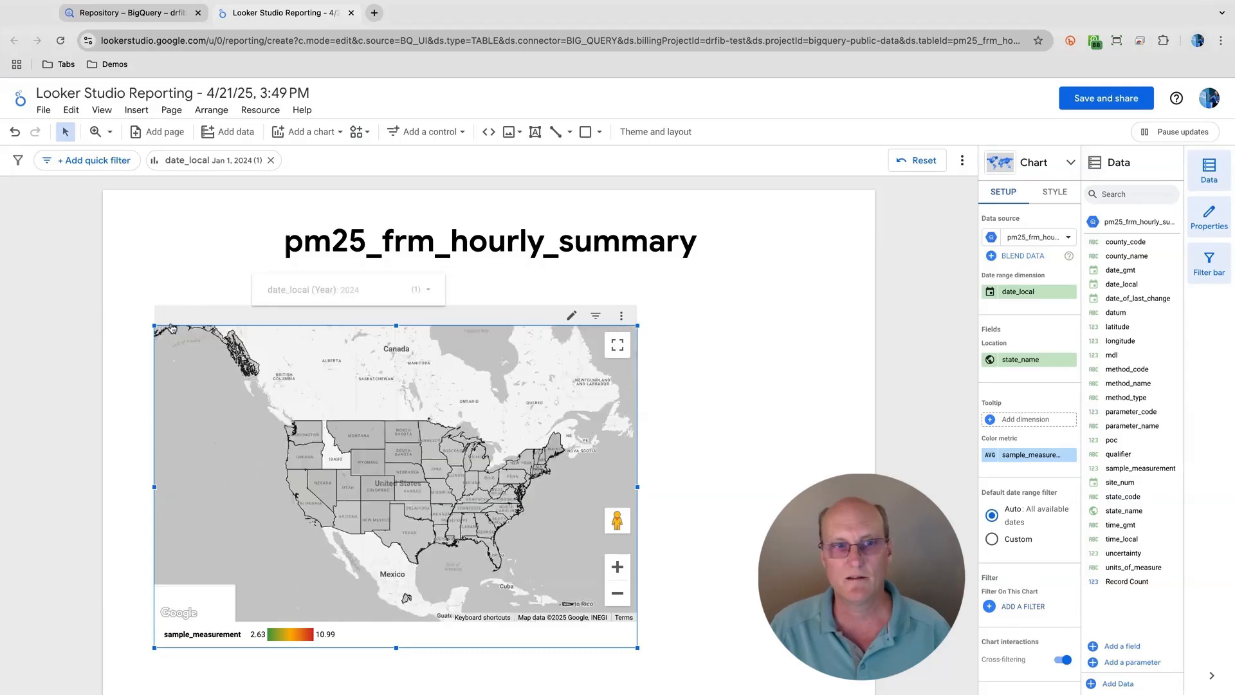
{"action": "left_click", "coordinate": [618, 569]}
{"action": "left_click", "coordinate": [618, 569]}
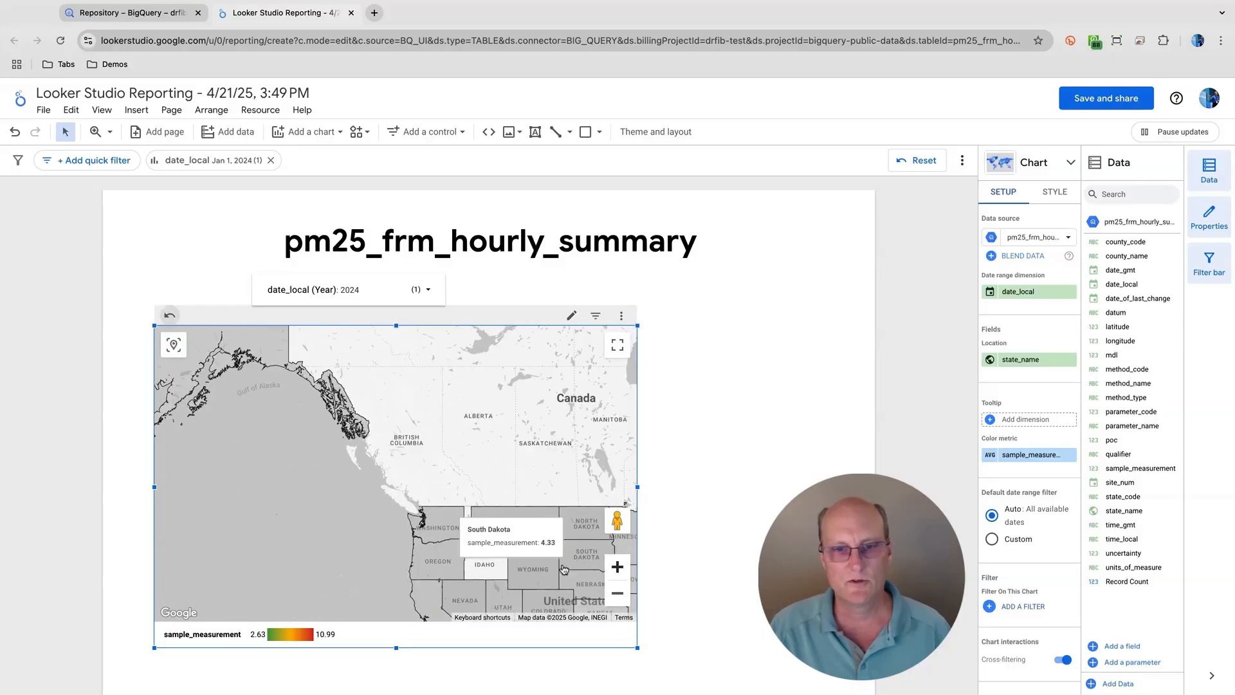
{"action": "left_click_drag", "start_coordinate": [566, 569], "coordinate": [428, 458]}
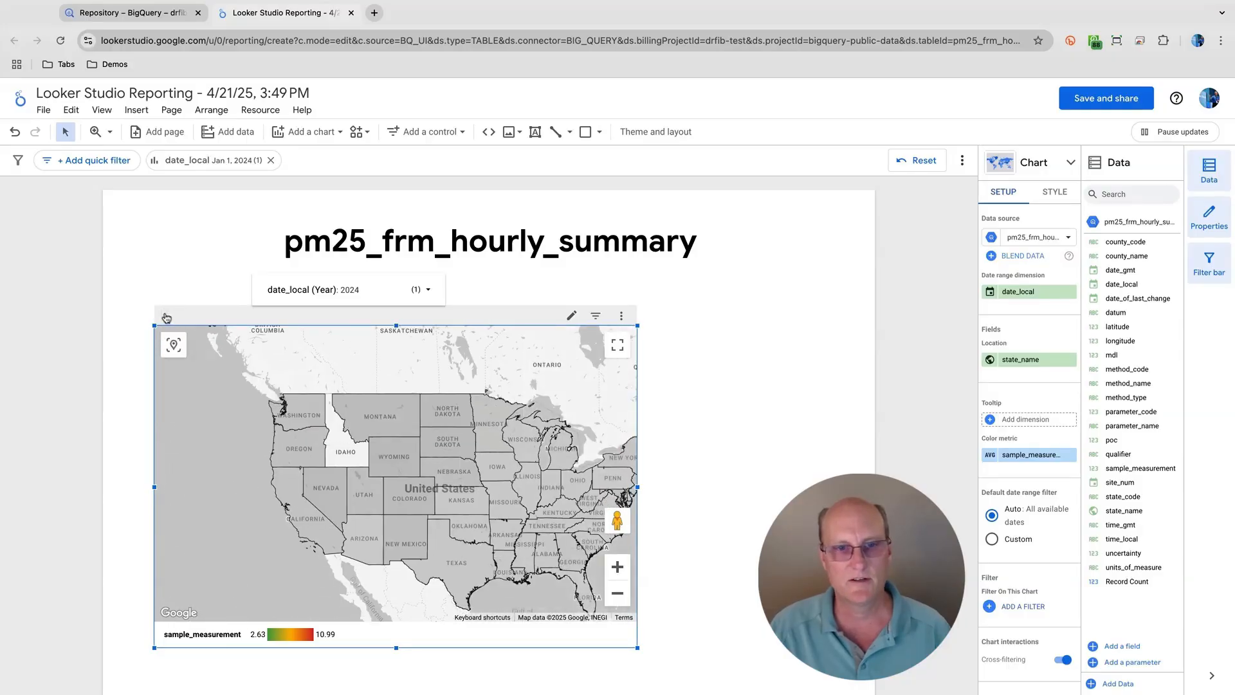
{"action": "left_click", "coordinate": [170, 315]}
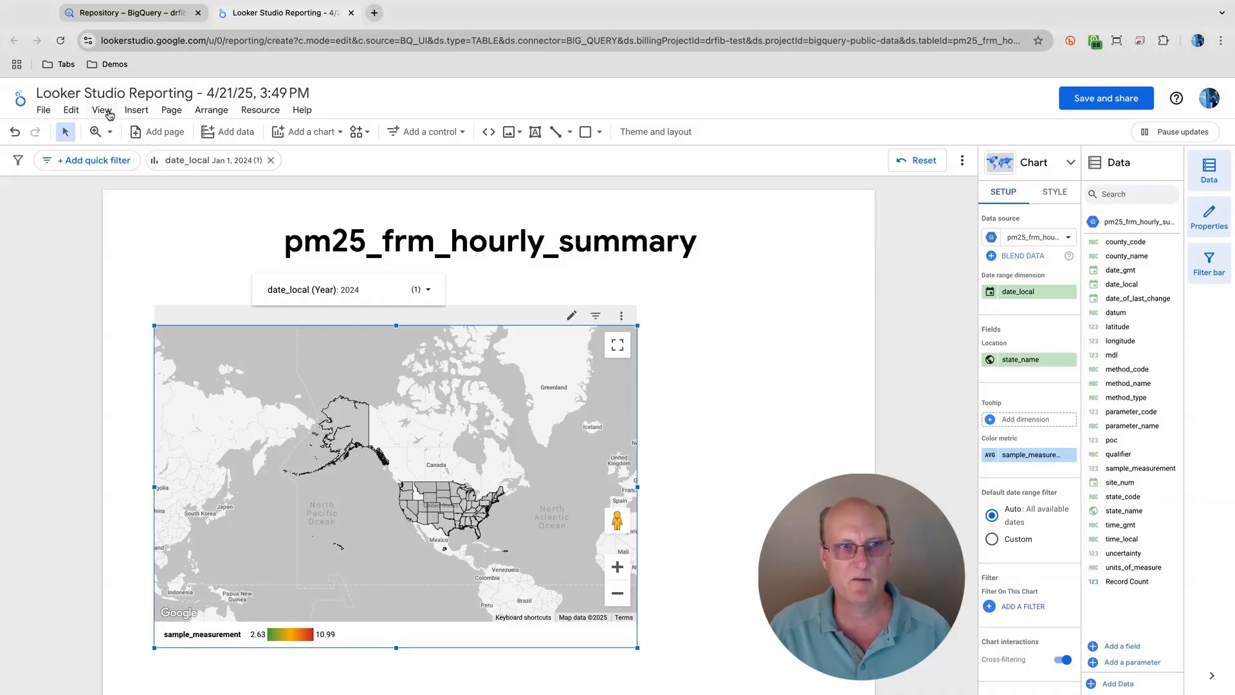
- Reload the report page and save the rebuilt map report, acknowledging the review of its data source access
{"action": "left_click", "coordinate": [61, 42]}
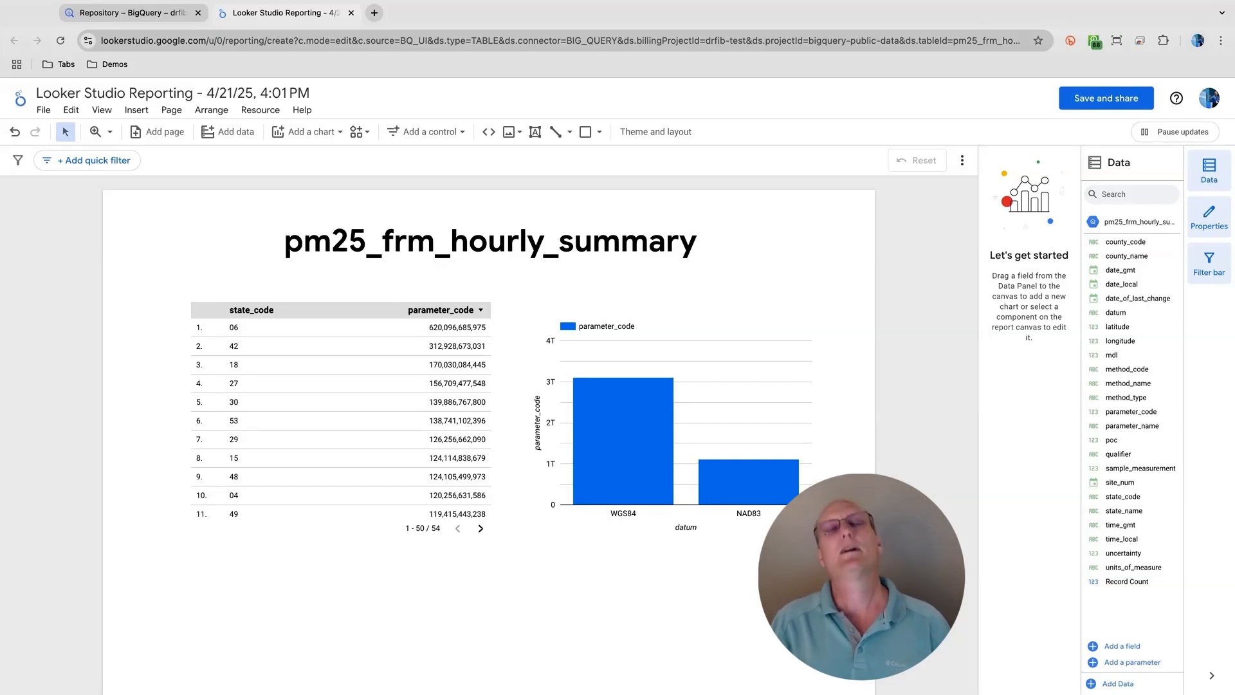
{"action": "mouse_move", "coordinate": [375, 380]}
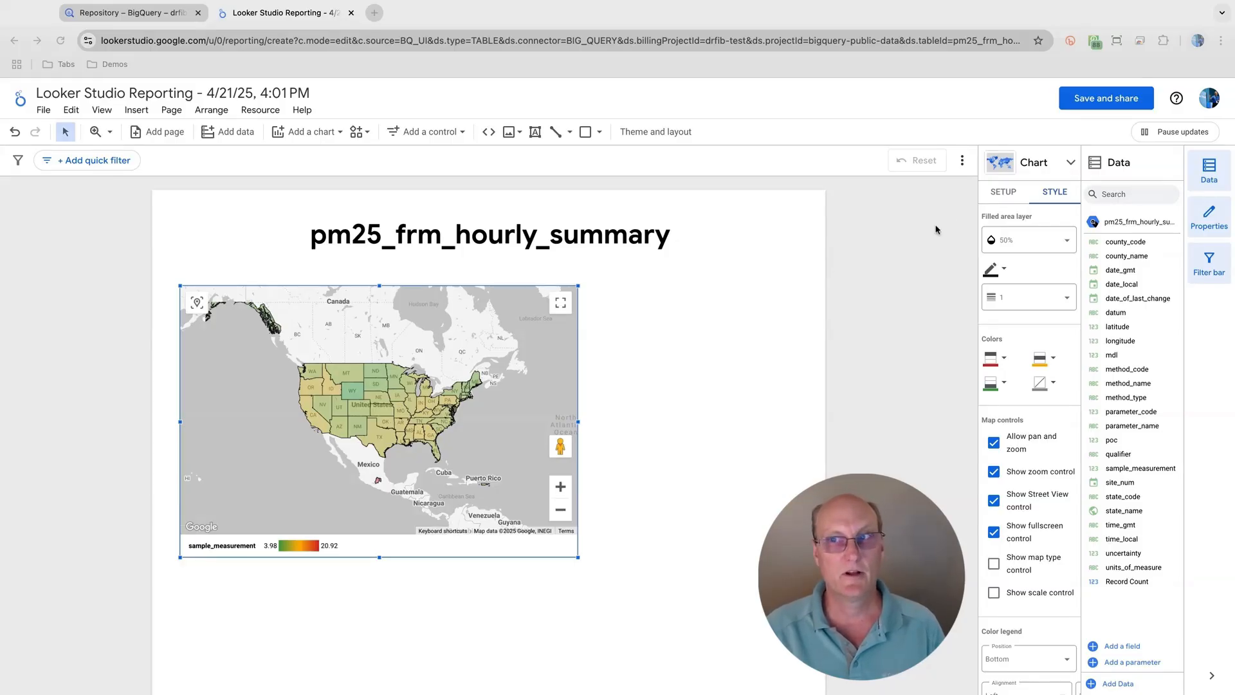
{"action": "left_click", "coordinate": [1088, 105]}
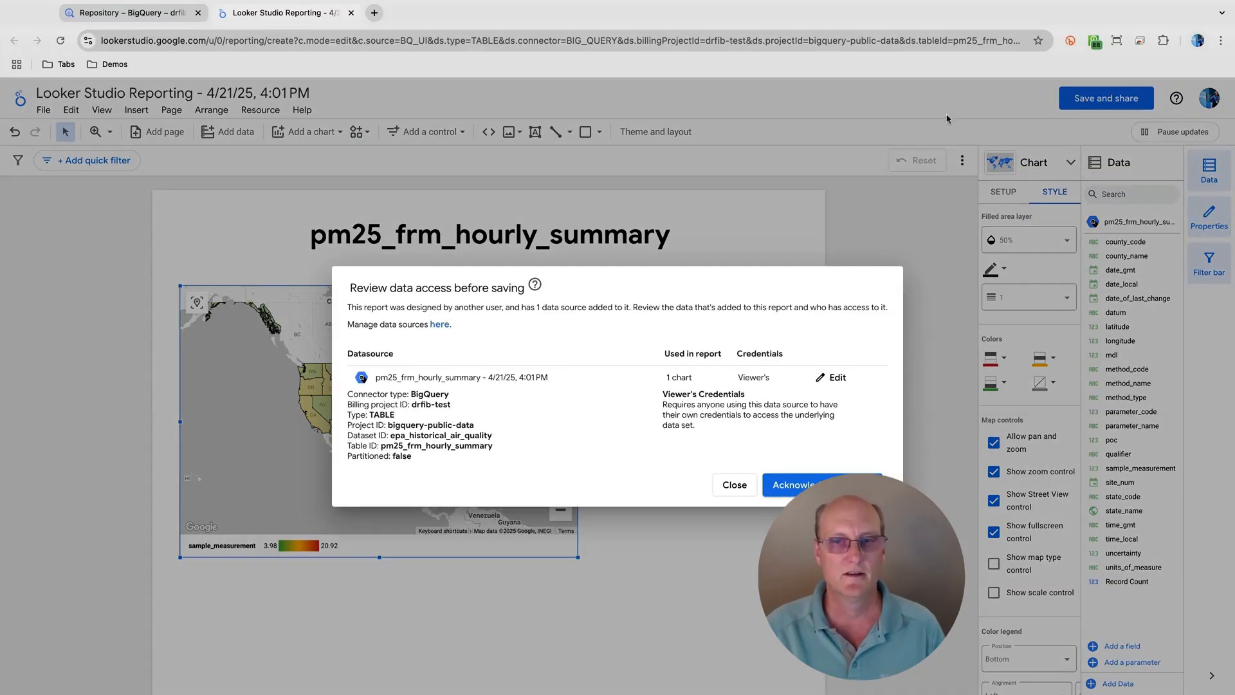
{"action": "left_click", "coordinate": [793, 487]}
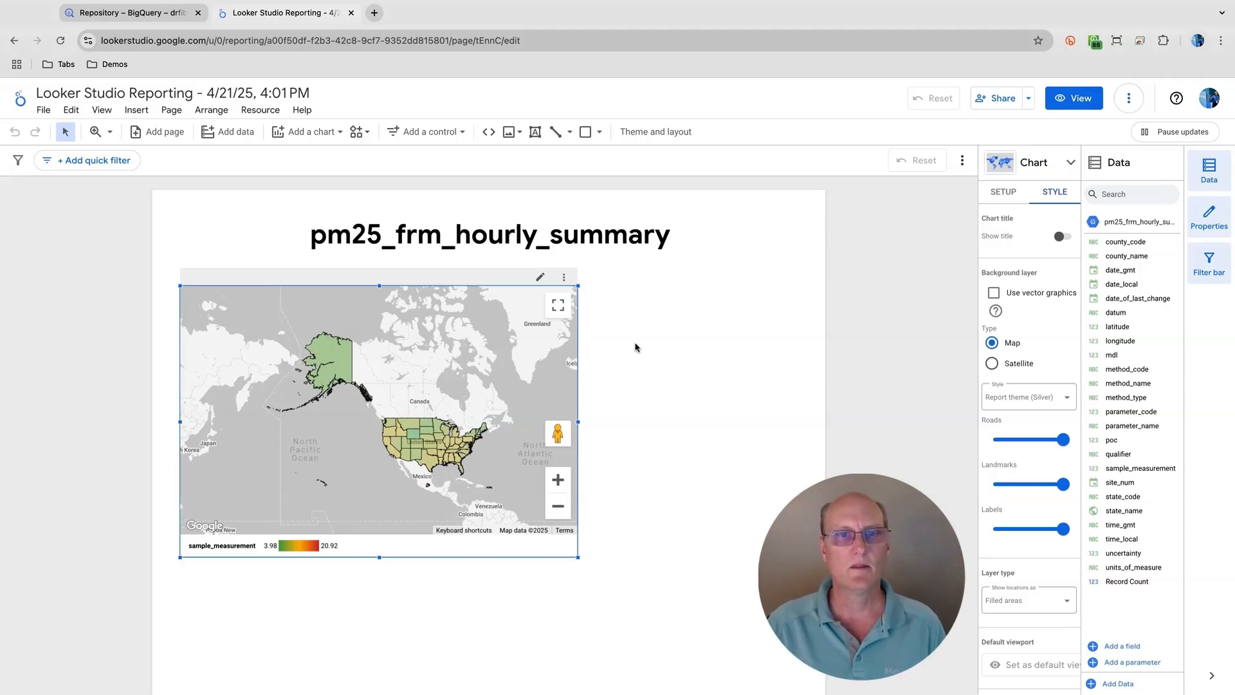
- Move the map down to leave room beneath the title and filter the report to only 2024 with the year control
{"action": "mouse_move", "coordinate": [418, 458]}
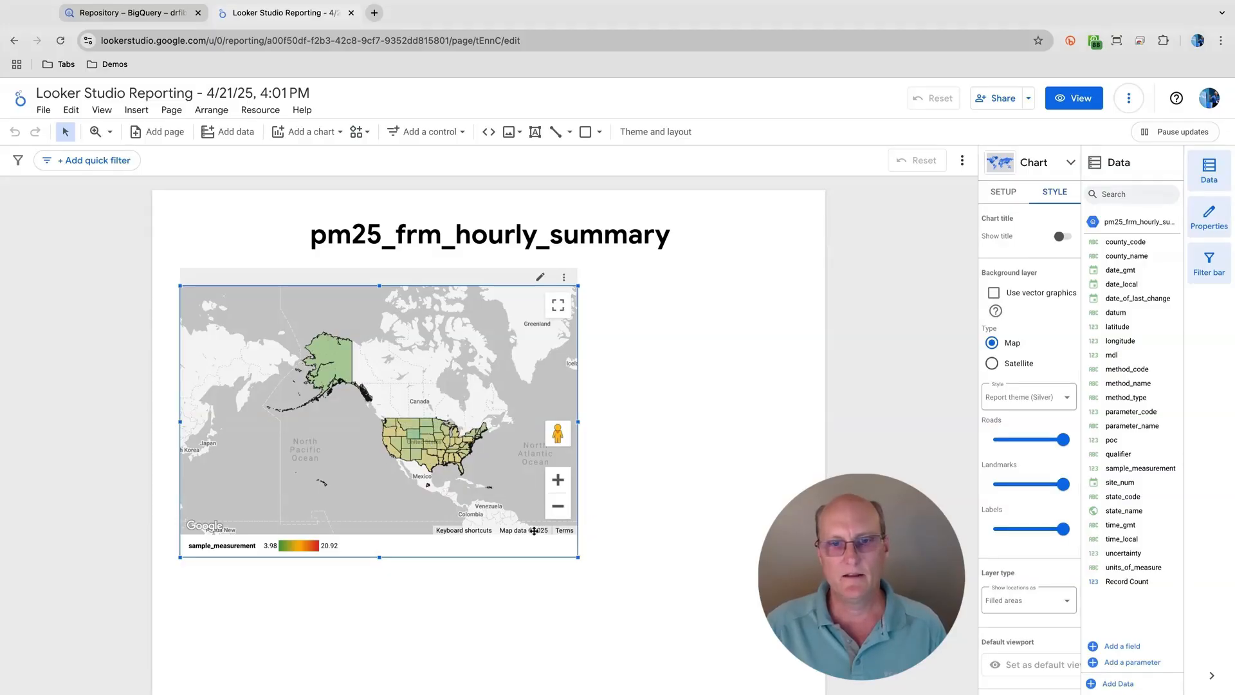
{"action": "left_click_drag", "start_coordinate": [521, 549], "coordinate": [526, 585]}
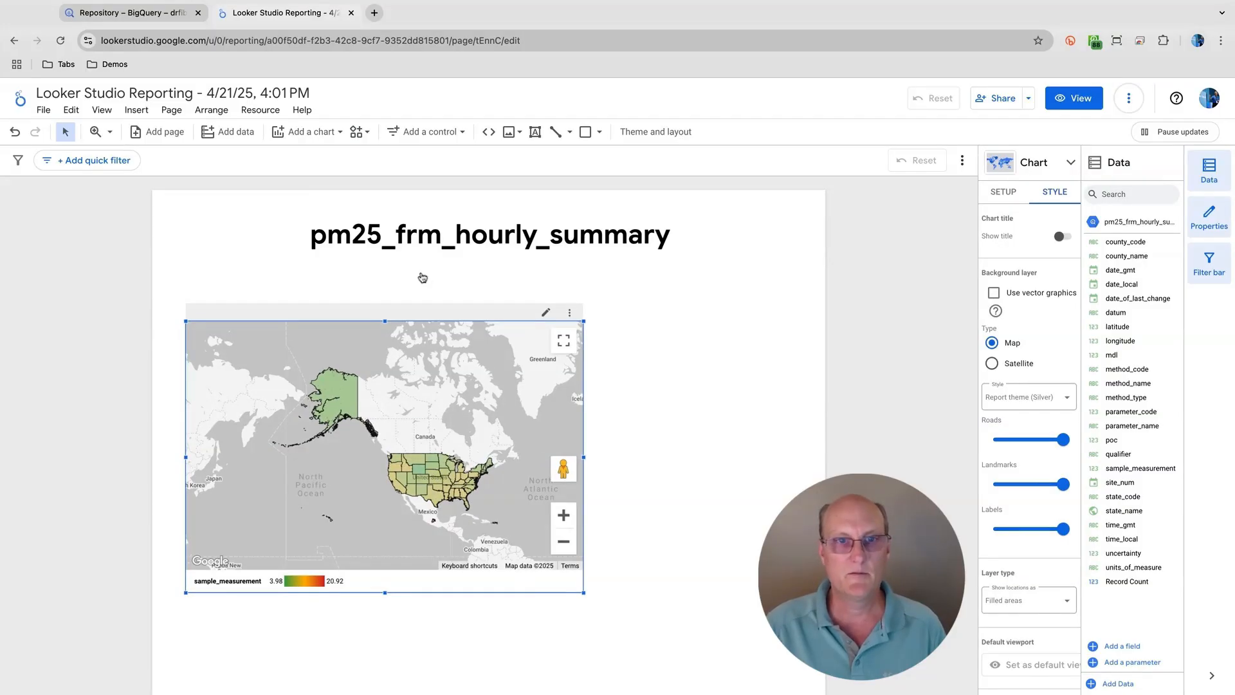
{"action": "left_click", "coordinate": [299, 110]}
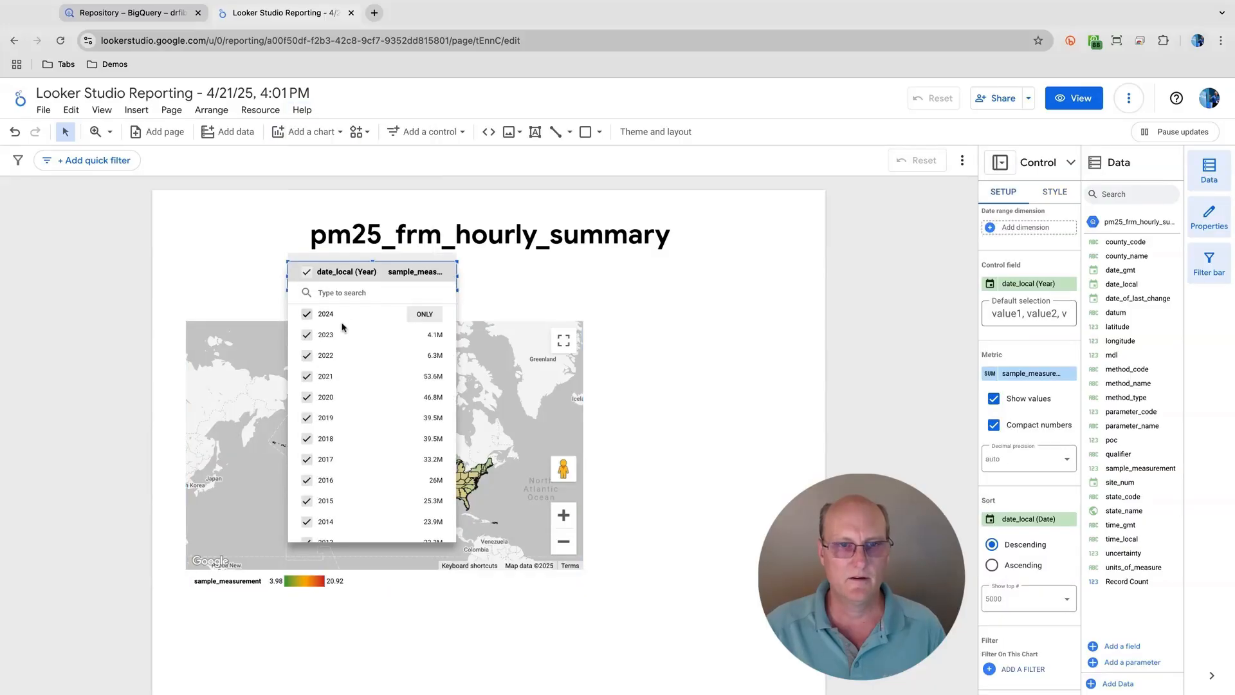
{"action": "left_click", "coordinate": [425, 315]}
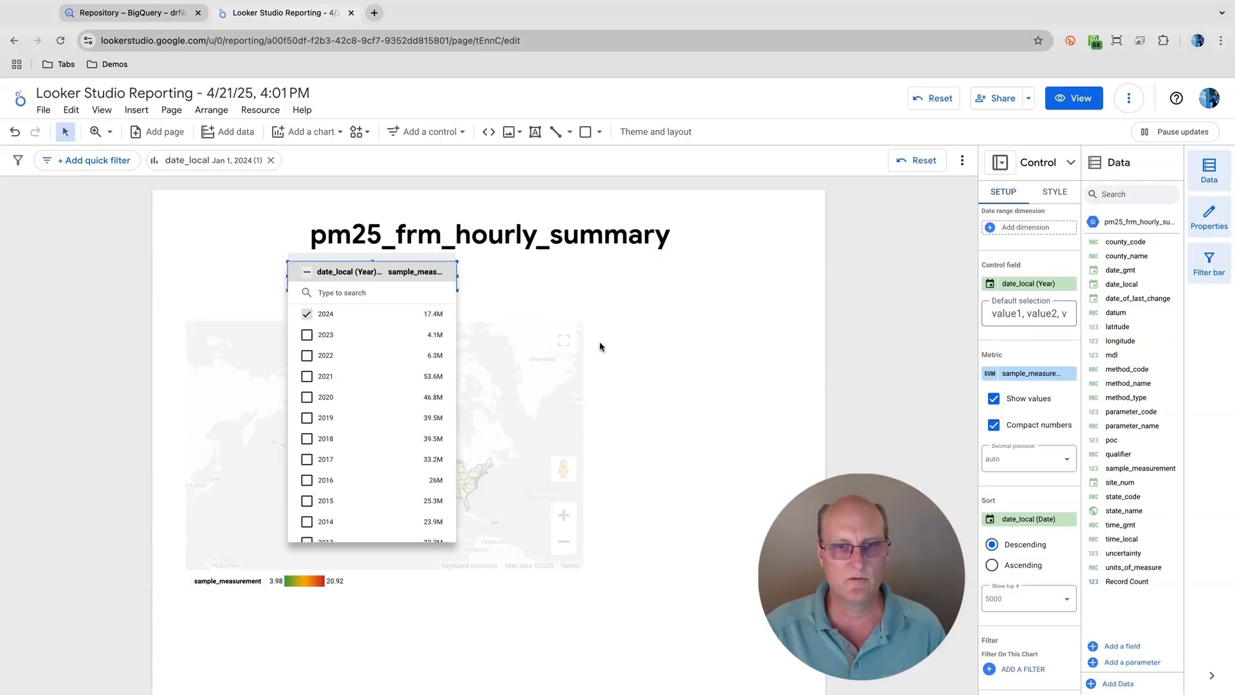
{"action": "left_click", "coordinate": [647, 361]}
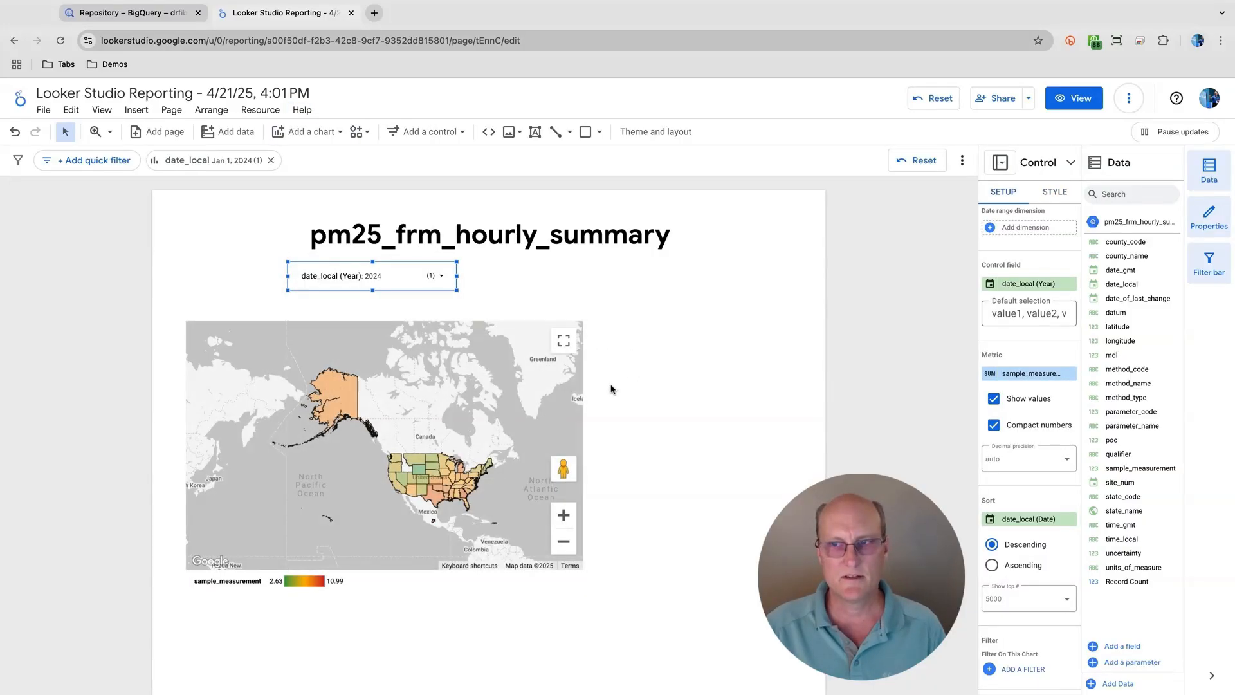
- Change the map's date range dimension to date_local
{"action": "left_click", "coordinate": [544, 411]}
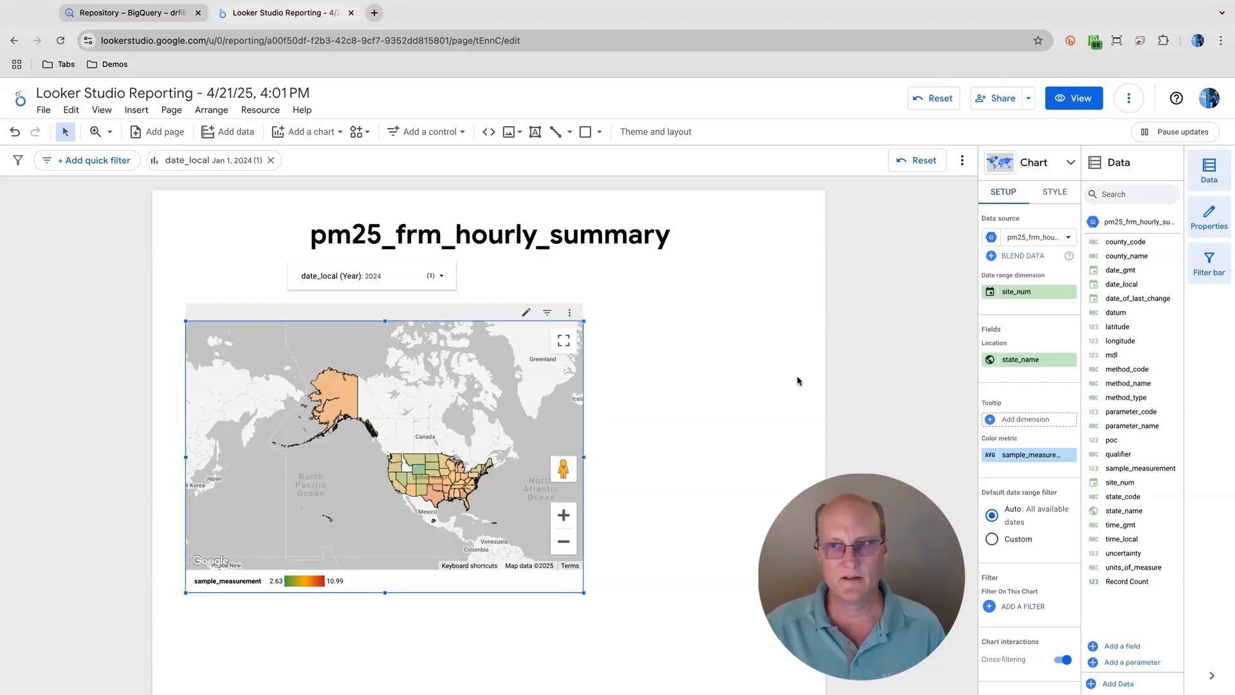
{"action": "left_click", "coordinate": [1036, 292]}
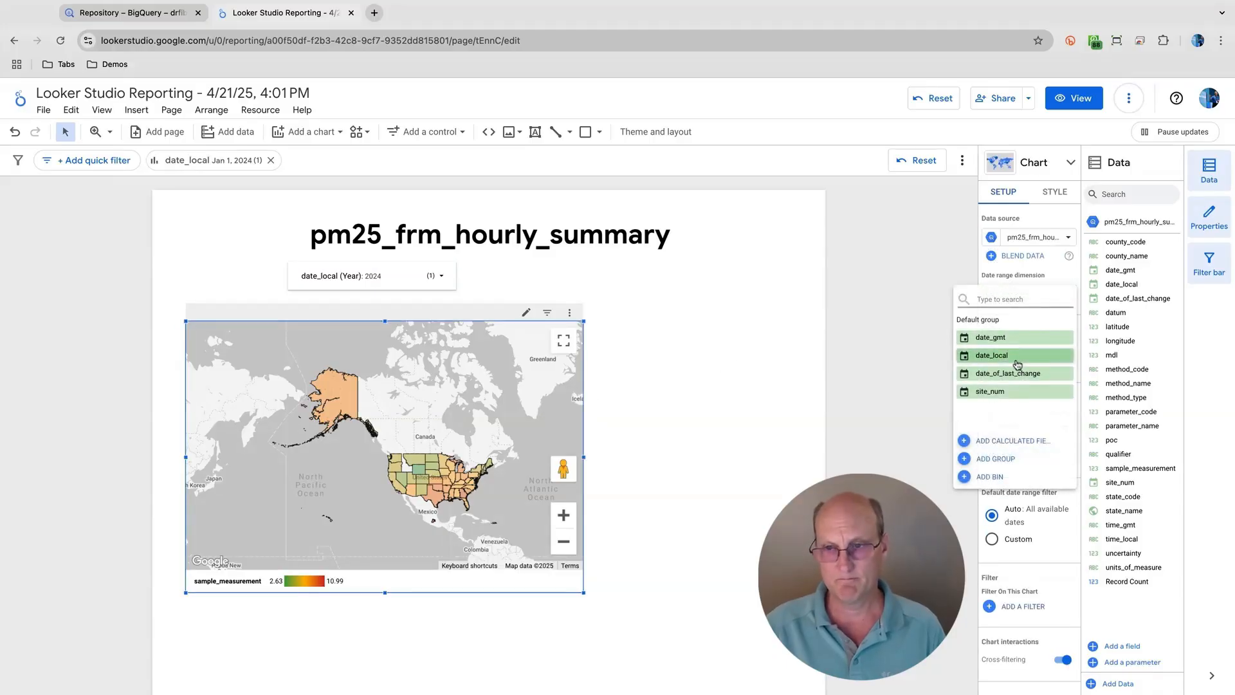
{"action": "left_click", "coordinate": [1003, 355]}
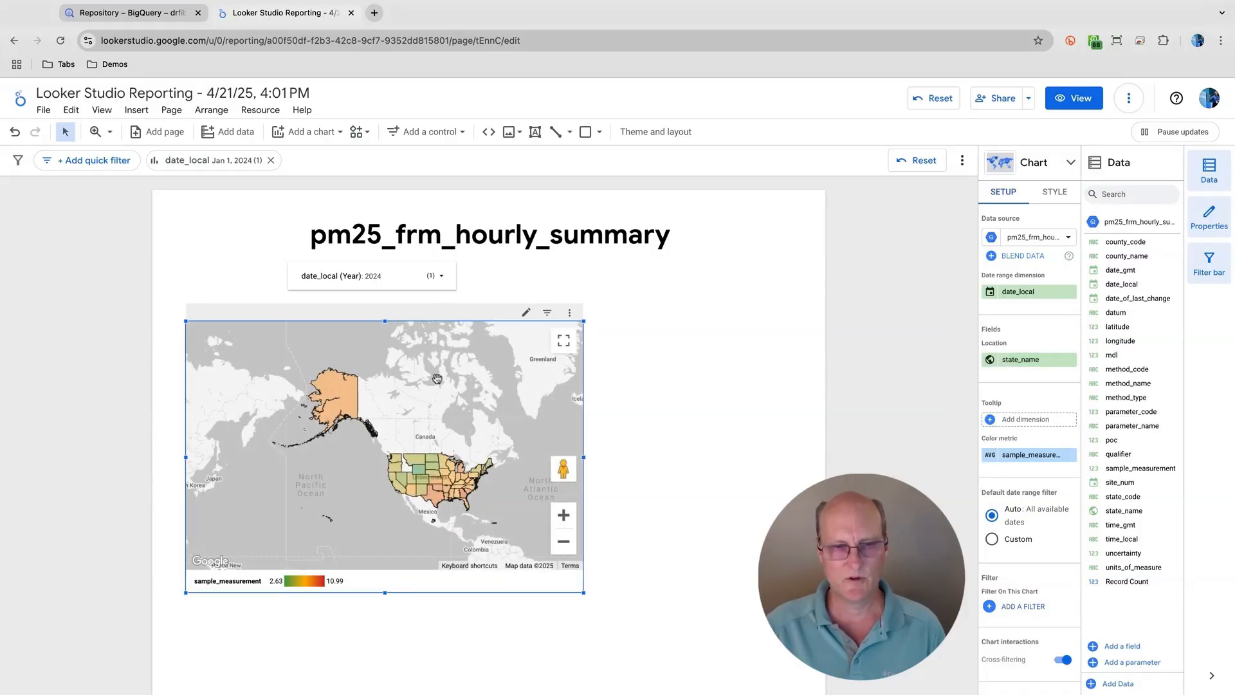
- Filter the report to only 2021 with the date_local (Year) control
{"action": "left_click", "coordinate": [441, 275]}
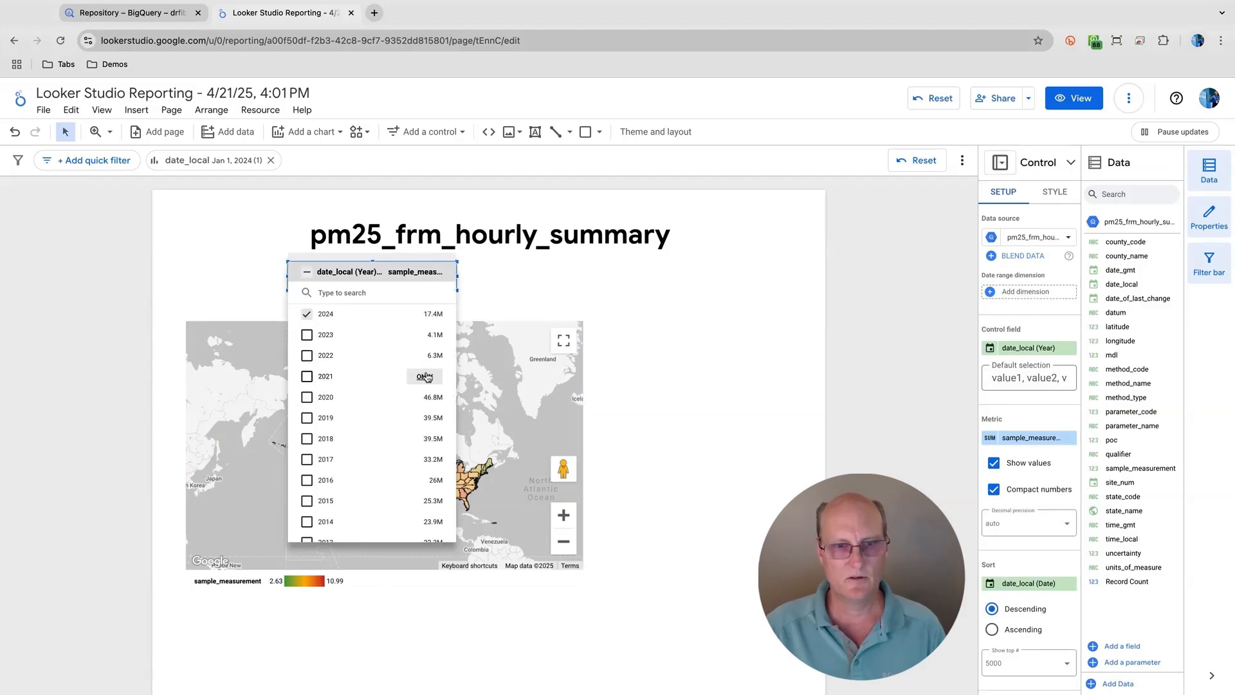
{"action": "left_click", "coordinate": [424, 376]}
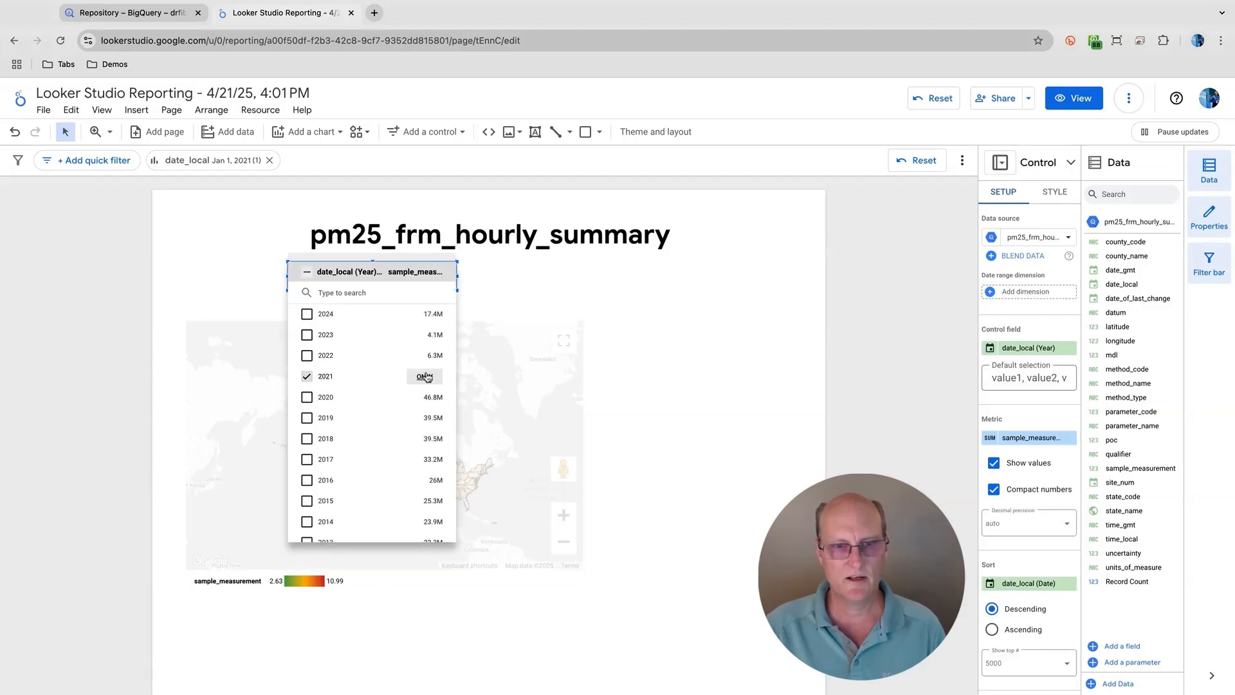
{"action": "left_click", "coordinate": [611, 397]}
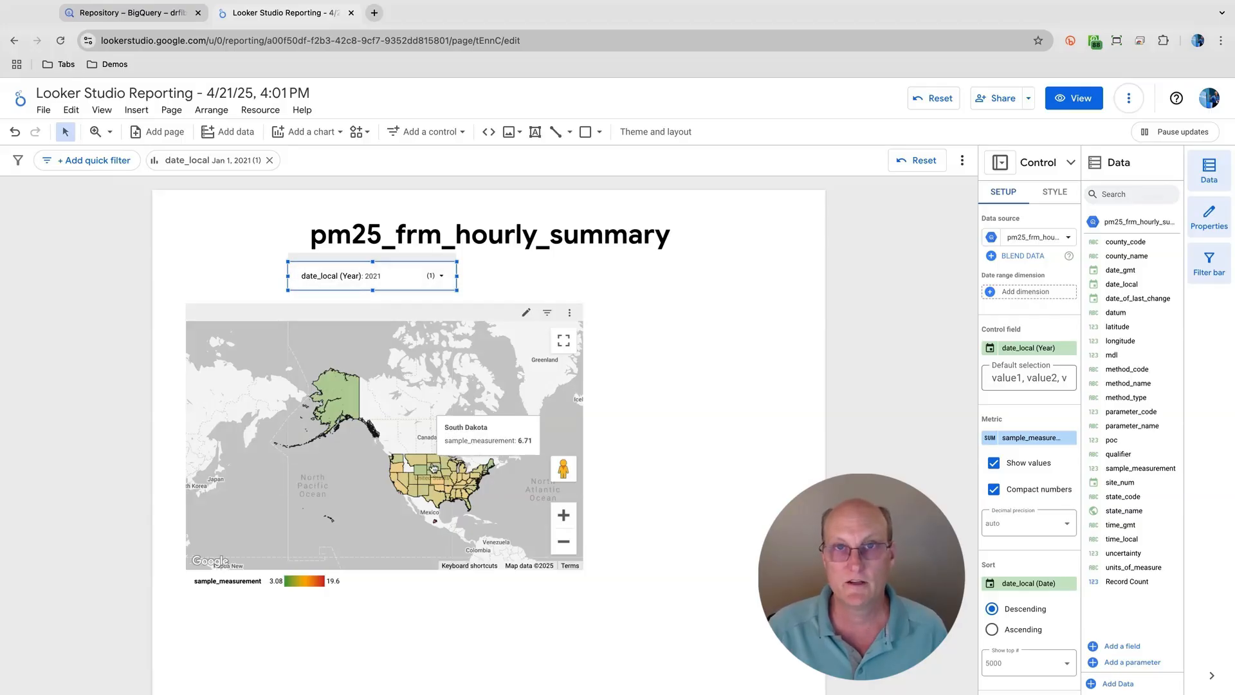
- Filter the report to only 2018 with the date_local (Year) control
{"action": "left_click", "coordinate": [445, 278]}
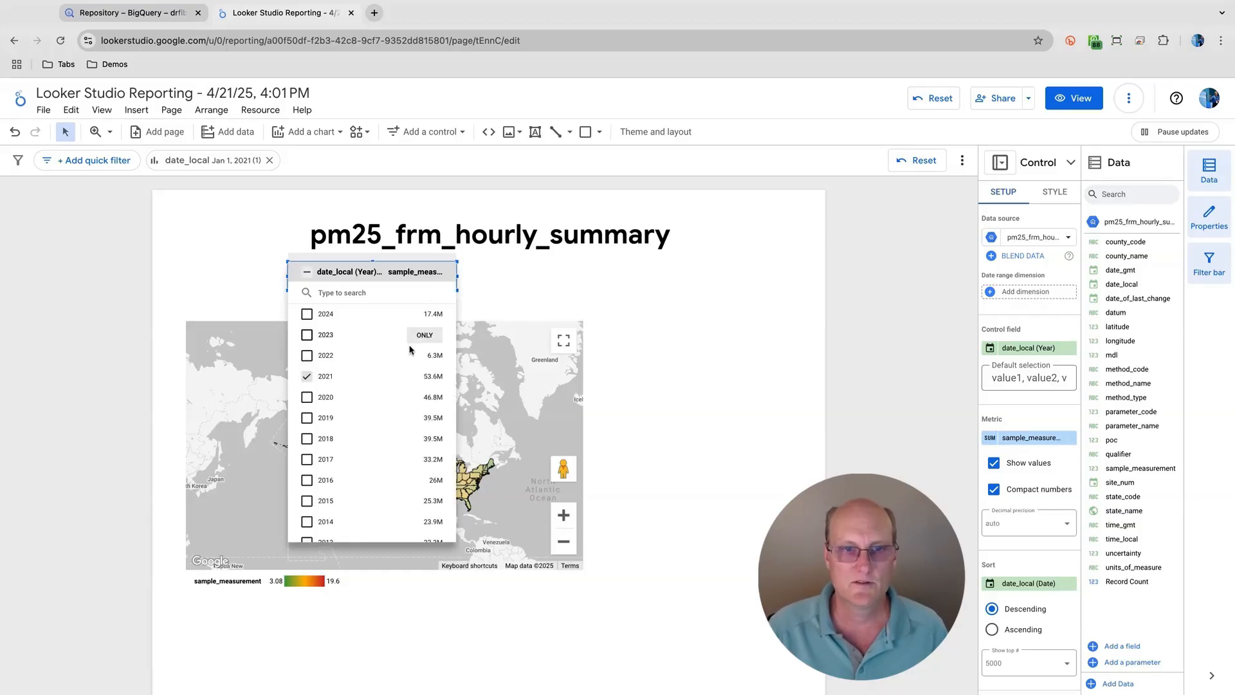
{"action": "left_click", "coordinate": [425, 439]}
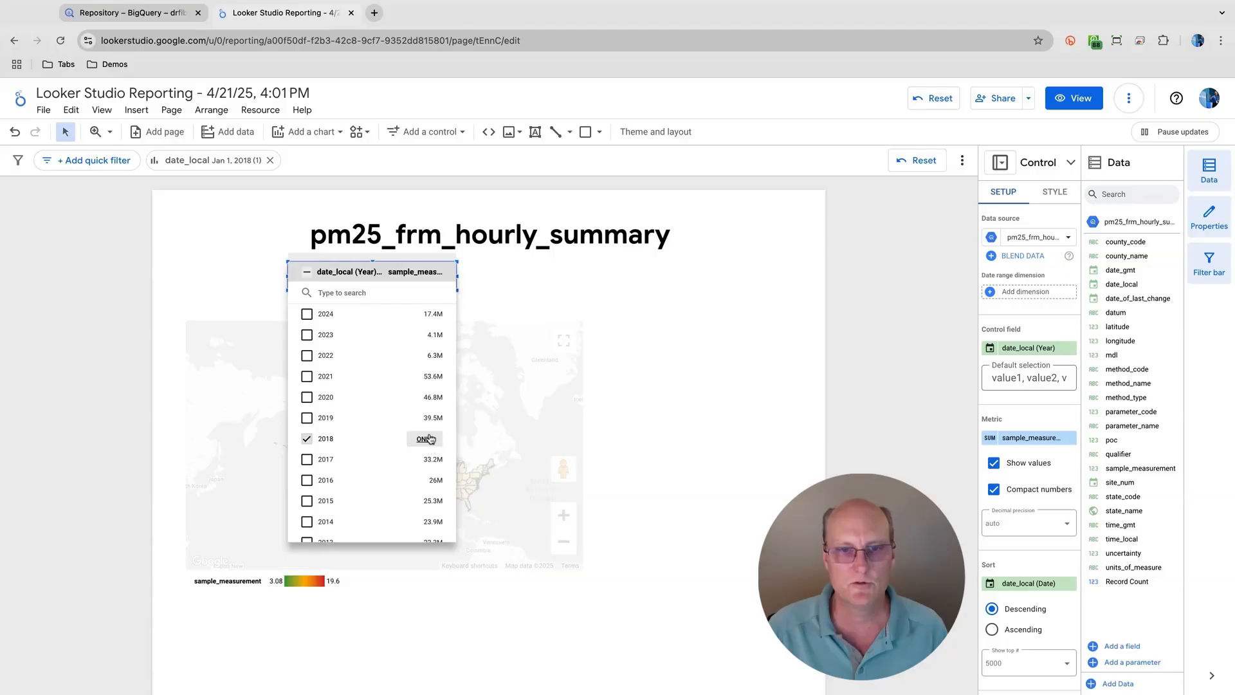
{"action": "left_click", "coordinate": [614, 413]}
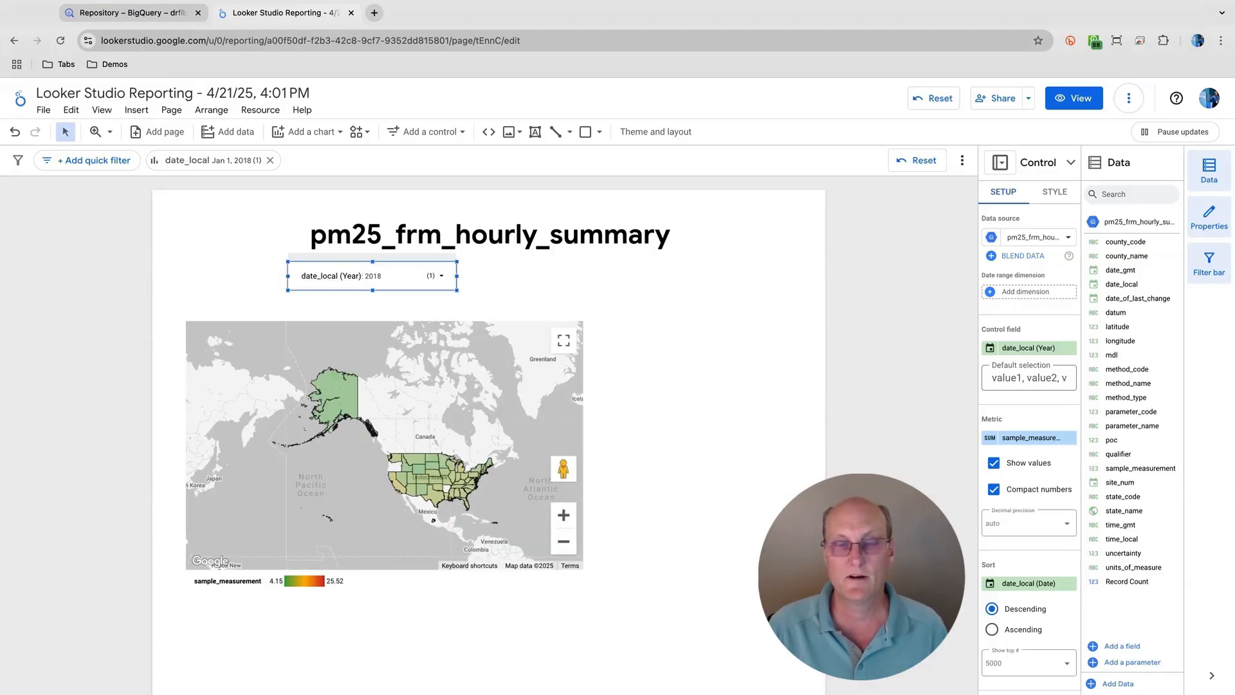
{"action": "left_click", "coordinate": [441, 280]}
{"action": "left_click", "coordinate": [516, 275]}
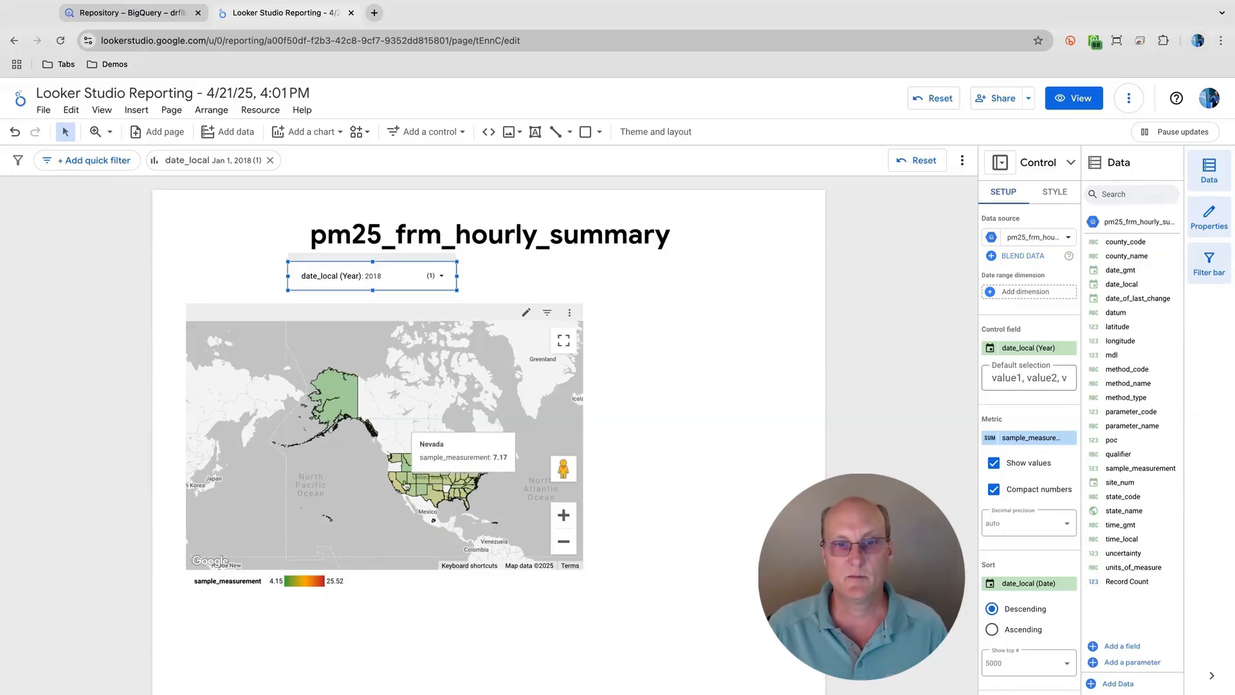
- Zoom the map in on the United States and make the map narrower to free space beside it
{"action": "left_click", "coordinate": [563, 515]}
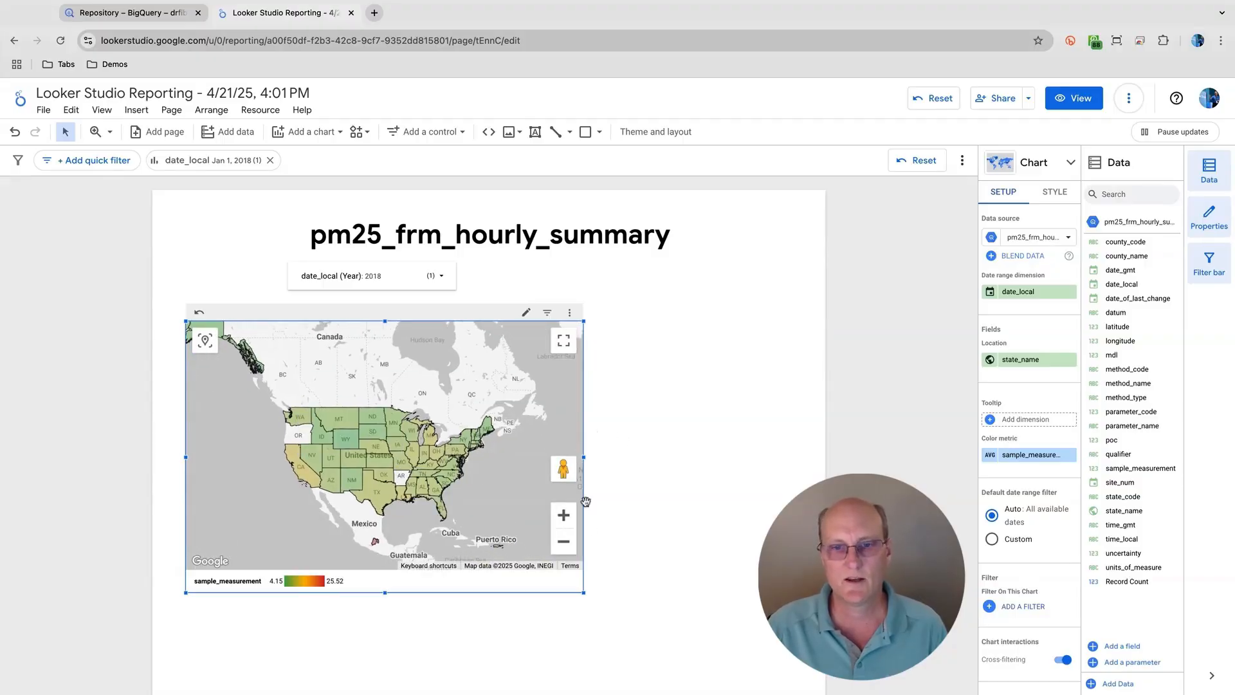
{"action": "left_click_drag", "start_coordinate": [583, 593], "coordinate": [490, 589]}
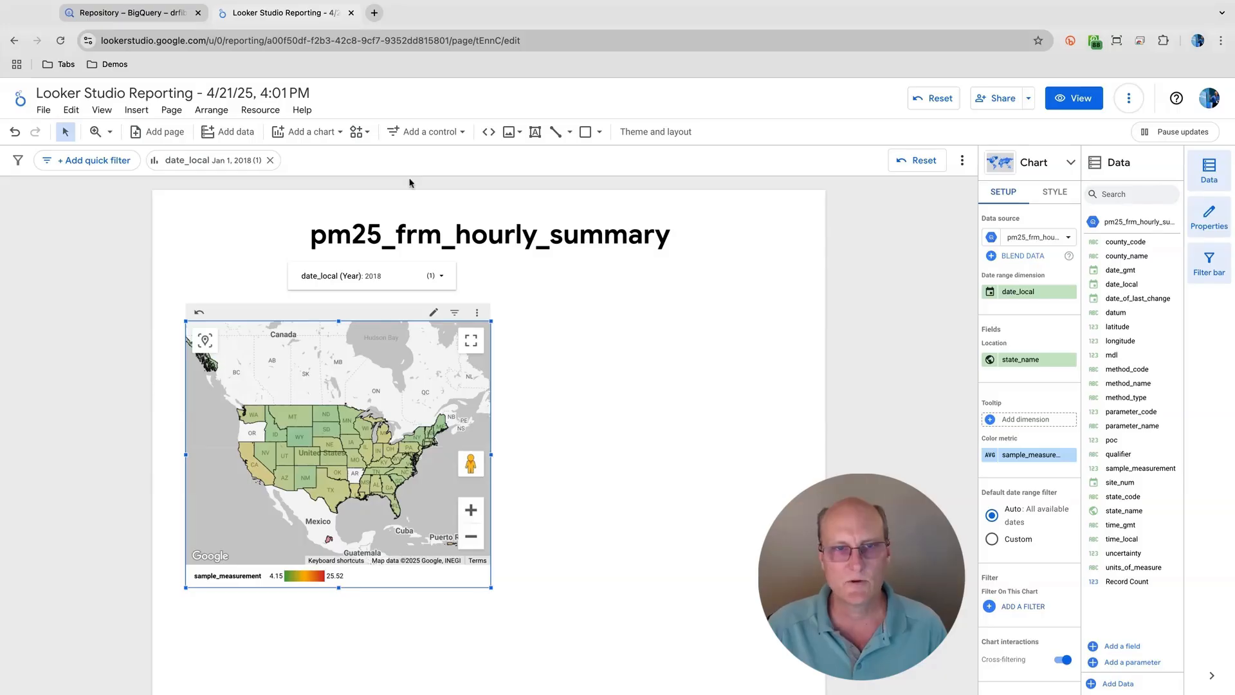
- Add a column chart in the empty space beside the map, level with the map's upper edge
{"action": "left_click", "coordinate": [306, 113]}
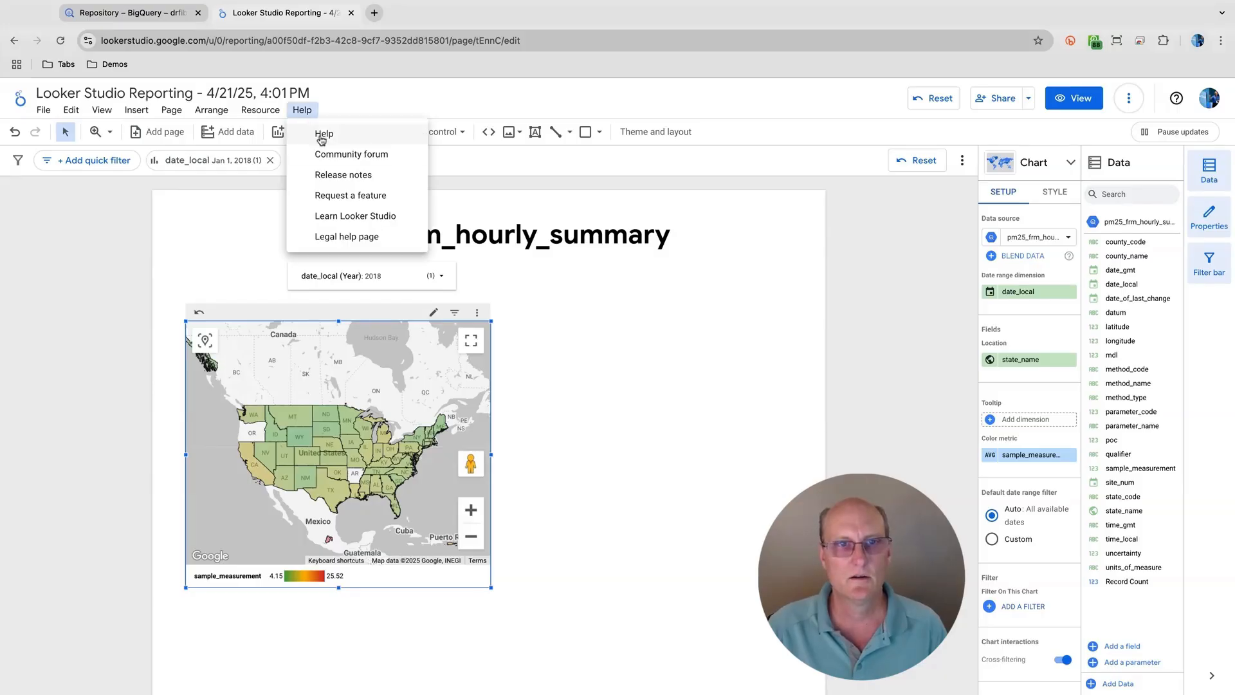
{"action": "left_click", "coordinate": [268, 182]}
{"action": "left_click", "coordinate": [315, 133]}
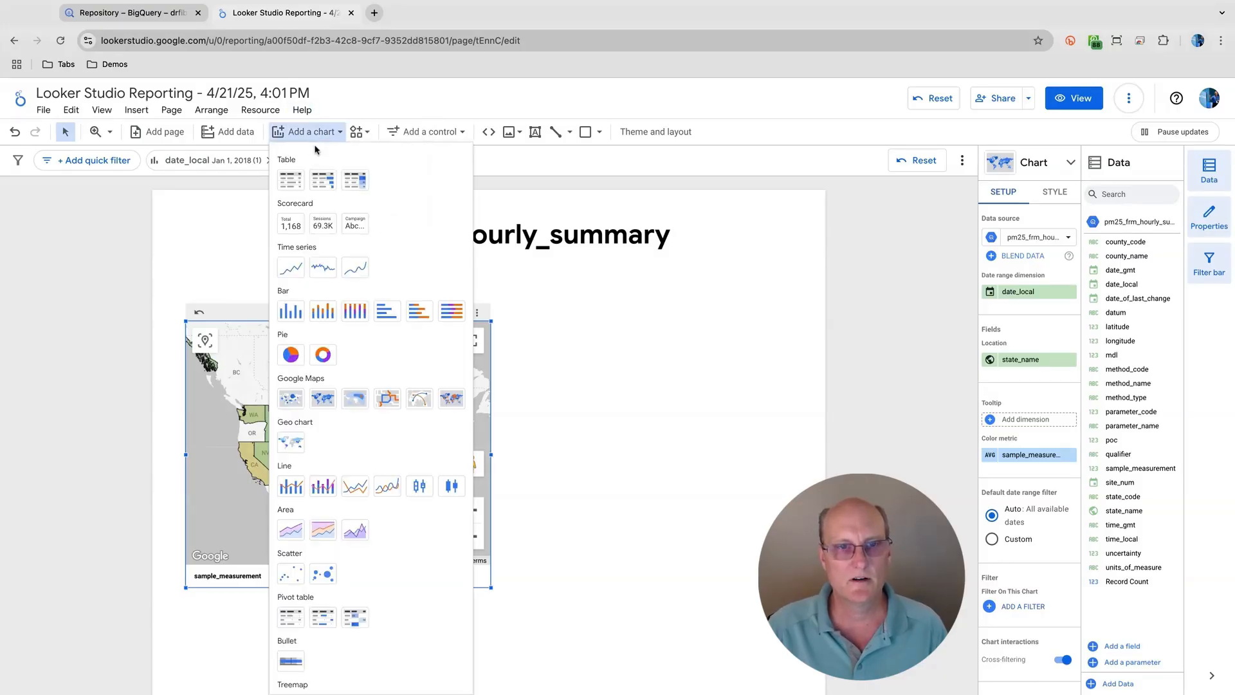
{"action": "left_click", "coordinate": [290, 312]}
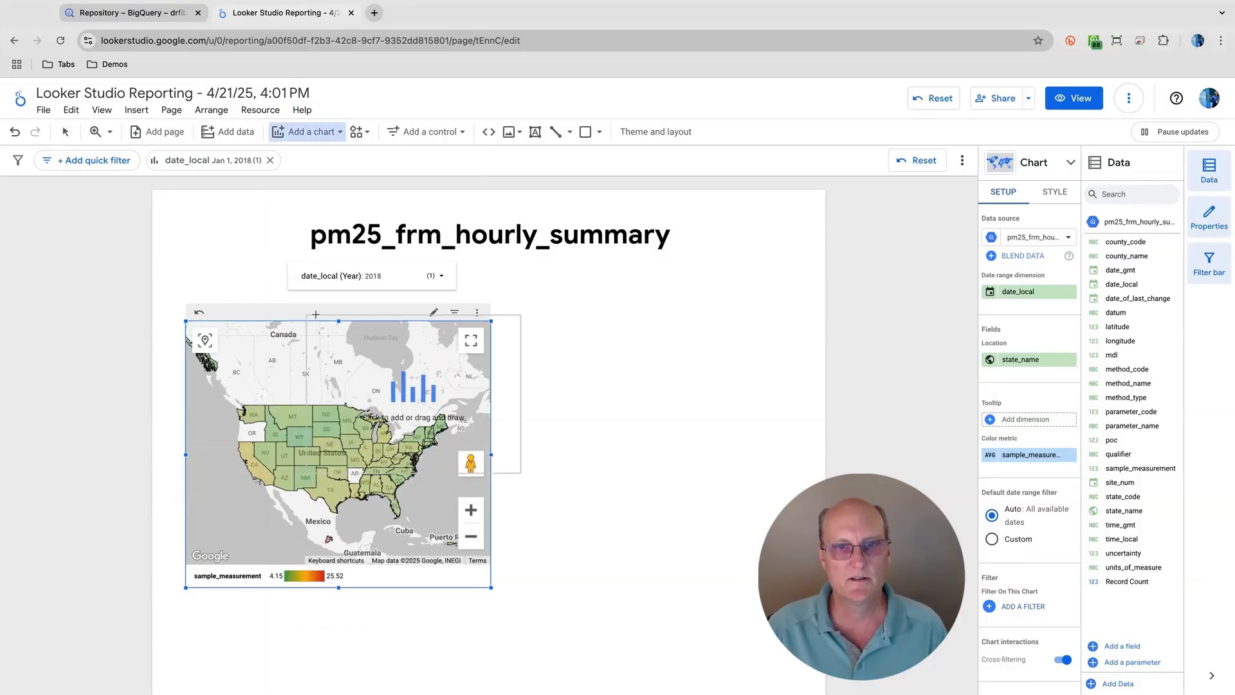
{"action": "left_click_drag", "start_coordinate": [519, 320], "coordinate": [765, 520]}
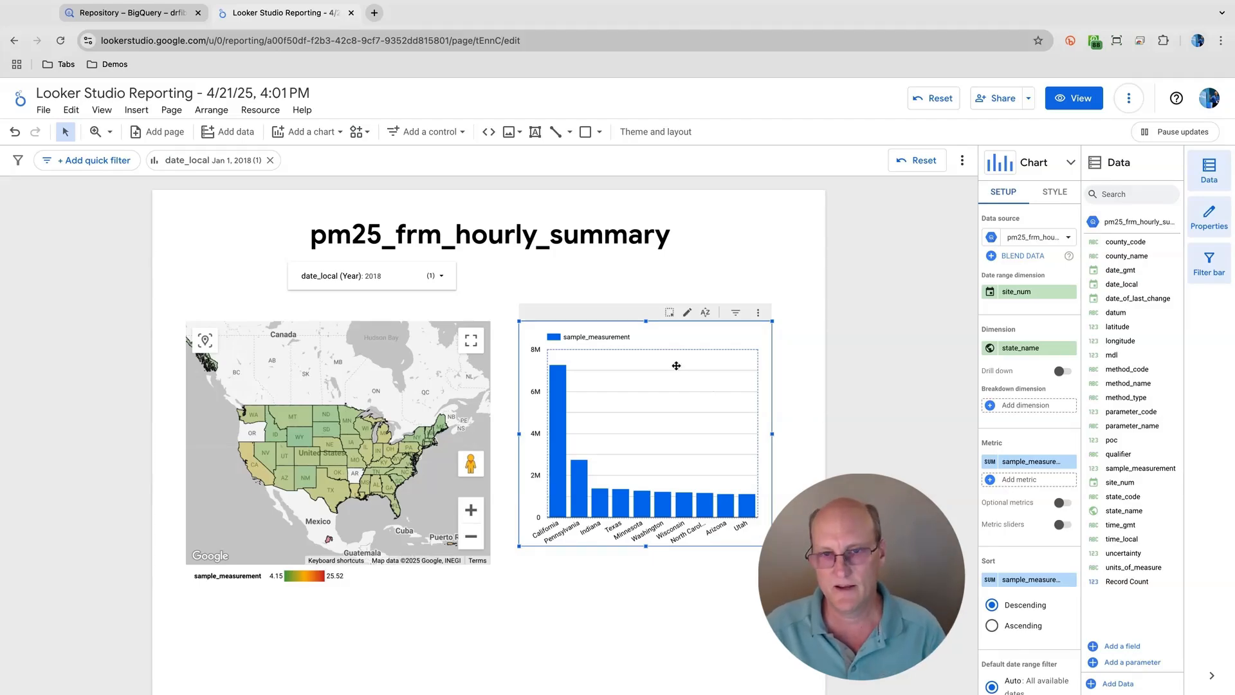
- Set the aggregation of the column chart's sample_measurement metric to Average
{"action": "left_click", "coordinate": [991, 462]}
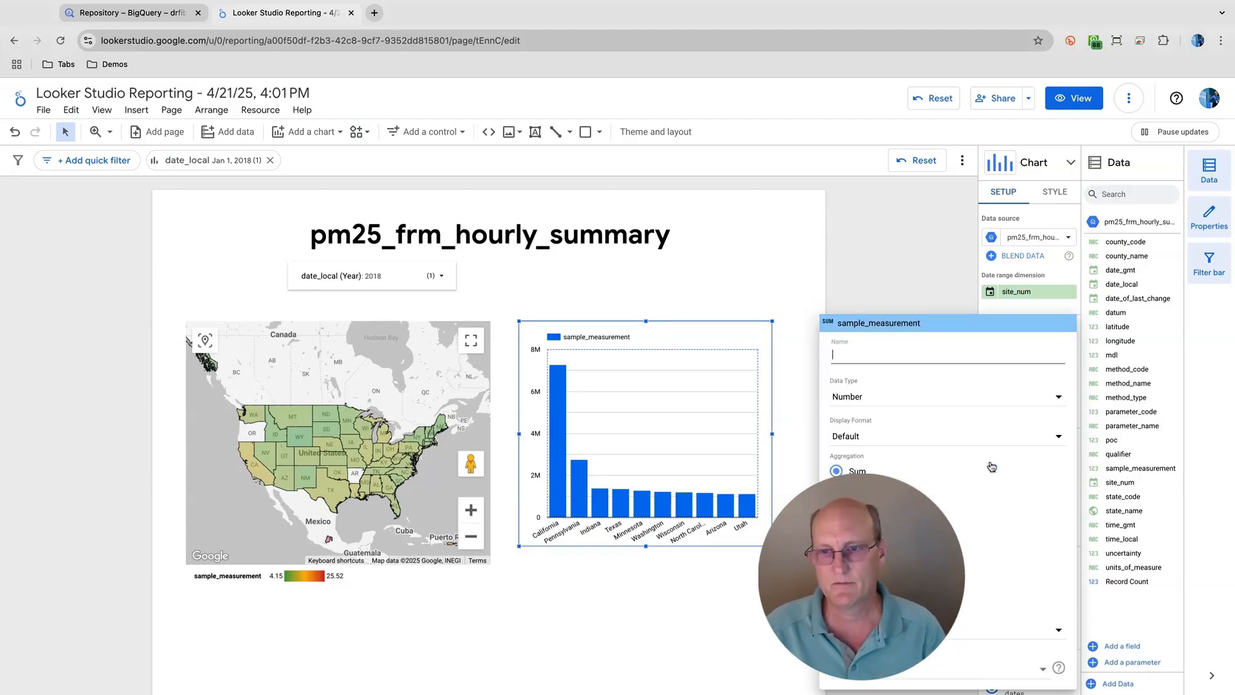
{"action": "left_click", "coordinate": [836, 487]}
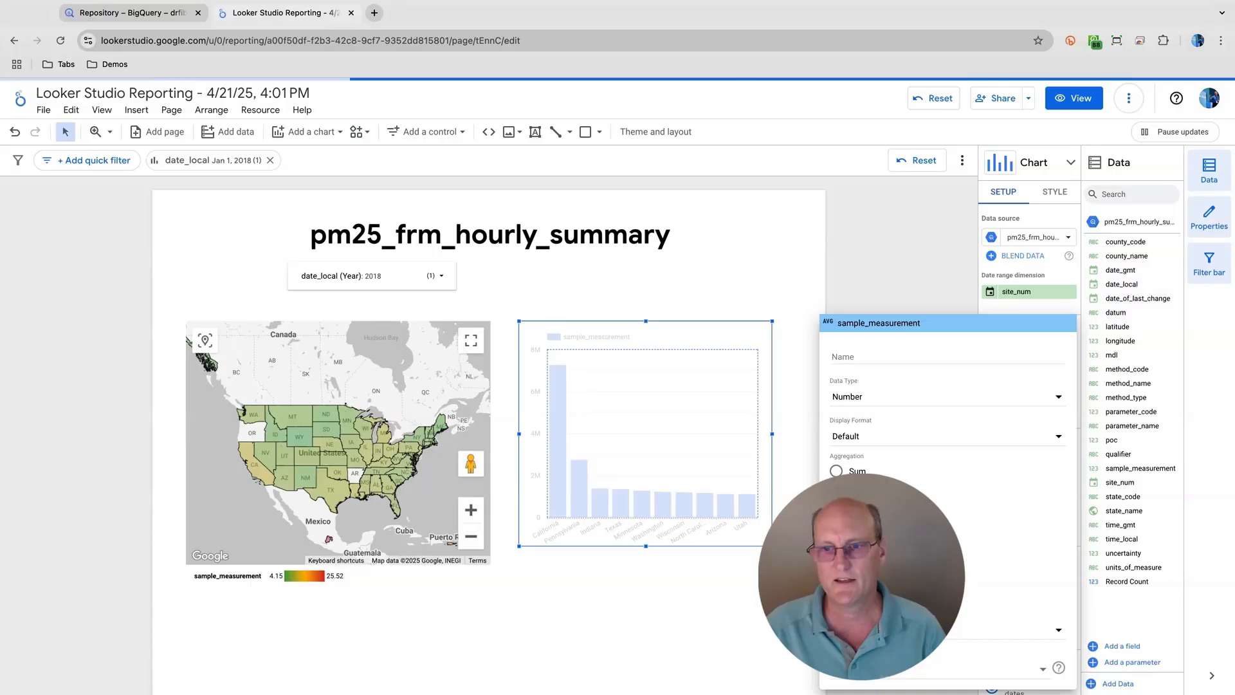
{"action": "left_click", "coordinate": [955, 291]}
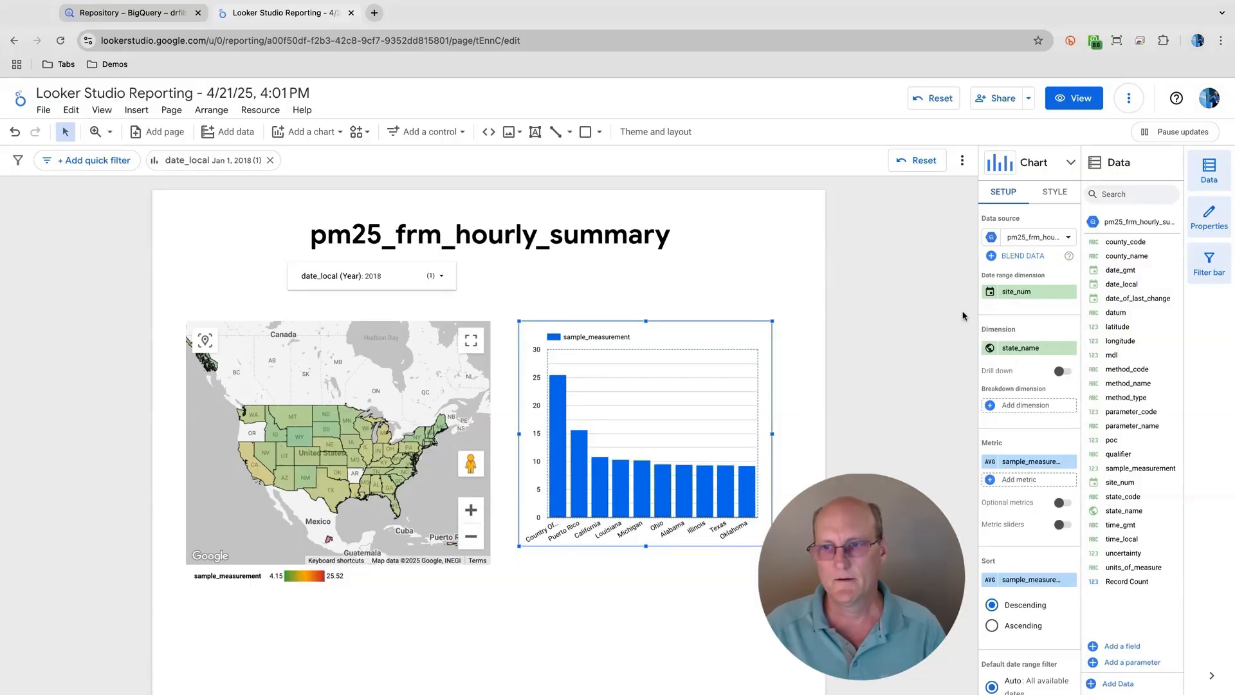
- Set both the date range dimension and the dimension of the column chart to date_local
{"action": "left_click", "coordinate": [1020, 295]}
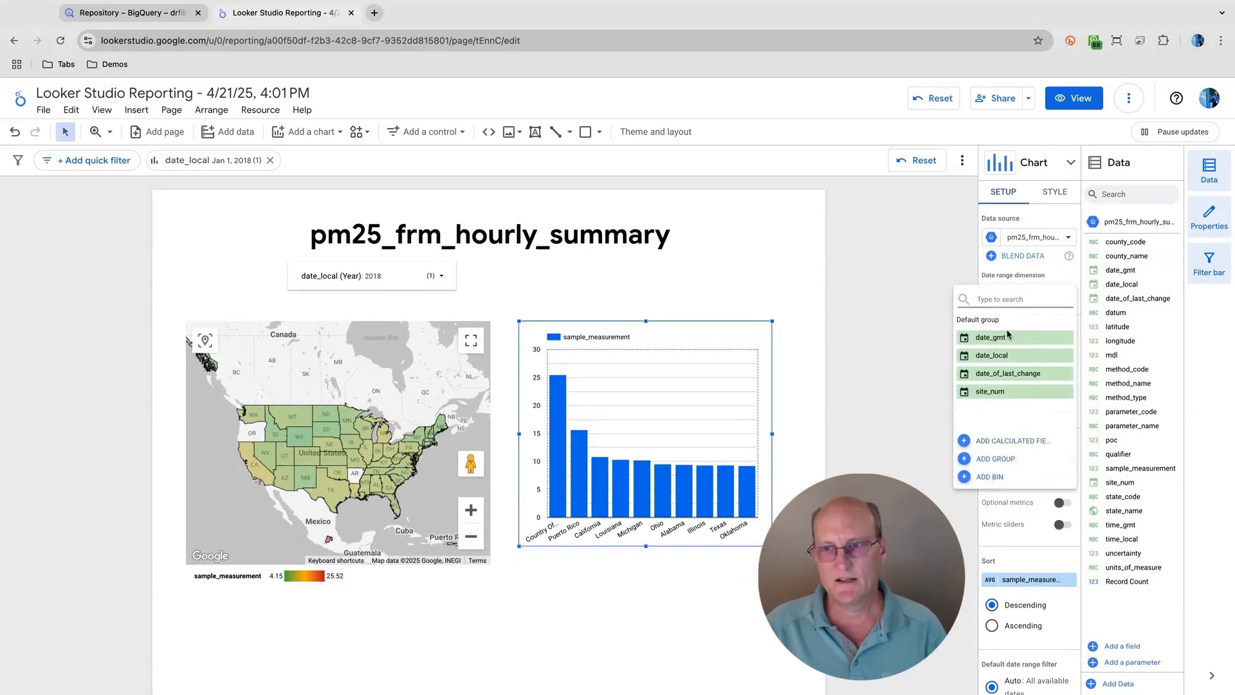
{"action": "left_click", "coordinate": [1003, 355]}
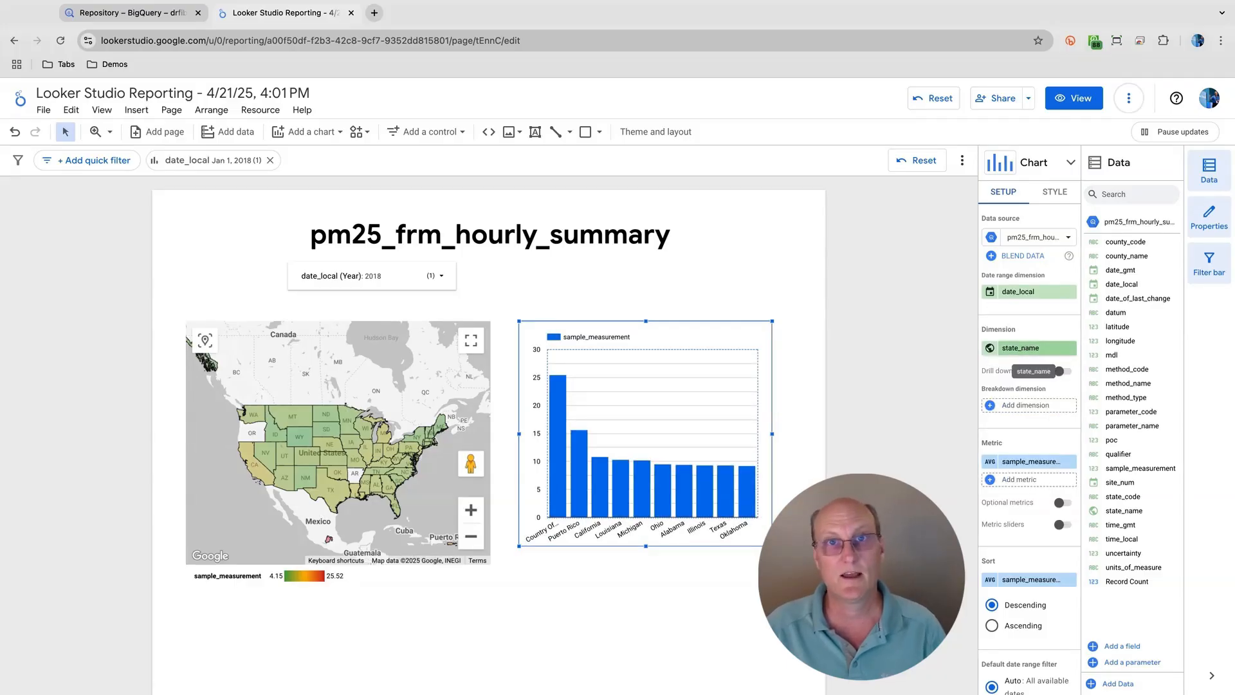
{"action": "left_click", "coordinate": [1012, 351]}
{"action": "left_click", "coordinate": [1004, 448]}
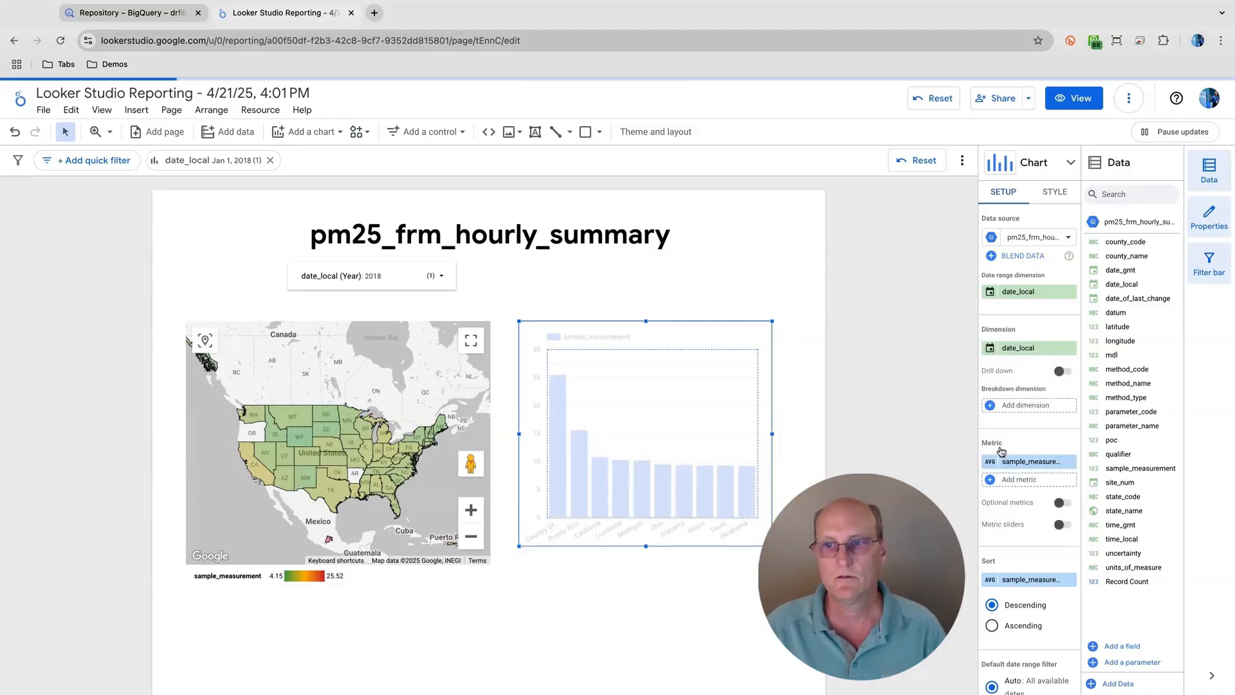
- Set the data type of the column chart's date_local dimension to Month
{"action": "left_click", "coordinate": [992, 349]}
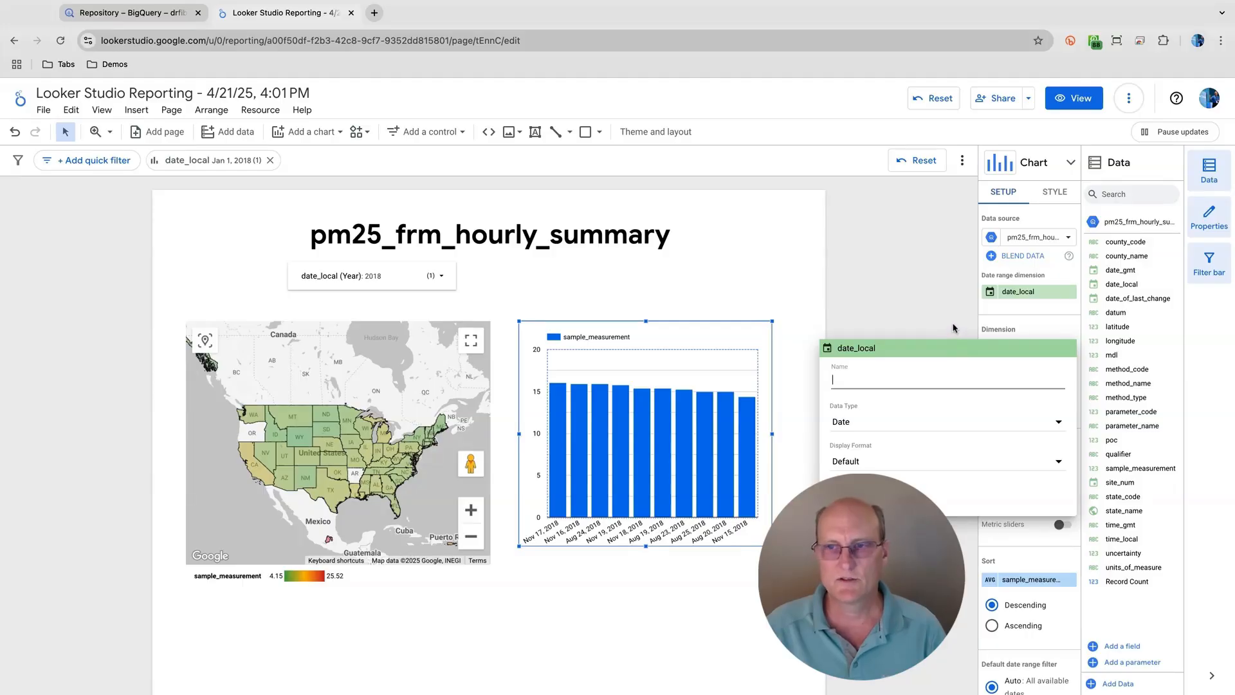
{"action": "left_click", "coordinate": [977, 335]}
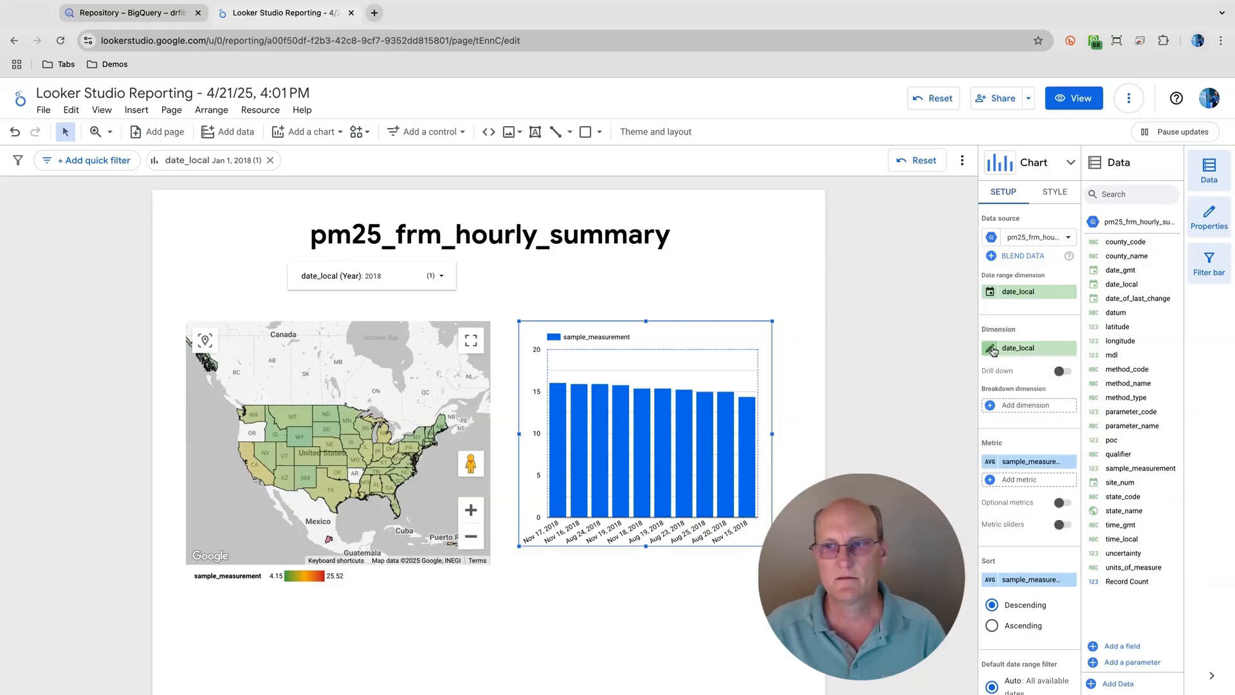
{"action": "left_click", "coordinate": [994, 349]}
{"action": "left_click", "coordinate": [910, 421]}
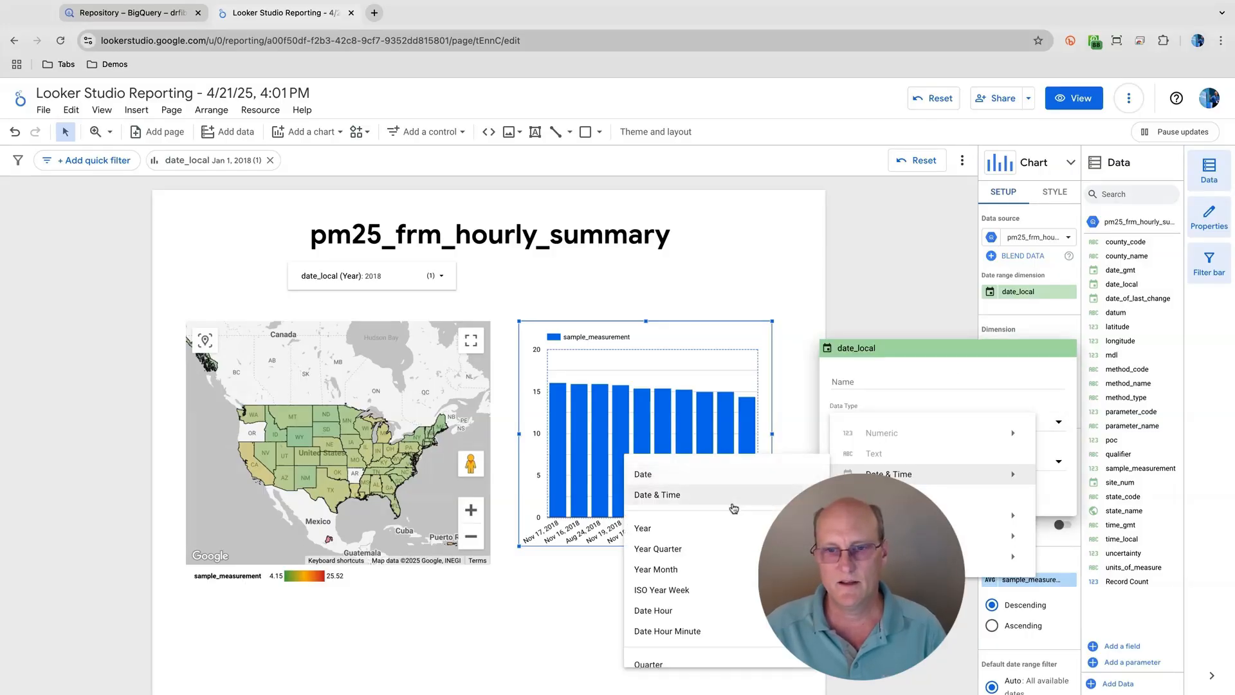
{"action": "scroll", "coordinate": [730, 554], "scroll_direction": "down", "scroll_amount": 2}
{"action": "left_click", "coordinate": [720, 555]}
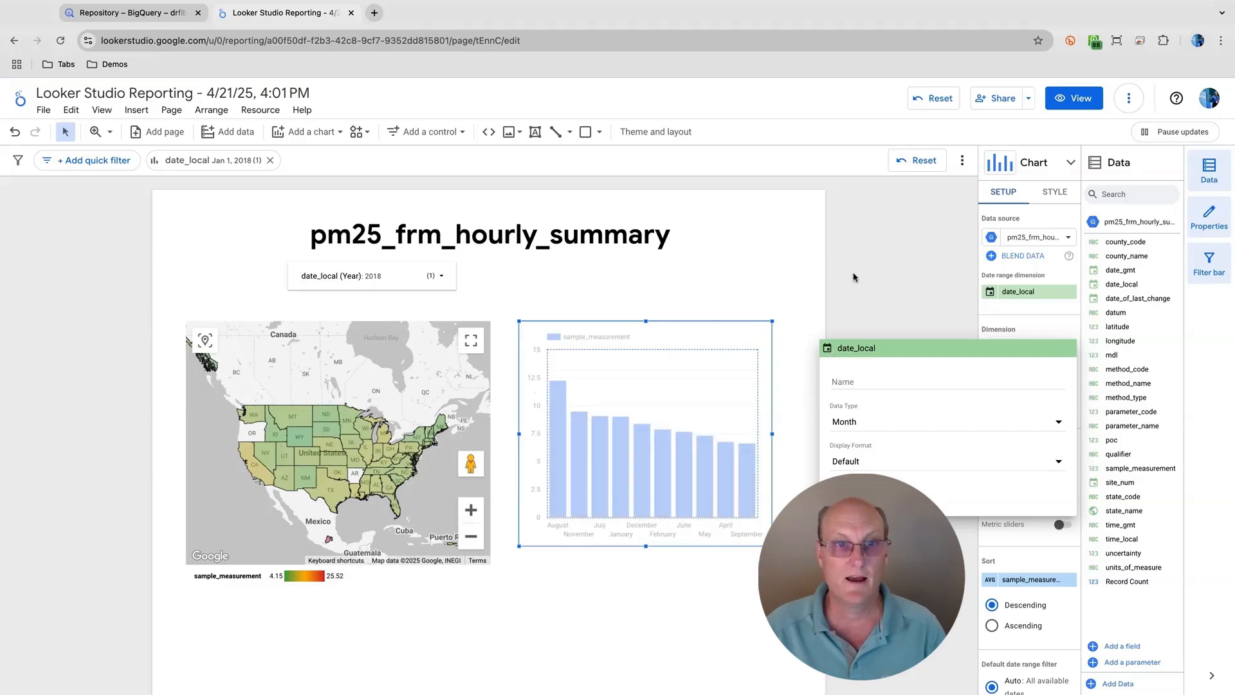
- Sort the column chart by date_local in ascending order
{"action": "left_click", "coordinate": [868, 321]}
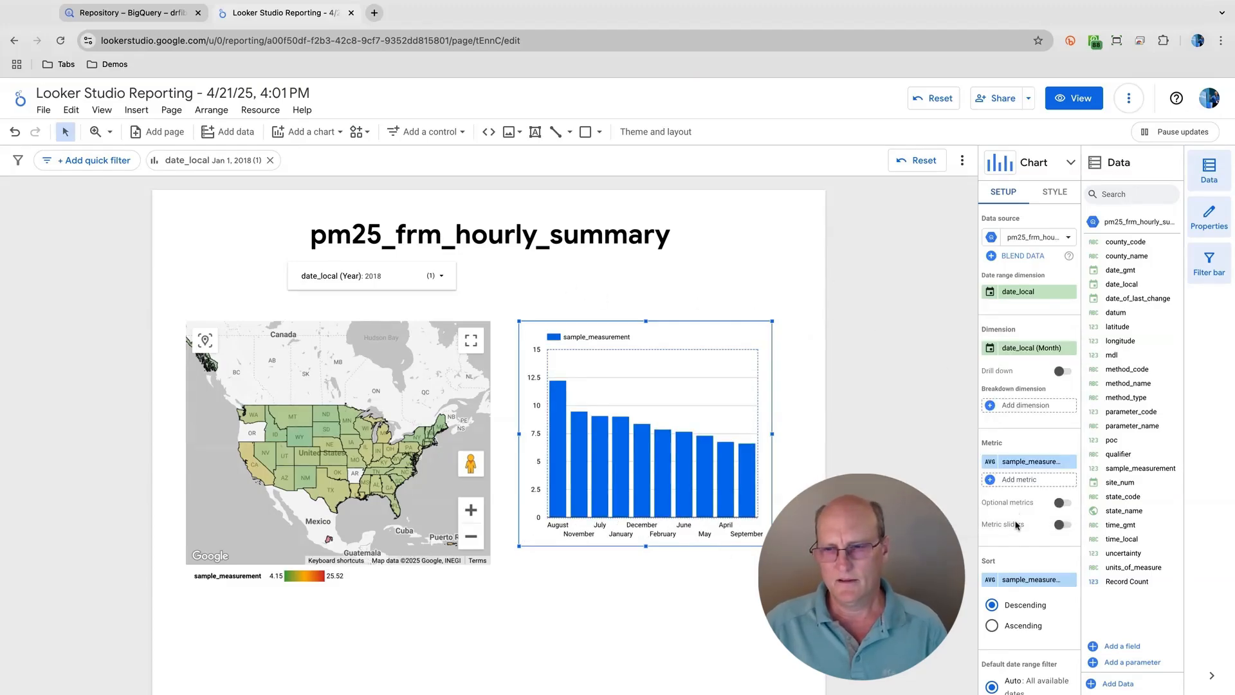
{"action": "left_click", "coordinate": [1023, 582]}
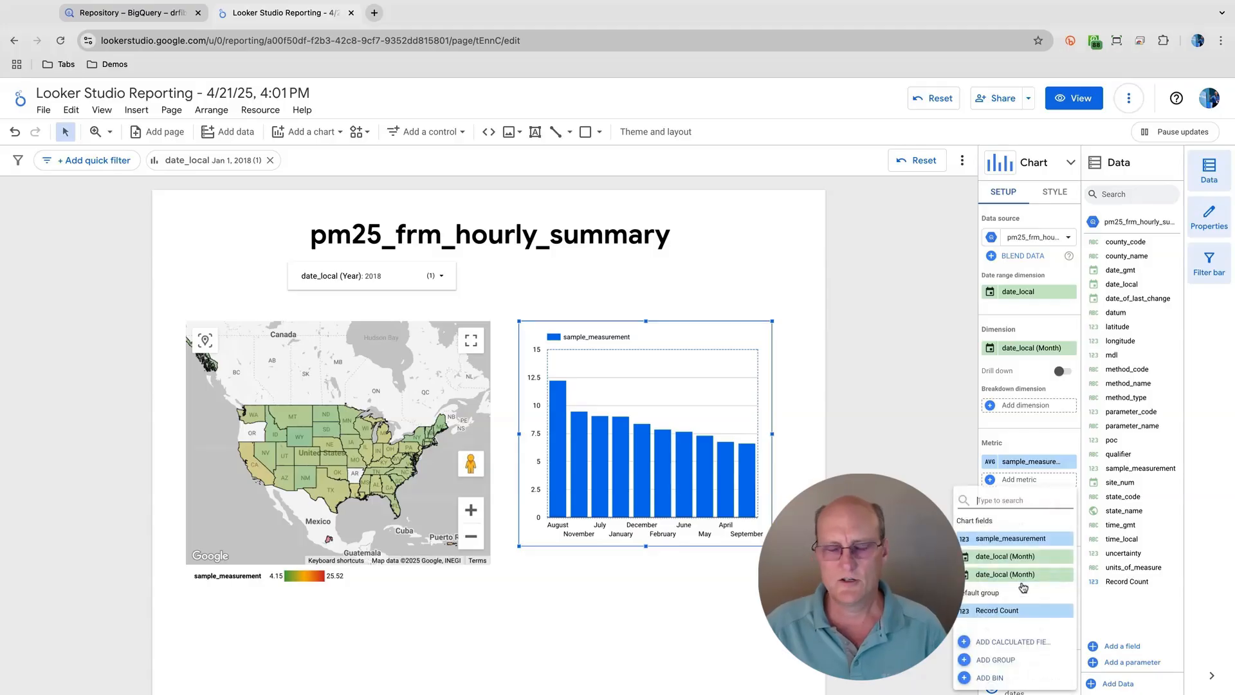
{"action": "left_click", "coordinate": [1022, 570]}
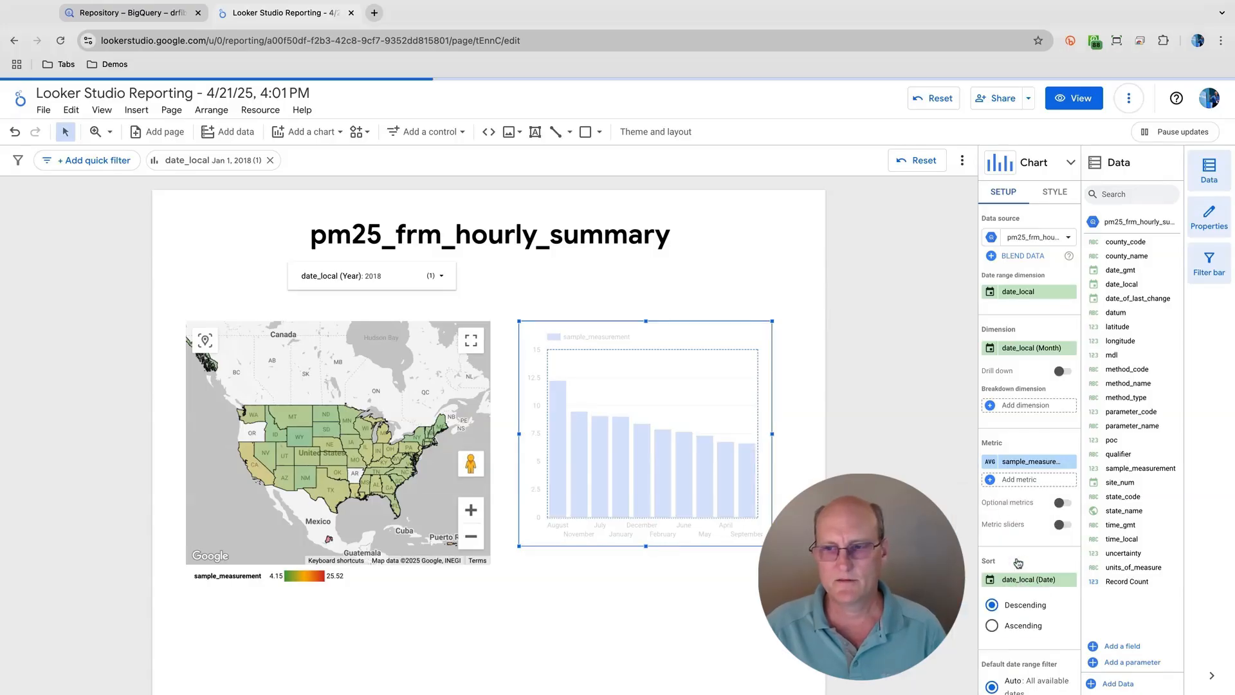
{"action": "left_click", "coordinate": [994, 626]}
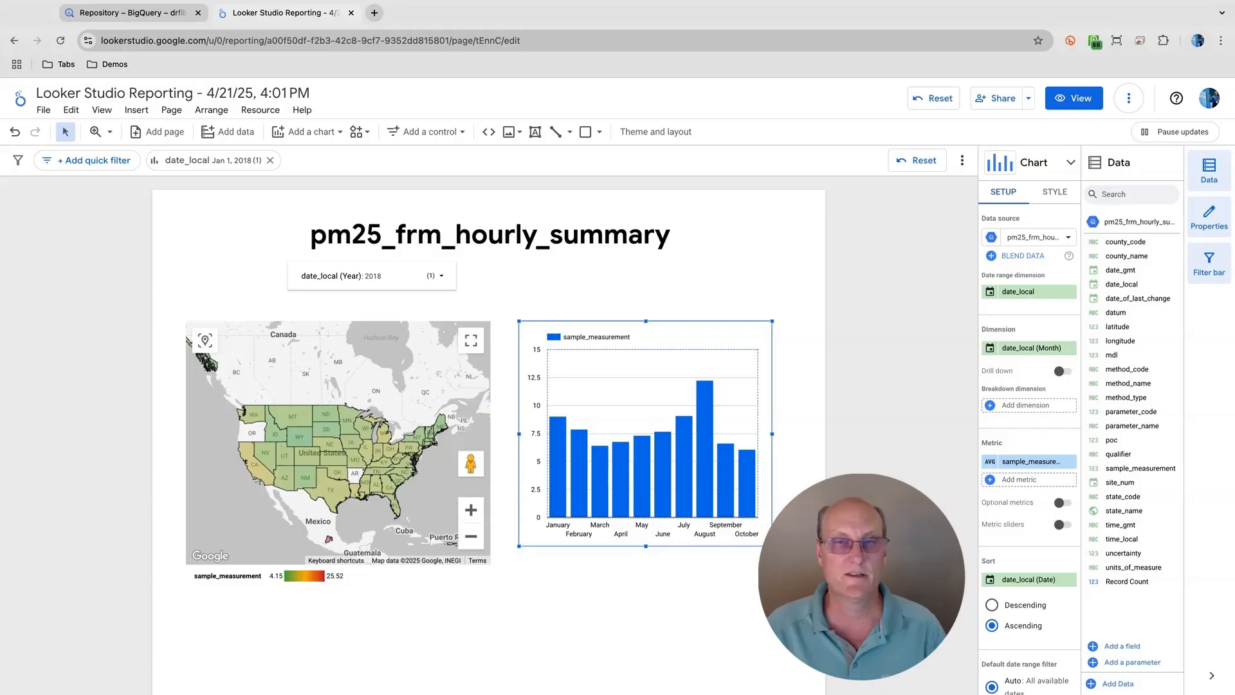
- Set the number of bars in the column chart to 12 so all months fit
{"action": "left_click", "coordinate": [1057, 200]}
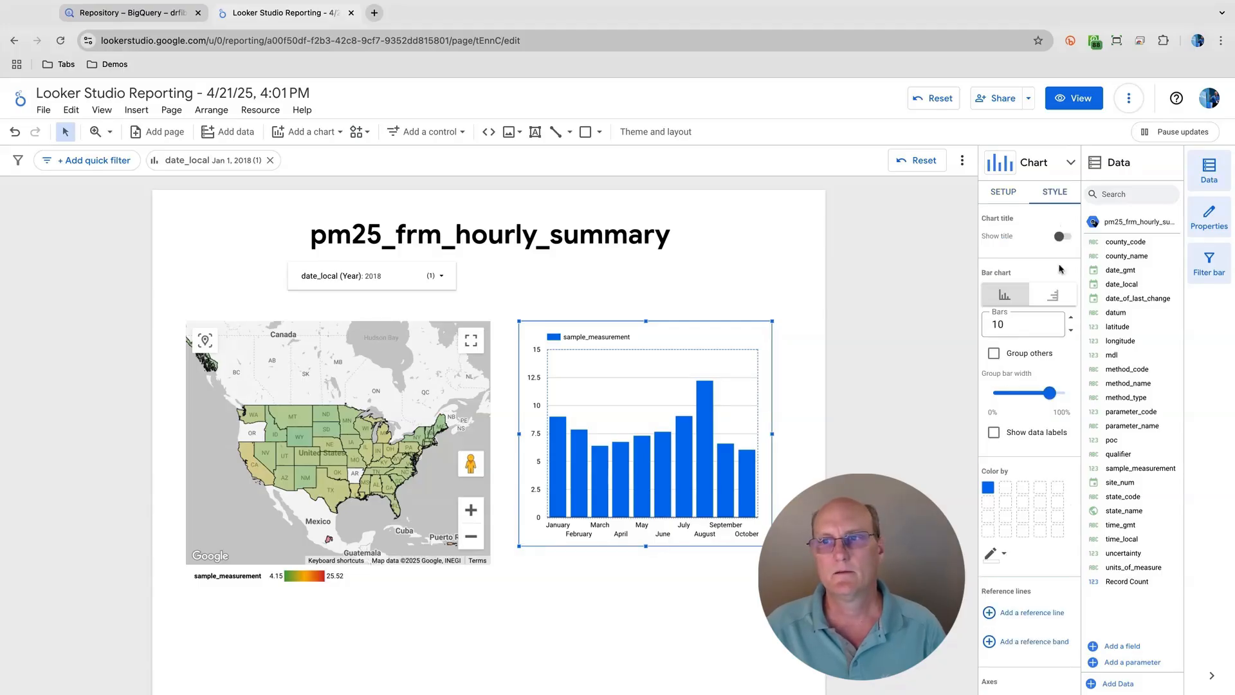
{"action": "left_click", "coordinate": [1071, 320]}
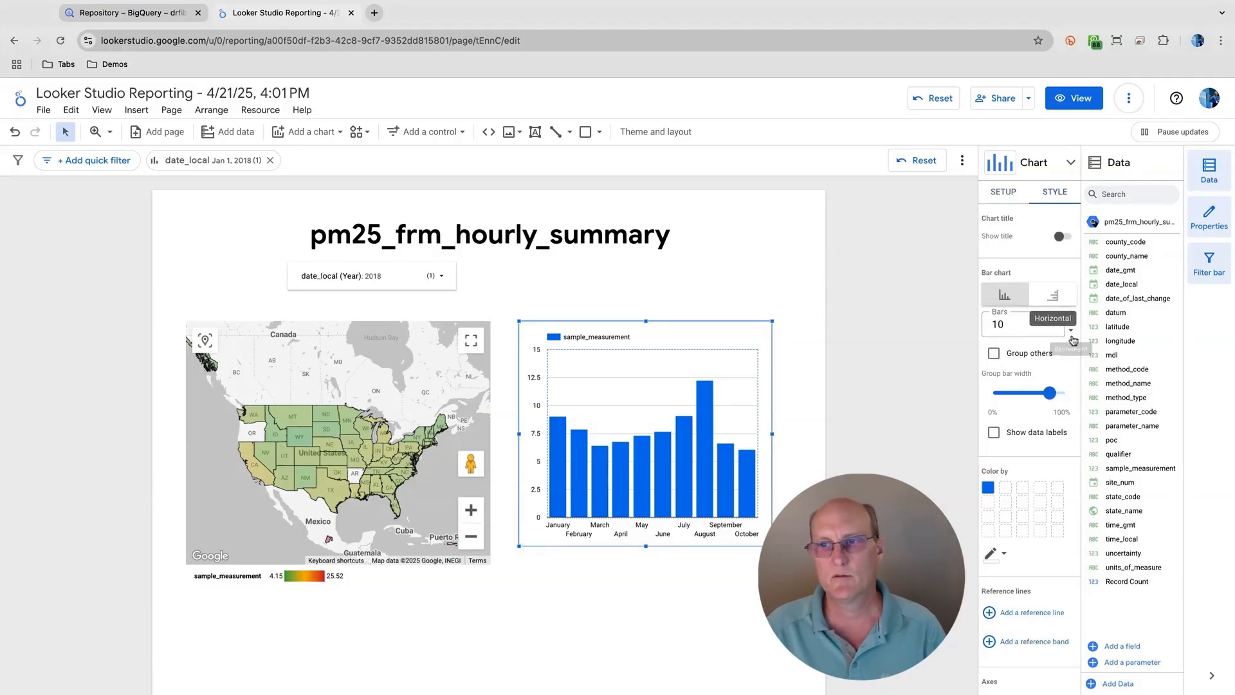
{"action": "left_click", "coordinate": [1071, 320]}
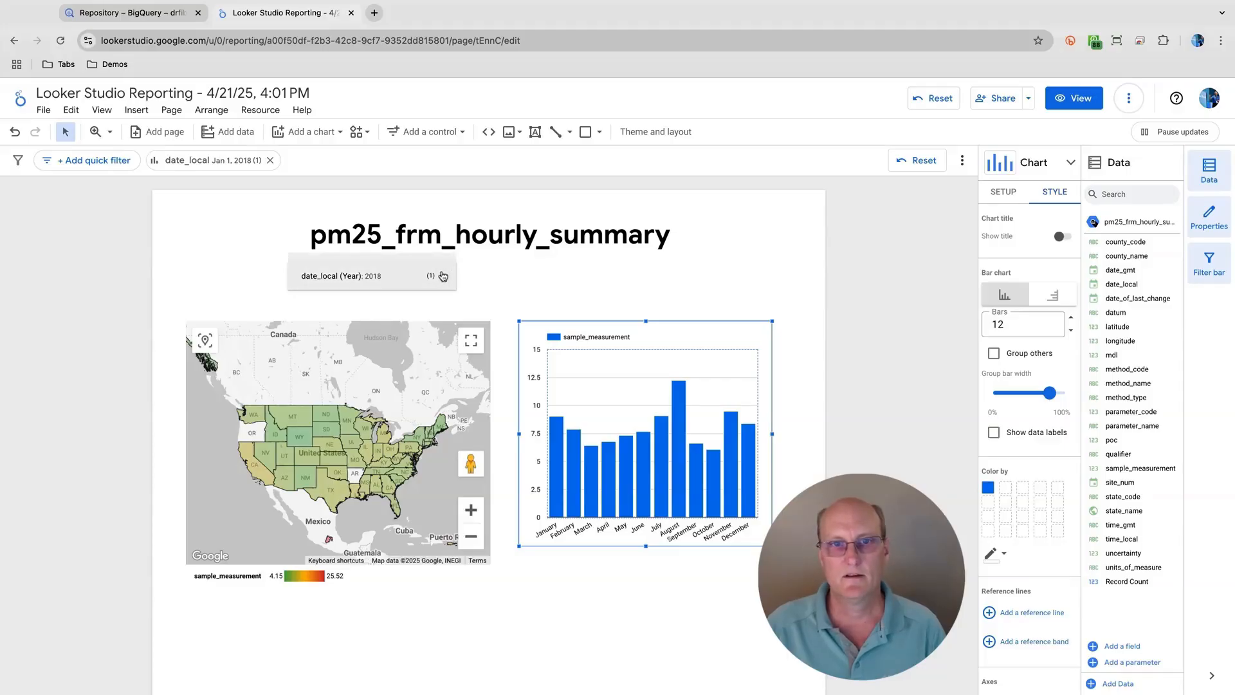
- Filter the report to only the year 2021 with the date_local (Year) control
{"action": "left_click", "coordinate": [392, 275]}
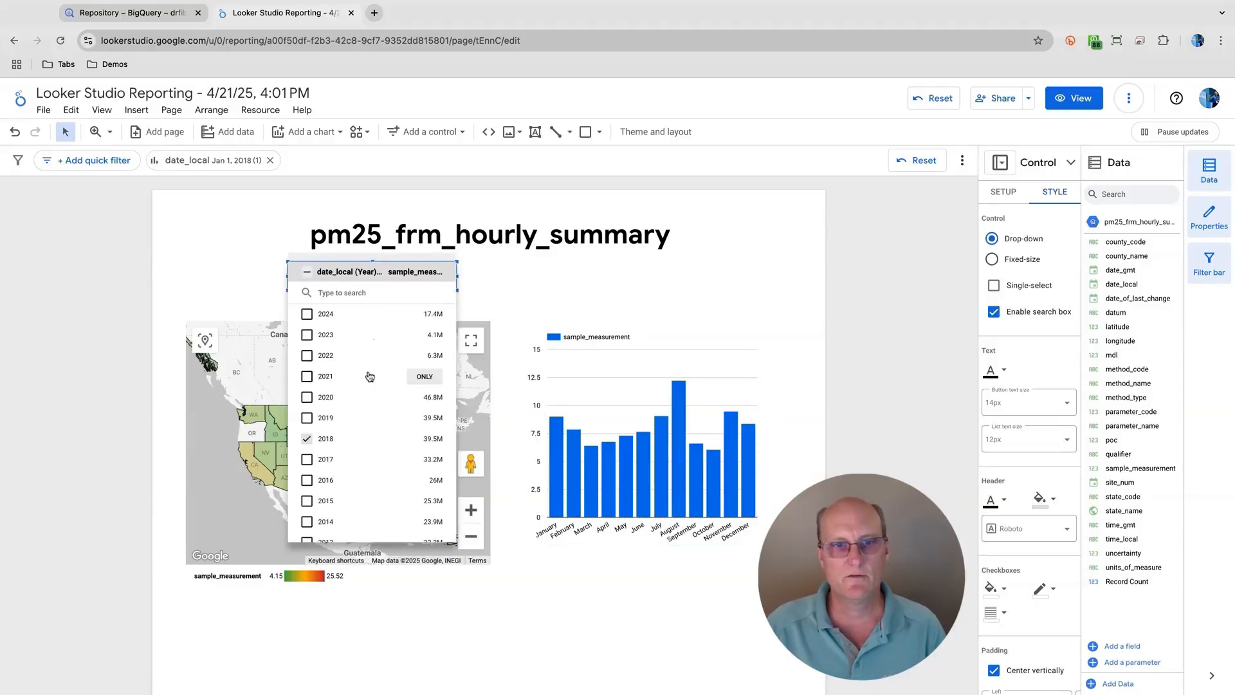
{"action": "left_click", "coordinate": [424, 377]}
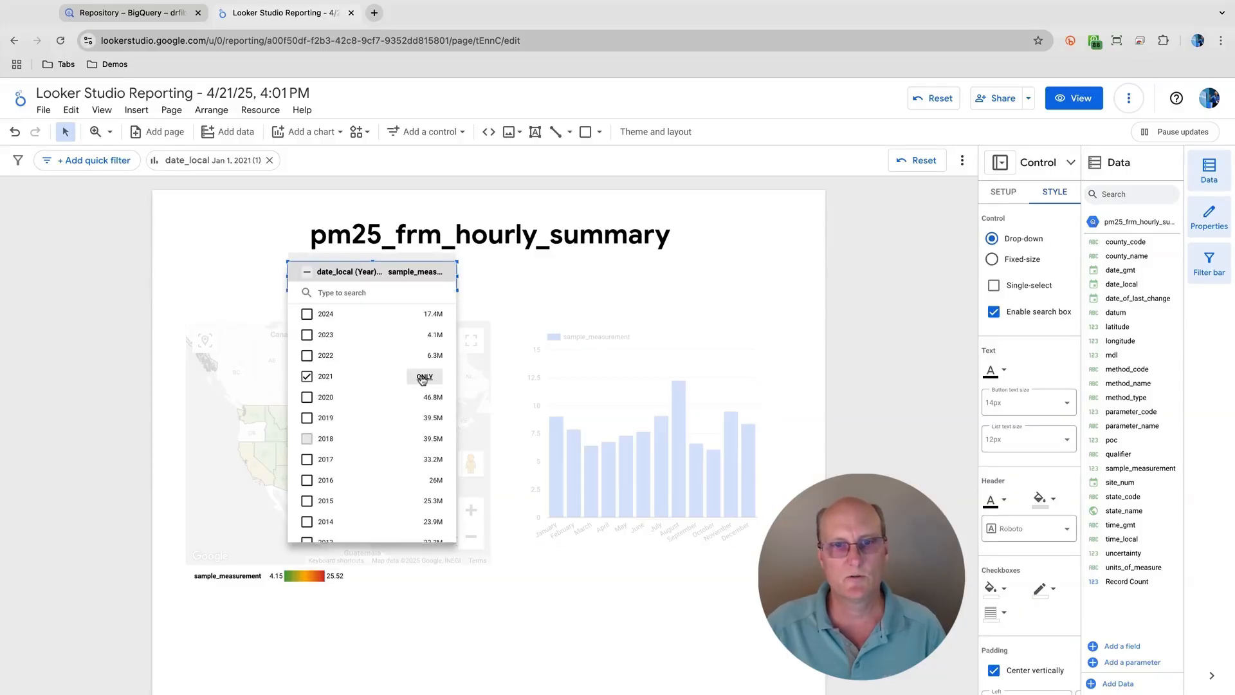
{"action": "left_click", "coordinate": [500, 301]}
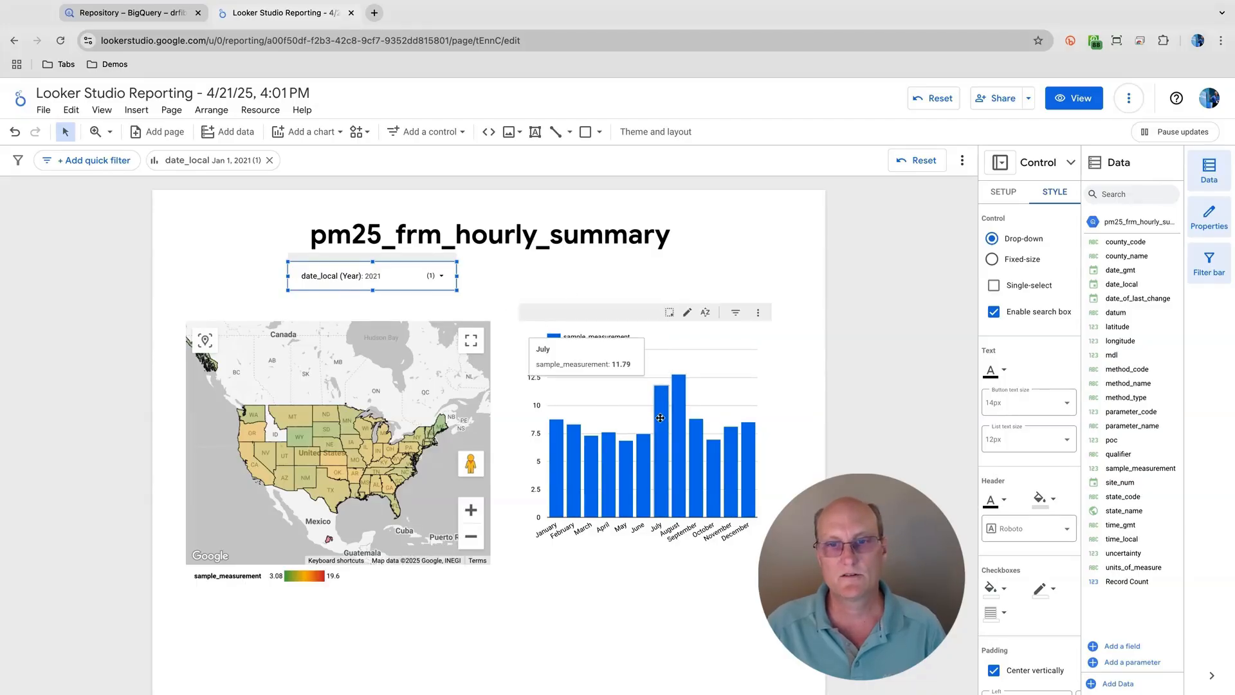
- Cross-filter the report to Colorado from the map and inspect the column chart's monthly values
{"action": "mouse_move", "coordinate": [655, 419]}
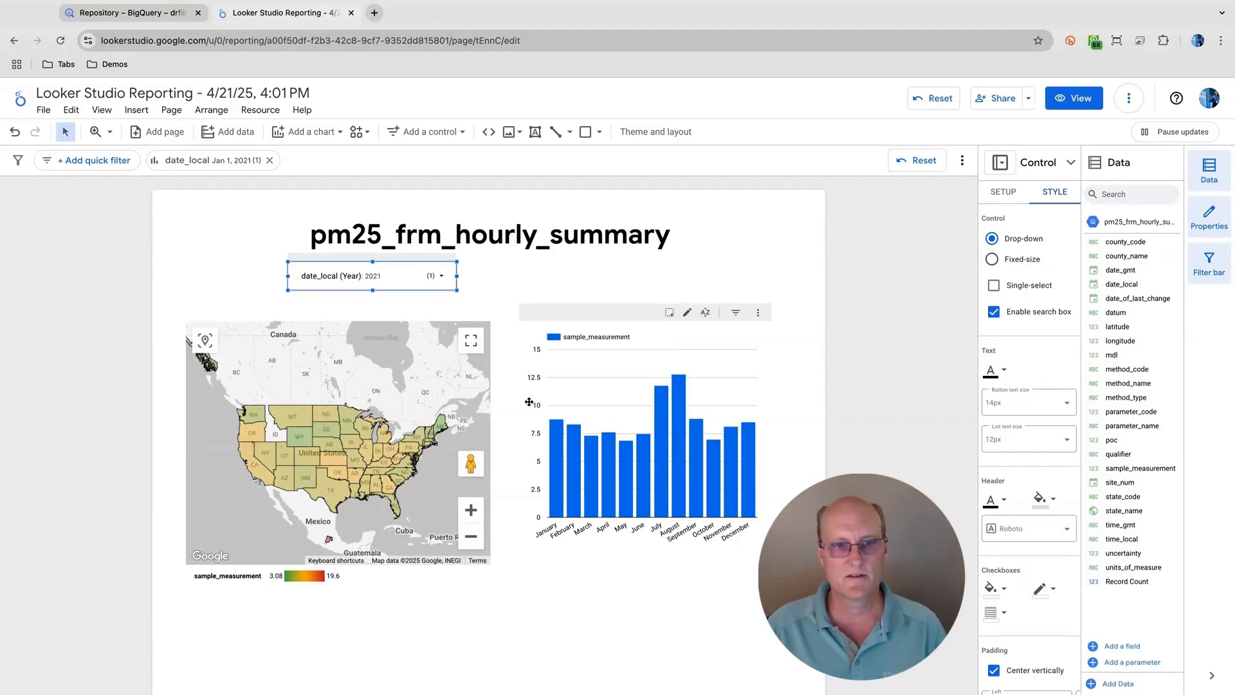
{"action": "mouse_move", "coordinate": [339, 445]}
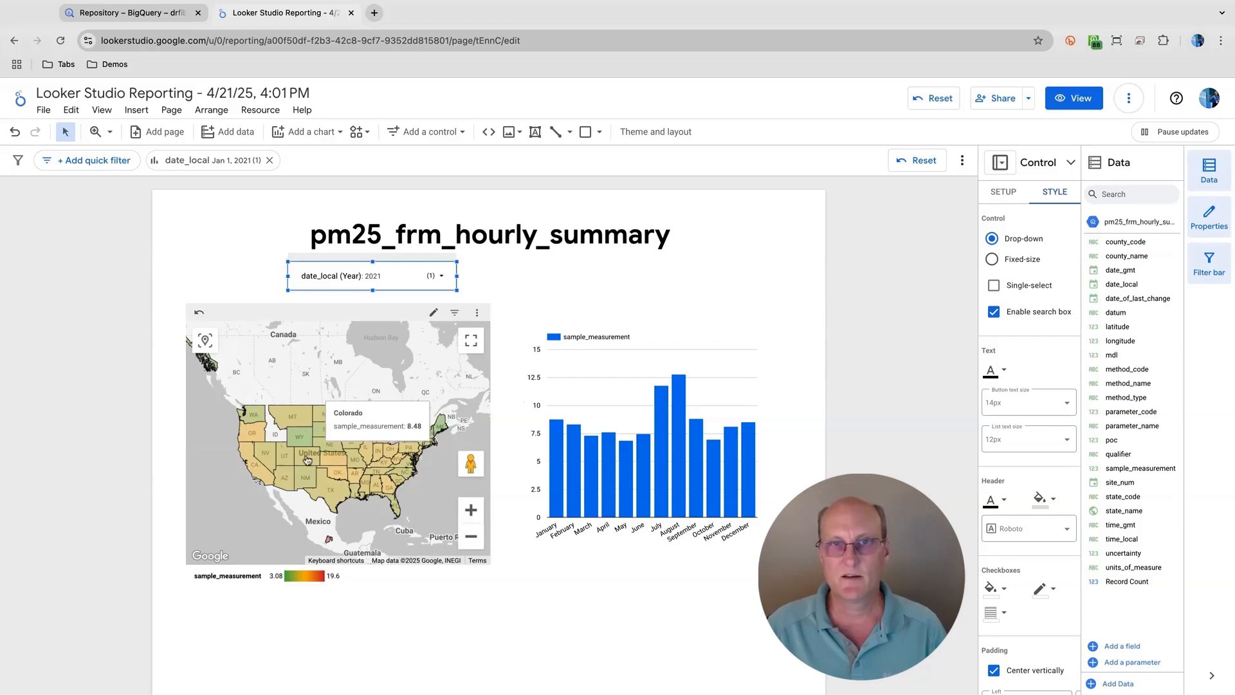
{"action": "left_click", "coordinate": [307, 459]}
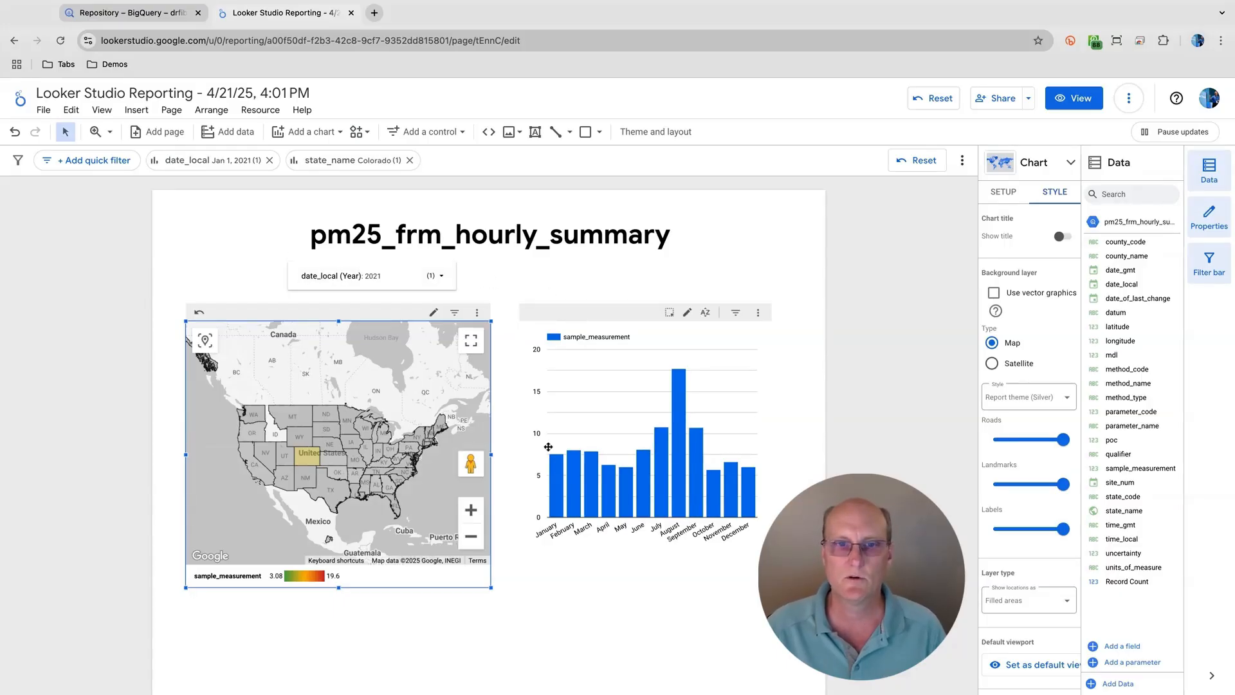
{"action": "mouse_move", "coordinate": [621, 470]}
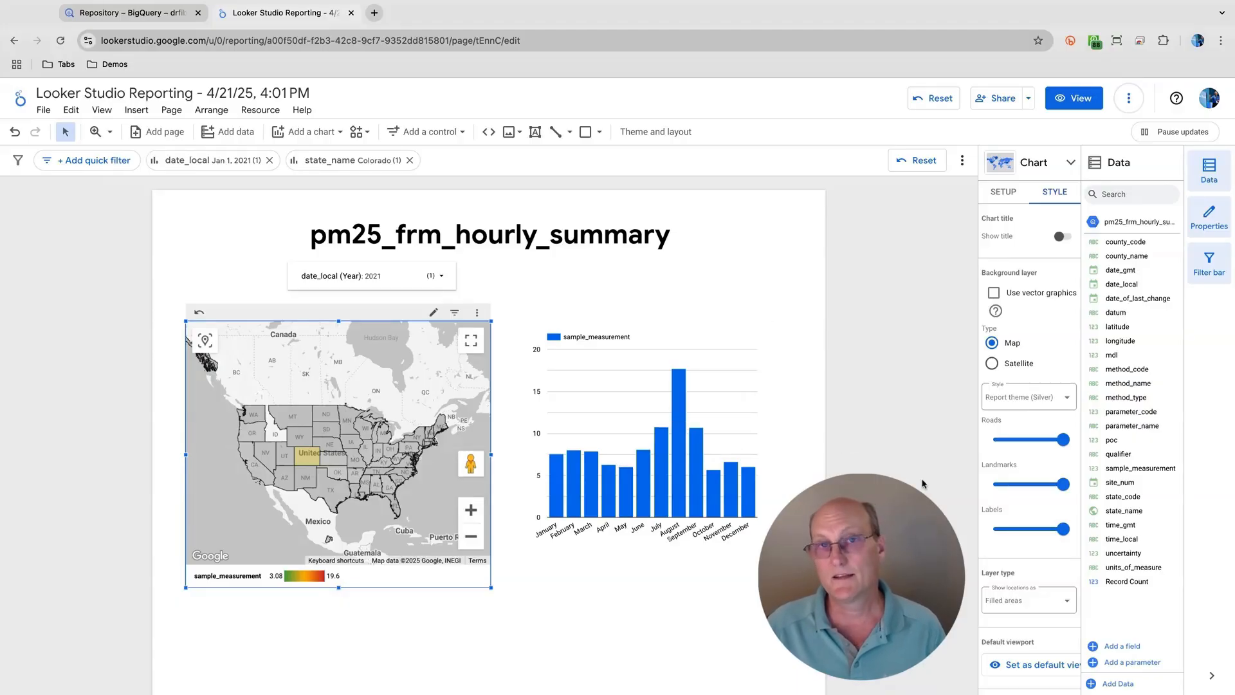
- Look through the map's style and setup options, including cross filtering, and deselect the map
{"action": "scroll", "coordinate": [1015, 517], "scroll_direction": "down", "scroll_amount": 10}
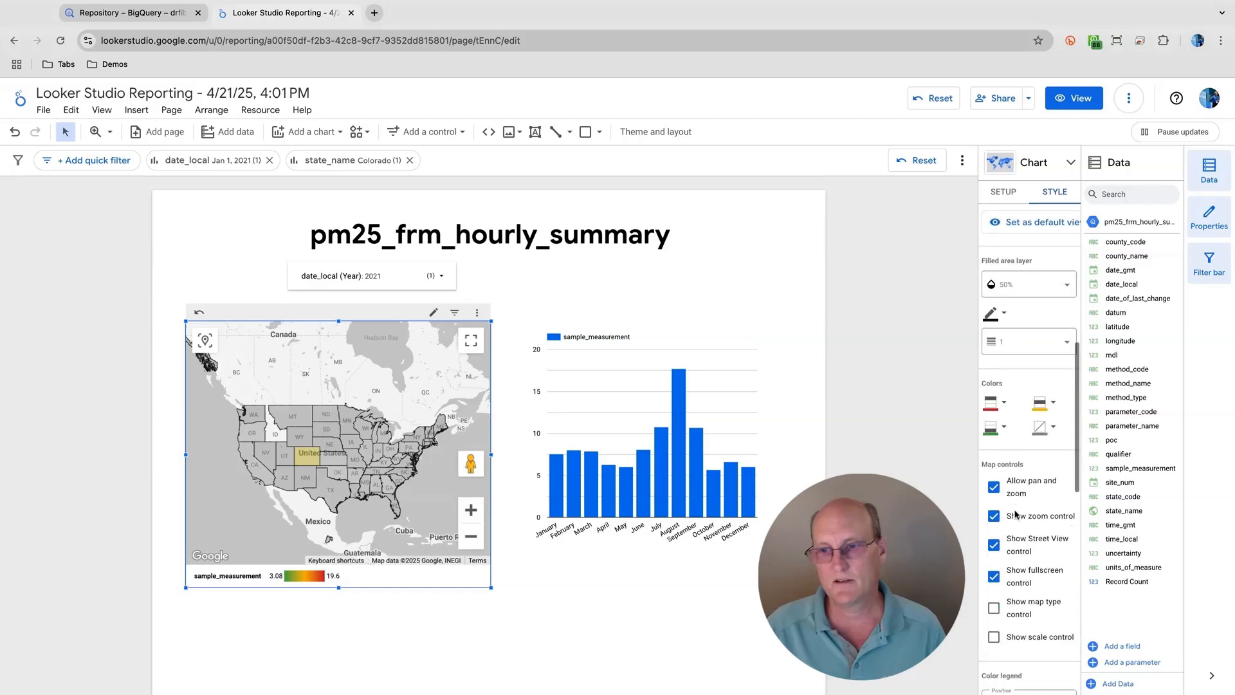
{"action": "scroll", "coordinate": [1015, 517], "scroll_direction": "down", "scroll_amount": 3}
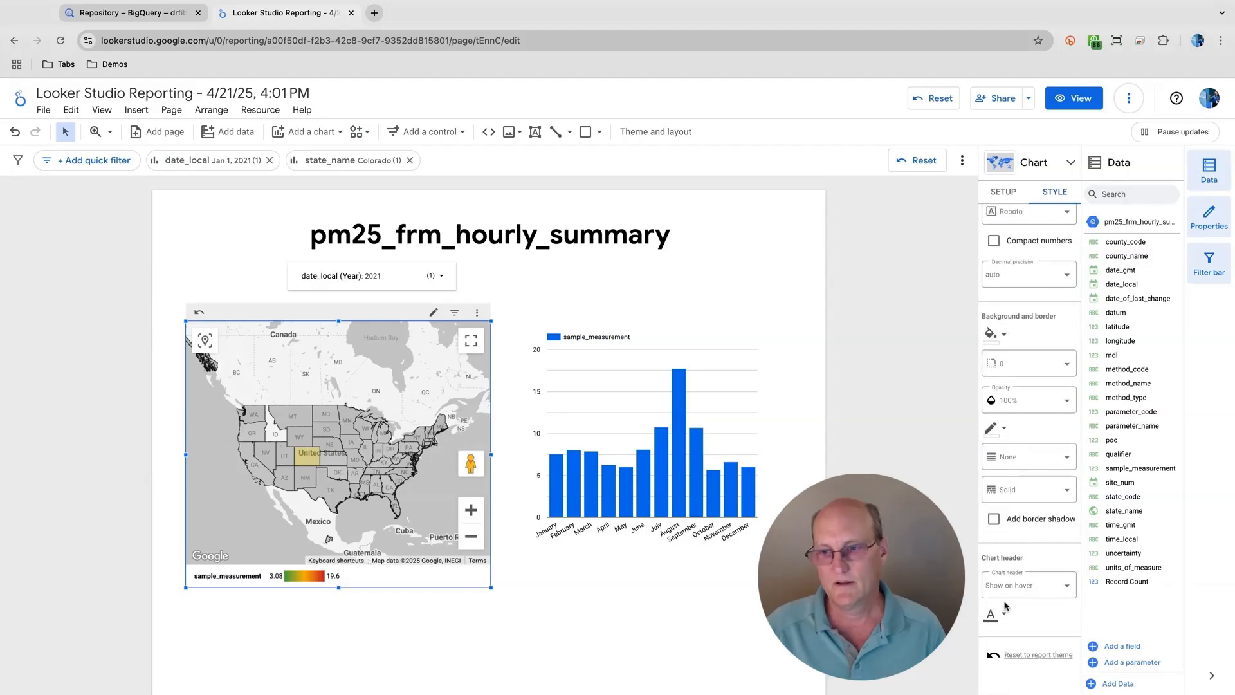
{"action": "scroll", "coordinate": [1009, 545], "scroll_direction": "up", "scroll_amount": 5}
{"action": "left_click", "coordinate": [1004, 192]}
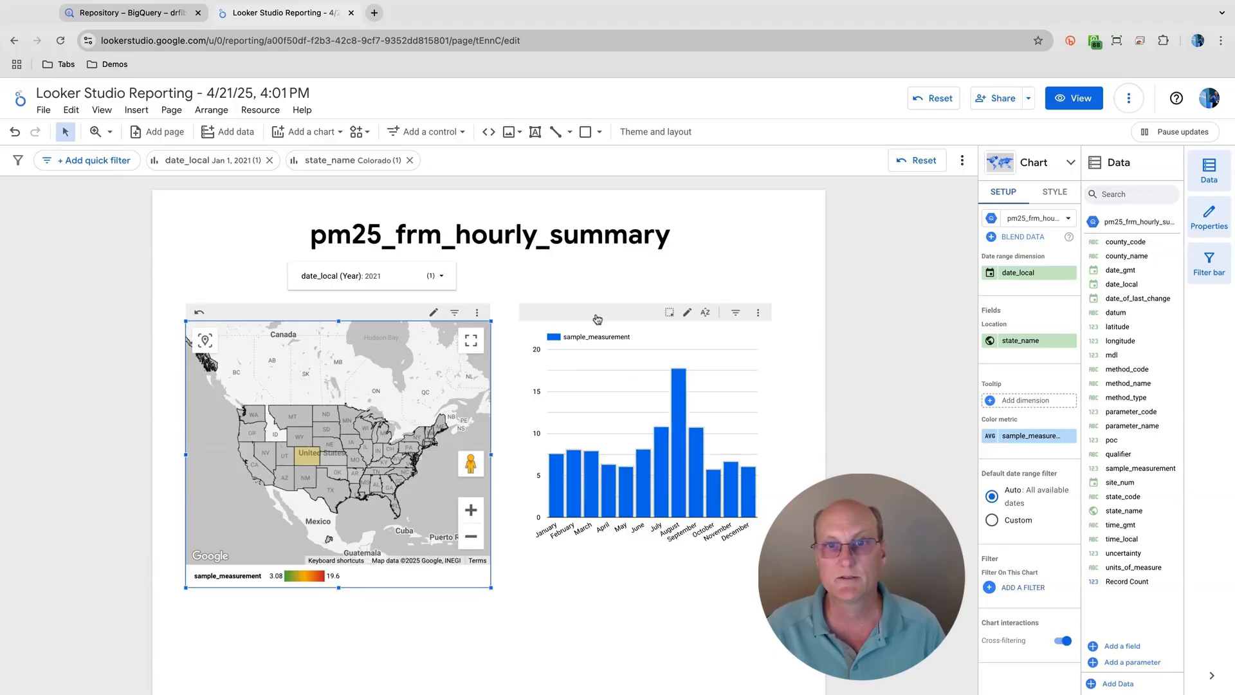
{"action": "left_click", "coordinate": [584, 282]}
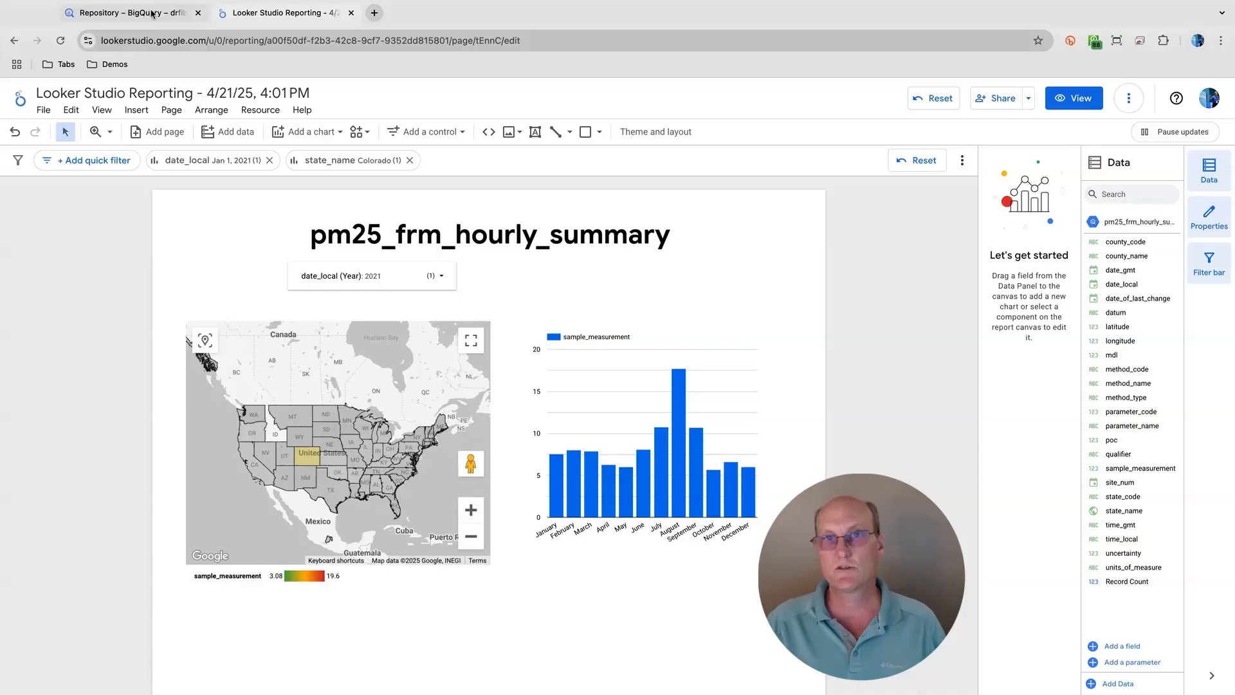
- Switch to BigQuery to examine the details of the pm25_frm_hourly_summary table, and return to the Looker Studio report
{"action": "left_click", "coordinate": [129, 13]}
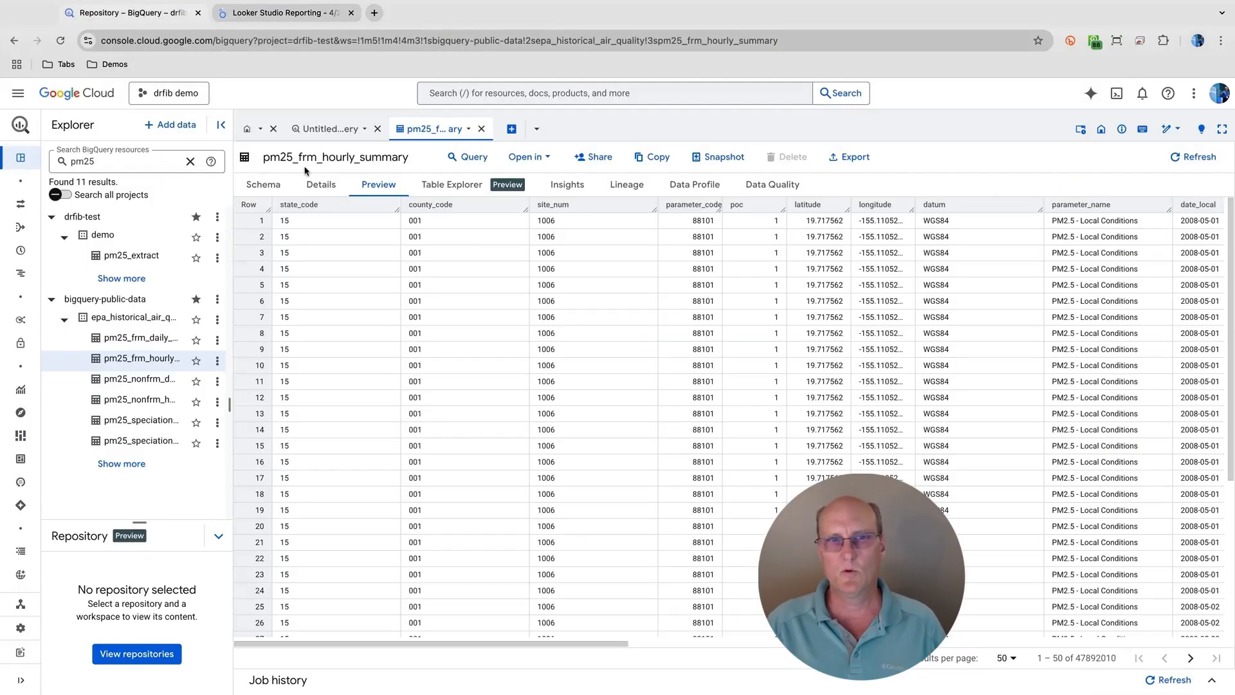
{"action": "left_click", "coordinate": [319, 186]}
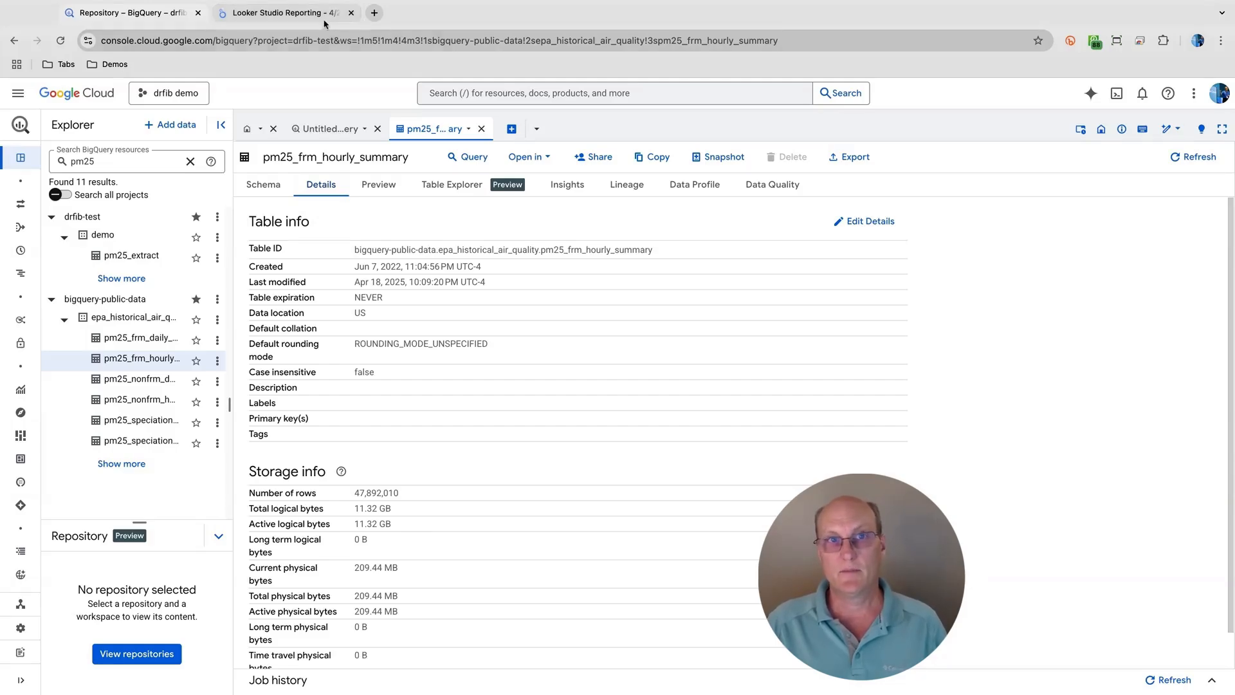
{"action": "left_click", "coordinate": [305, 14]}
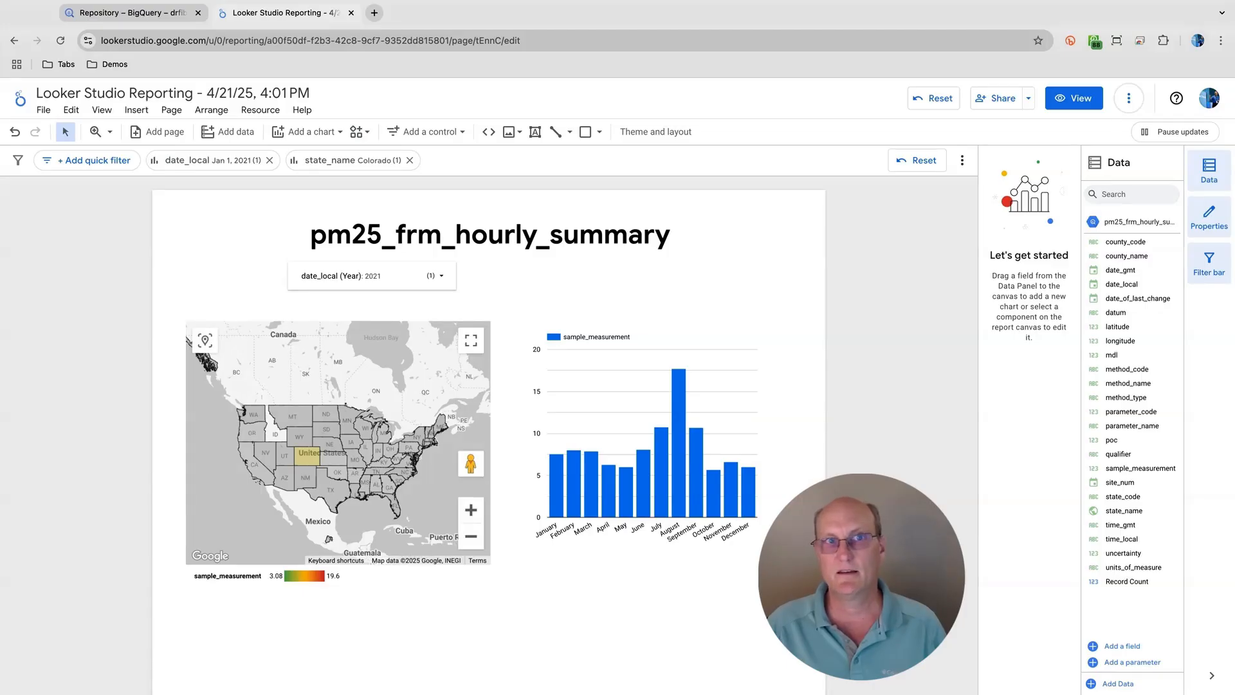
- Switch to BigQuery, start a new query on pm25_frm_hourly_summary, and place the table's schema in a split view beside the query editor
{"action": "left_click", "coordinate": [159, 13]}
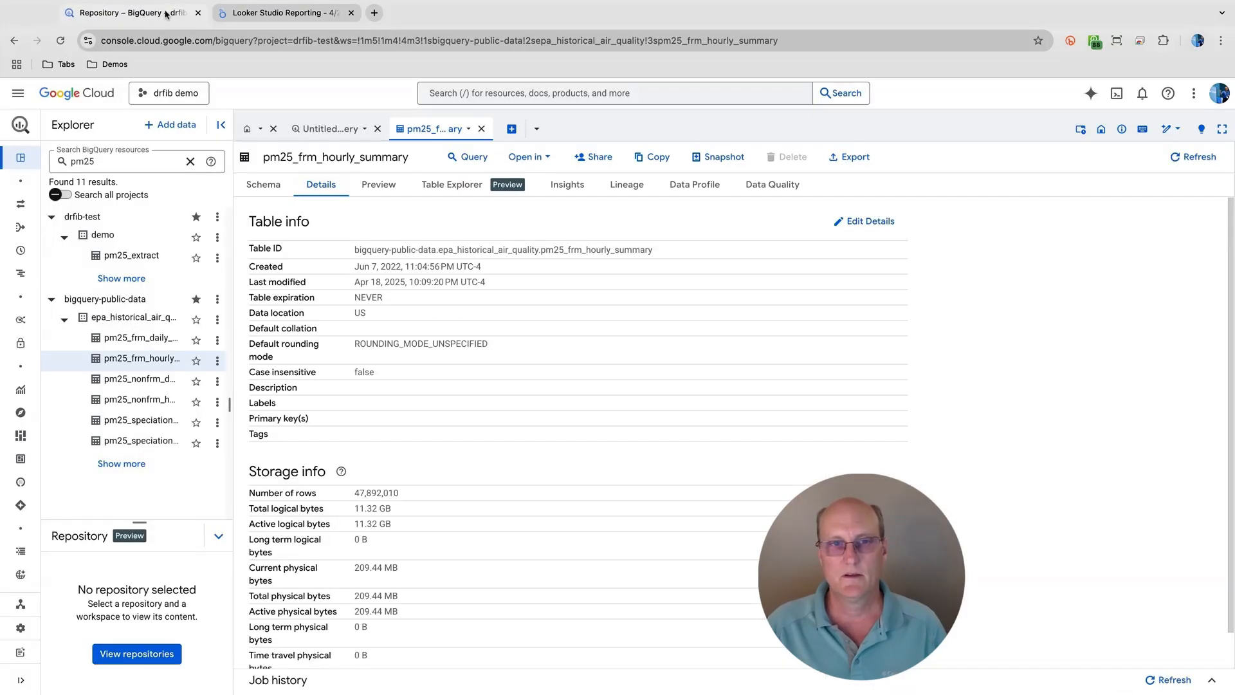
{"action": "left_click", "coordinate": [483, 158]}
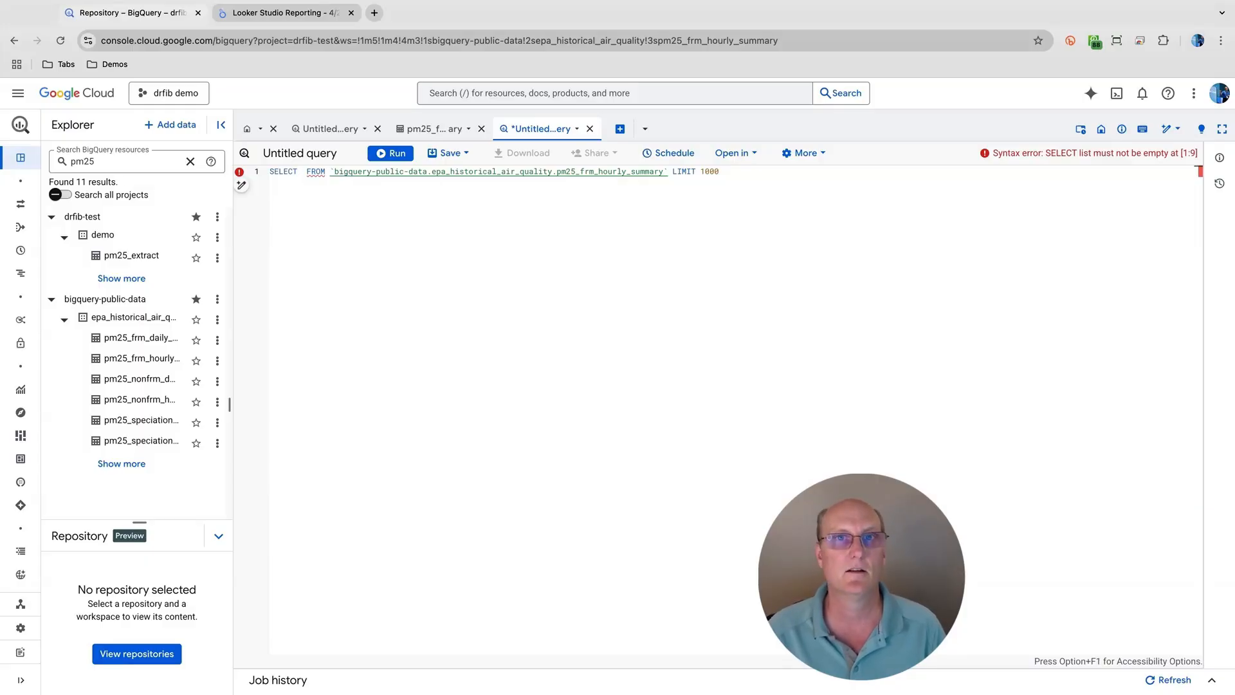
{"action": "left_click", "coordinate": [493, 171], "text": "super"}
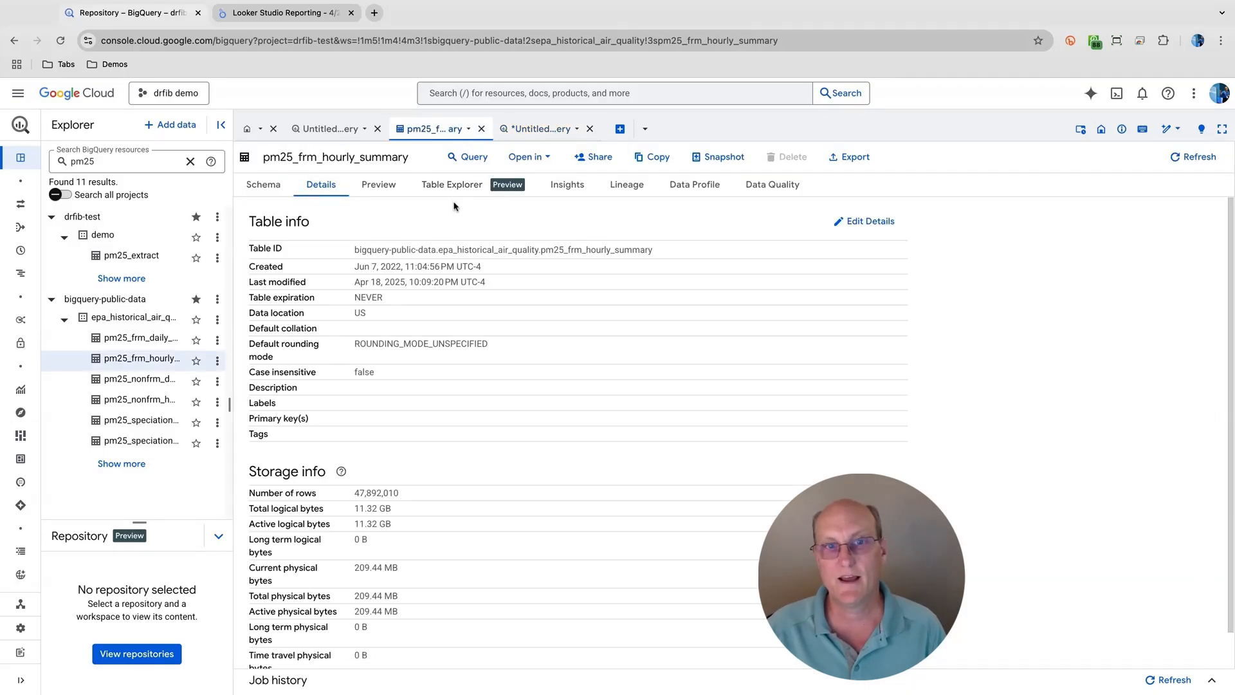
{"action": "left_click", "coordinate": [263, 188]}
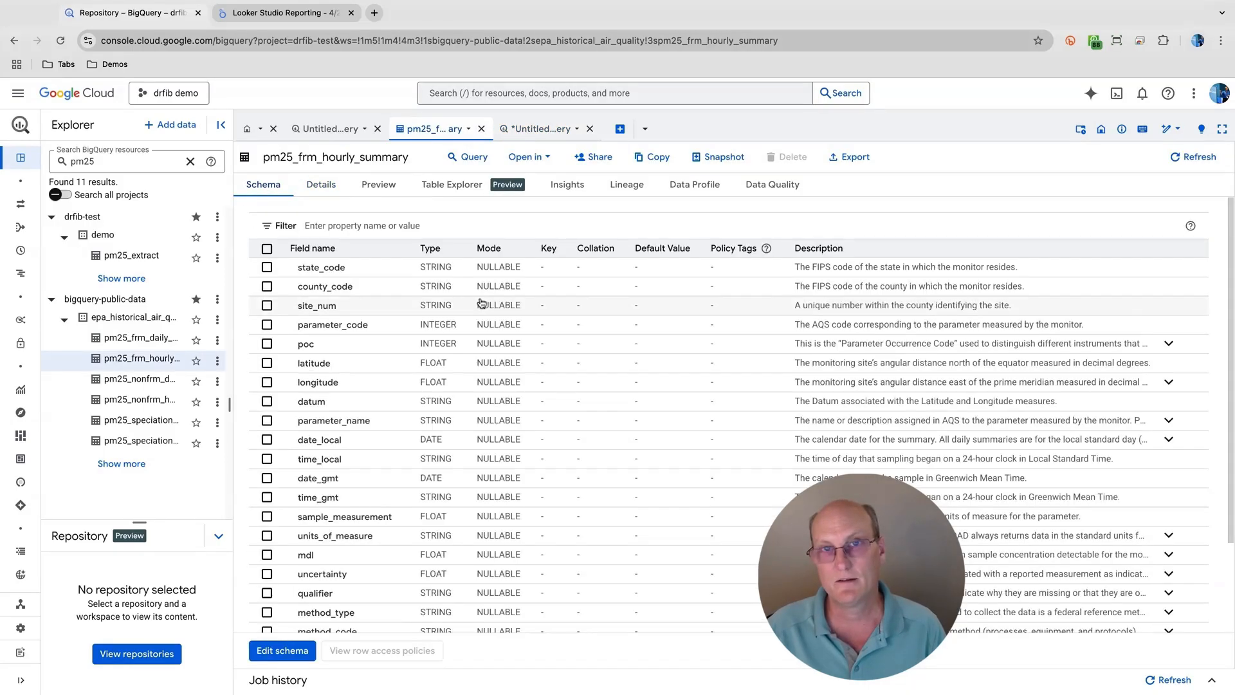
{"action": "left_click", "coordinate": [468, 131]}
{"action": "left_click", "coordinate": [501, 171]}
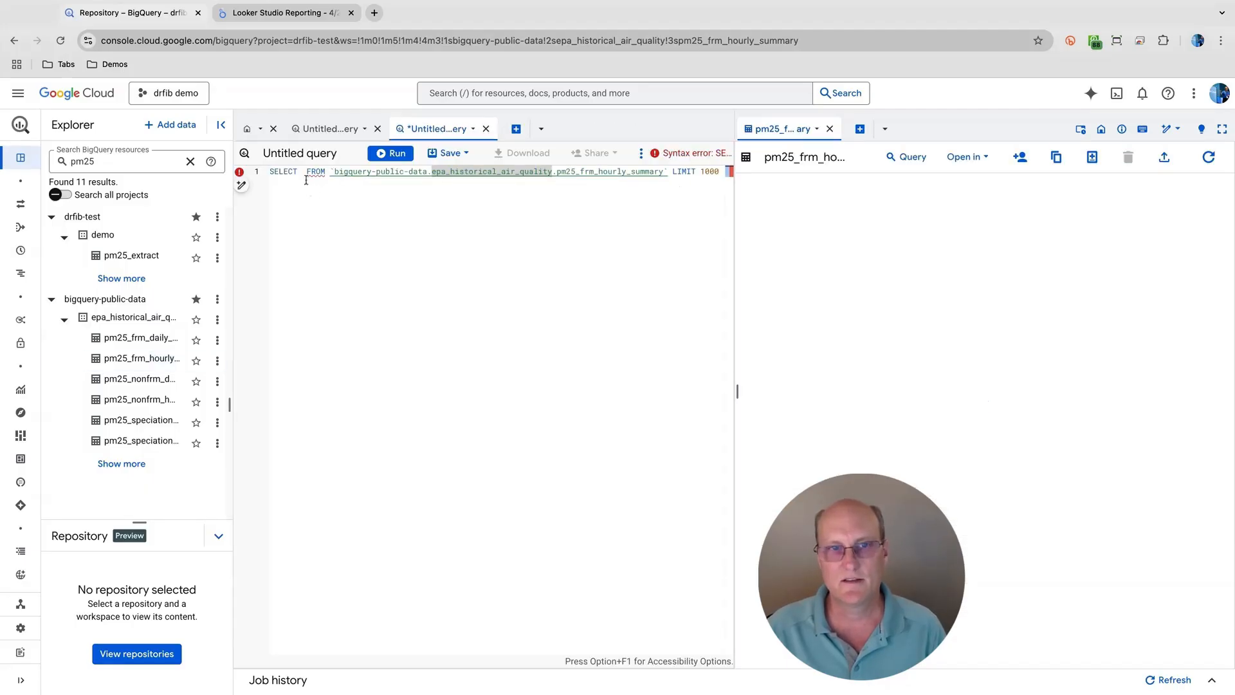
- Add the schema fields date_local, sample_measurement and state_name to the query's SELECT list
{"action": "left_click", "coordinate": [389, 275]}
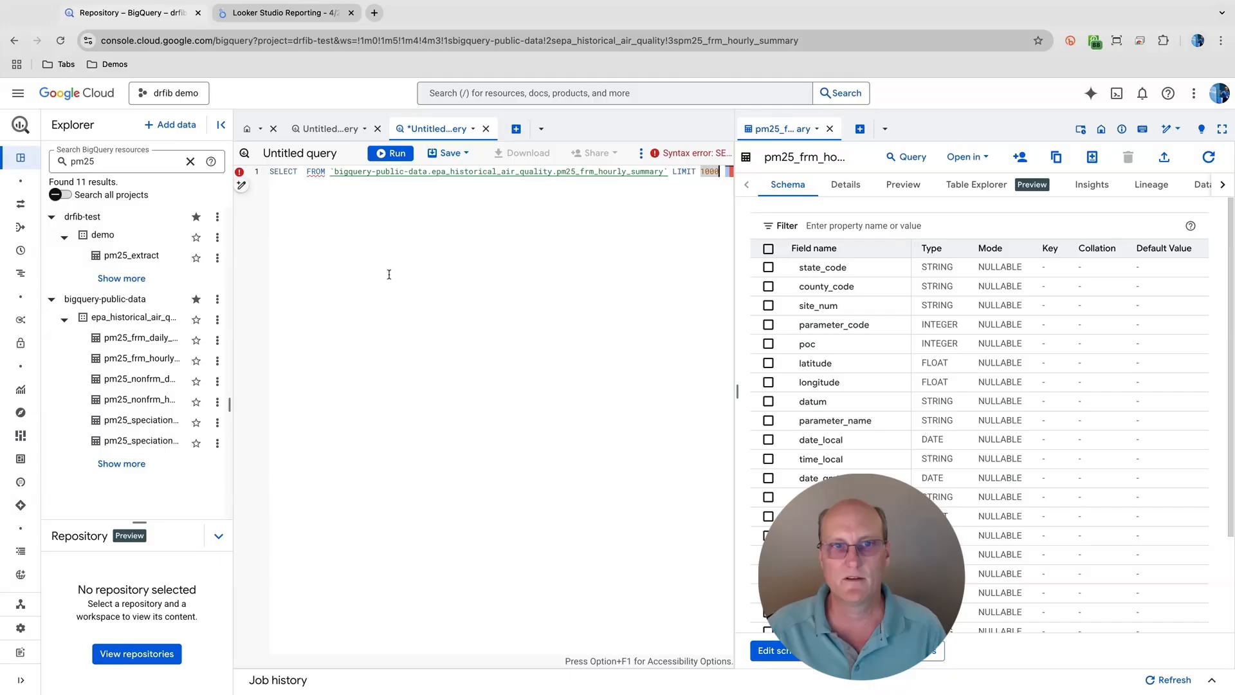
{"action": "left_click", "coordinate": [302, 172]}
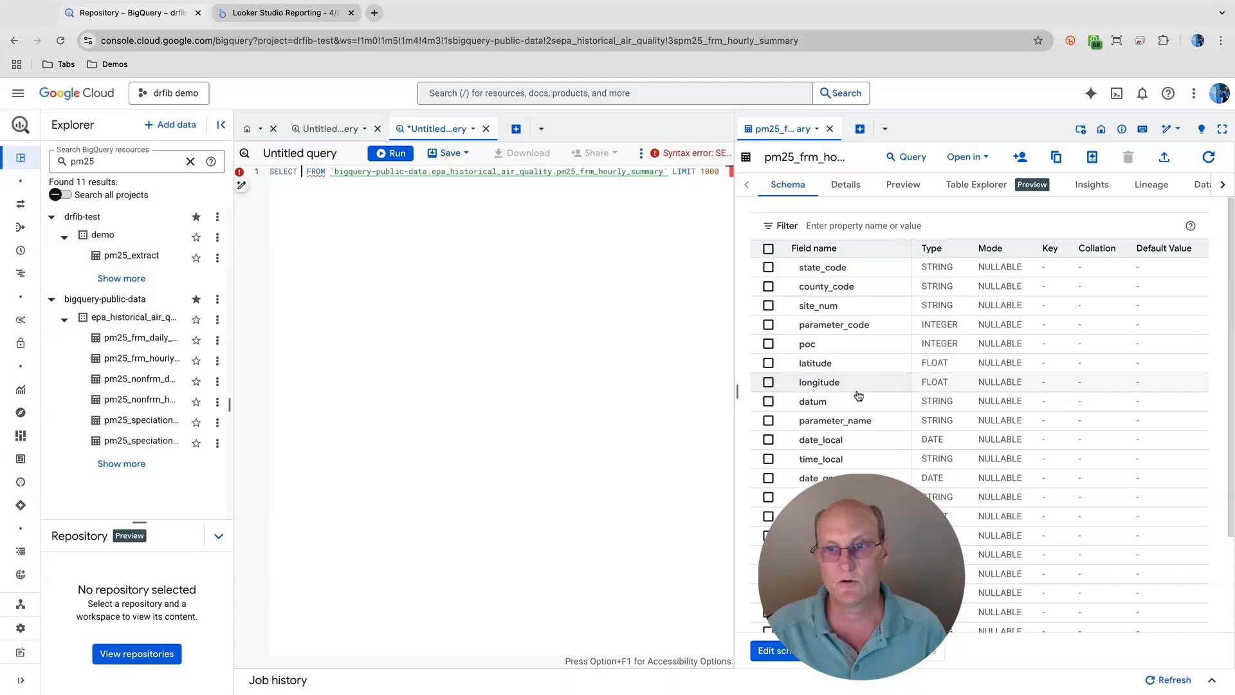
{"action": "left_click", "coordinate": [830, 439]}
{"action": "scroll", "coordinate": [841, 443], "scroll_direction": "down", "scroll_amount": 2}
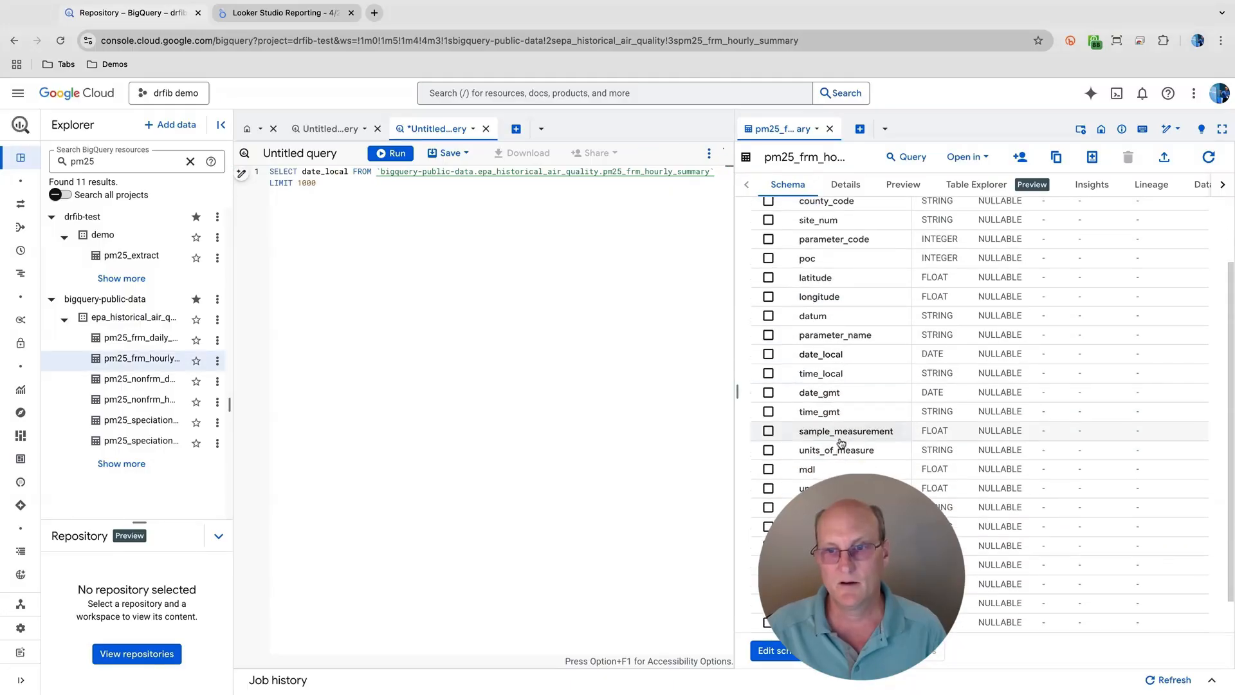
{"action": "left_click", "coordinate": [840, 440]}
{"action": "scroll", "coordinate": [840, 442], "scroll_direction": "down", "scroll_amount": 2}
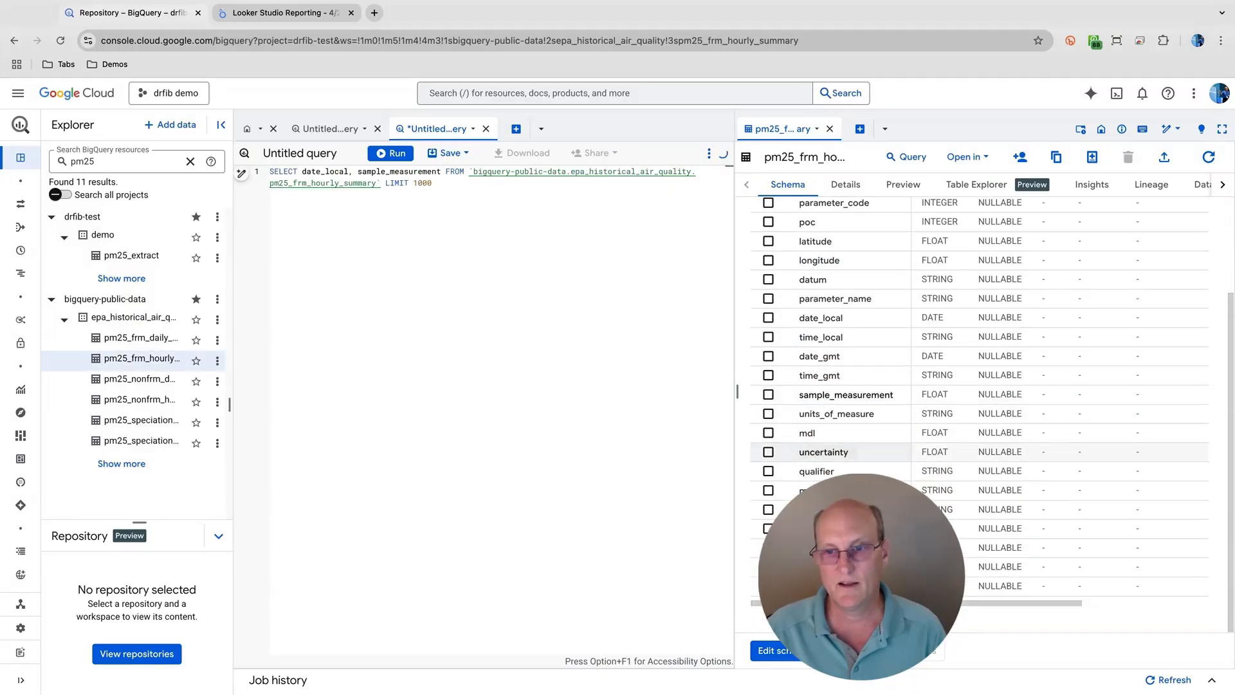
{"action": "left_click", "coordinate": [836, 547]}
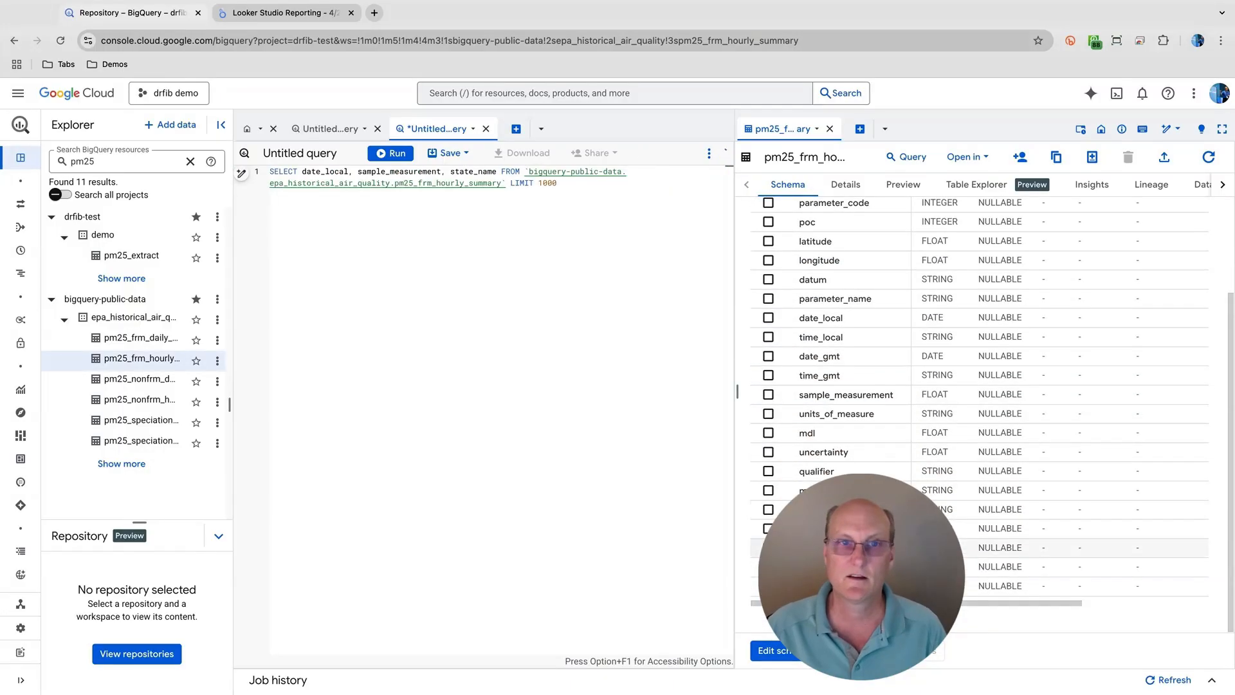
- Format the query onto separate lines and remove its LIMIT 1000 clause
{"action": "left_click", "coordinate": [503, 201]}
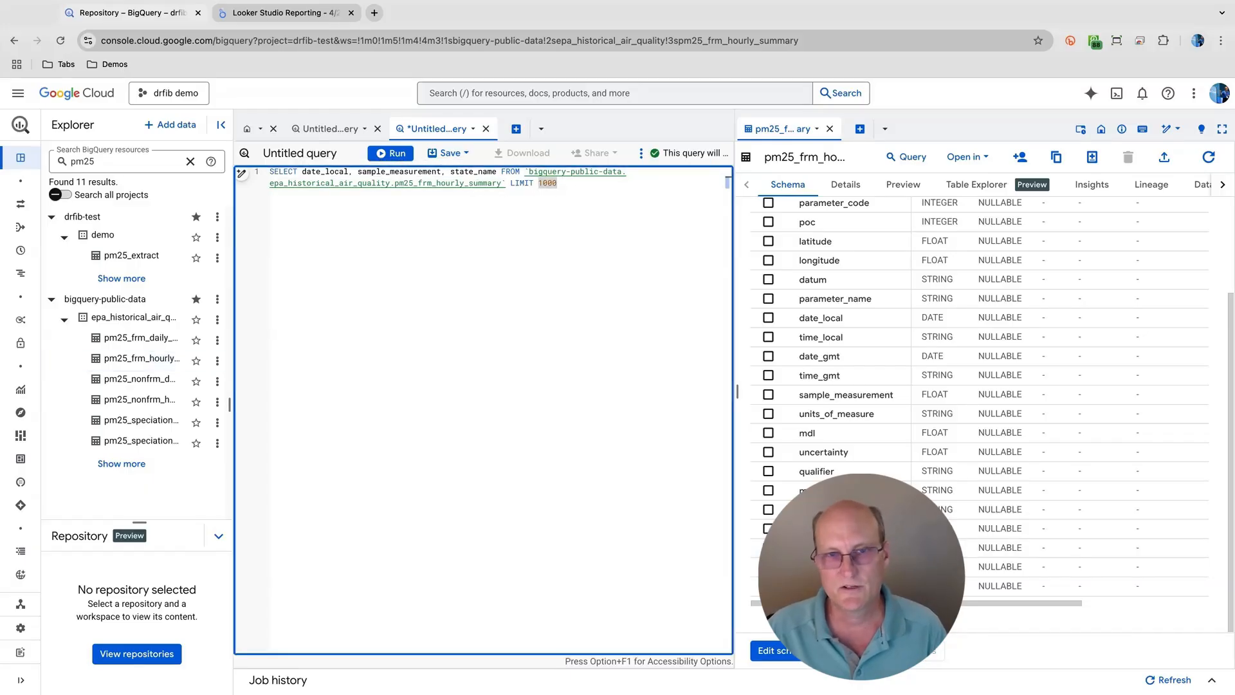
{"action": "key", "text": "super+shift+f"}
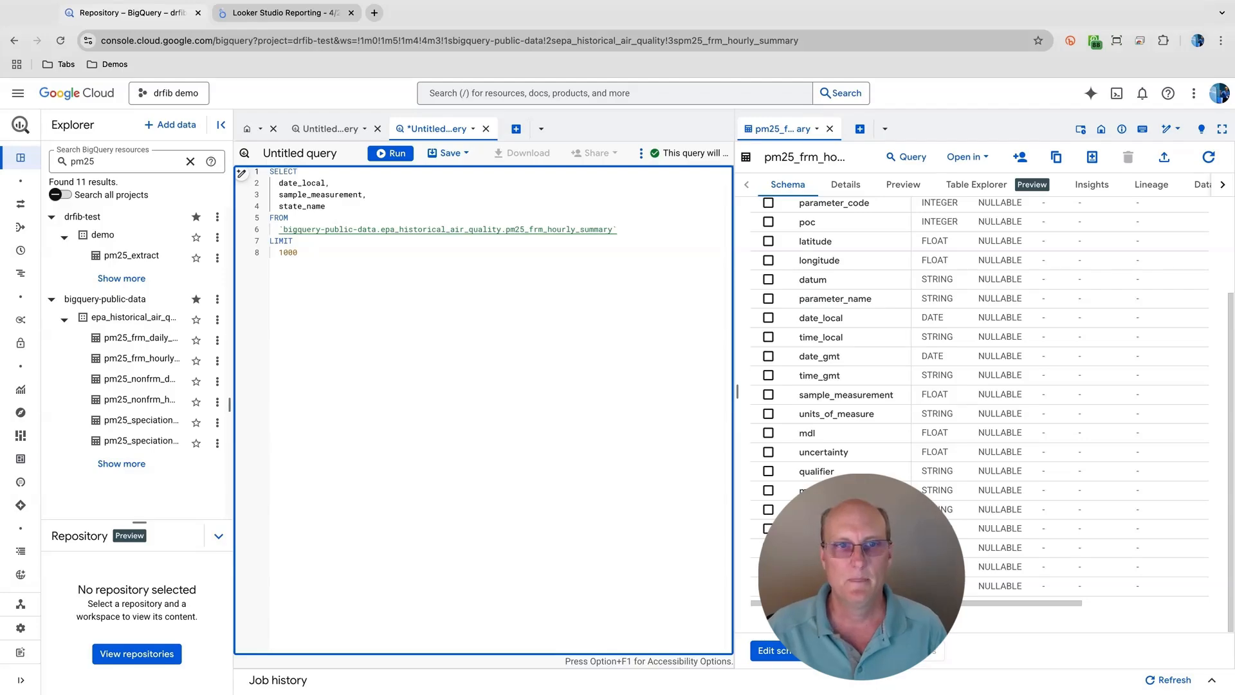
{"action": "key", "text": "Down"}
{"action": "key", "text": "Down"}
{"action": "key", "text": "Down"}
{"action": "key", "text": "Down"}
{"action": "key", "text": "Down"}
{"action": "key", "text": "Down"}
{"action": "key", "text": "super+shift+Left"}
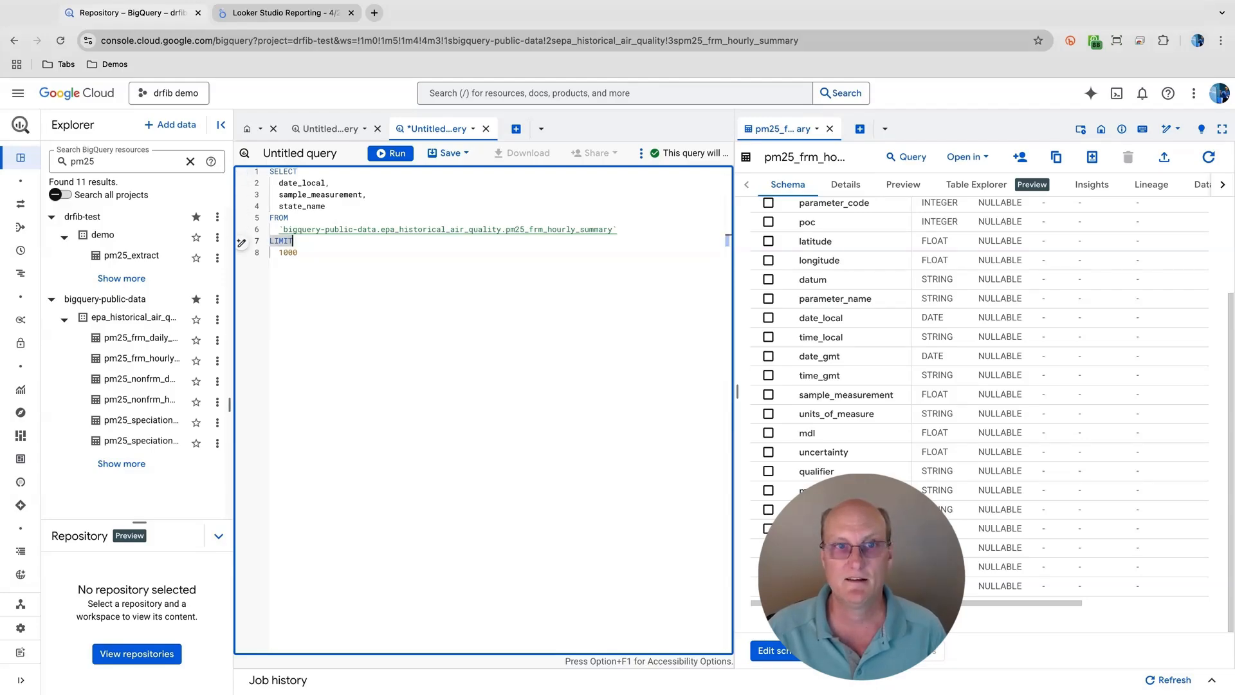
{"action": "key", "text": "super+shift+k"}
{"action": "key", "text": "super+shift+k"}
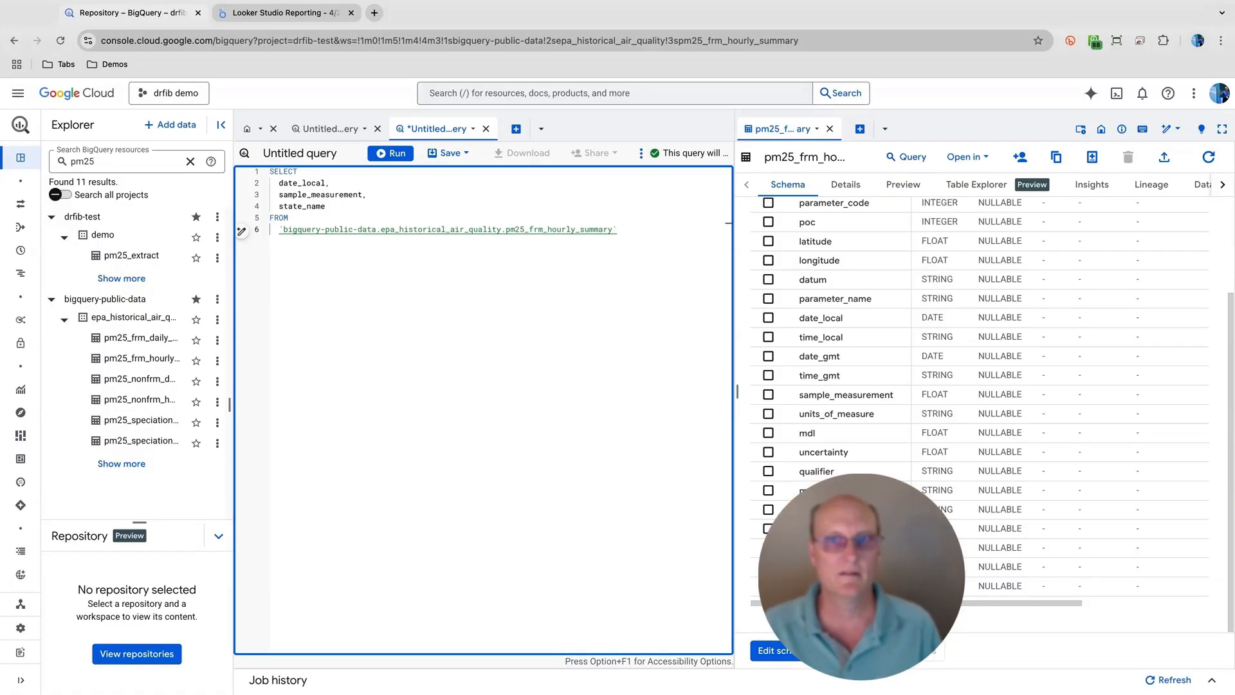
- Run the three-column query and open its results in Looker Studio as a new report
{"action": "mouse_move", "coordinate": [655, 157]}
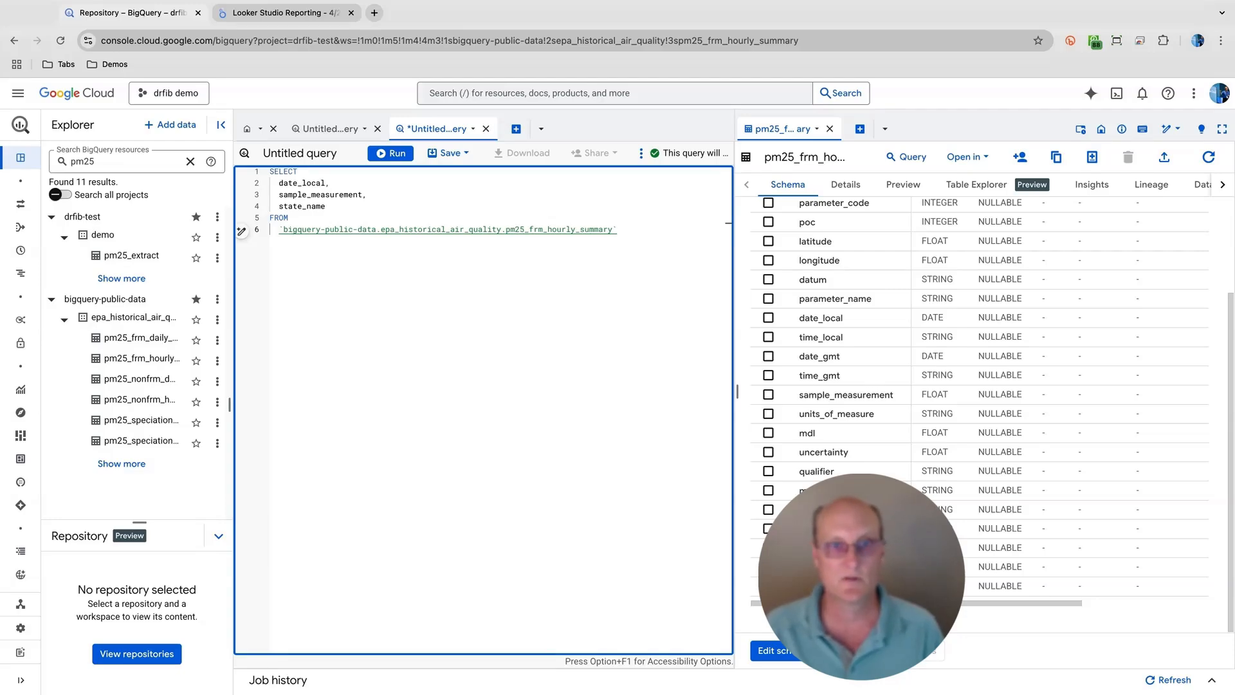
{"action": "key", "text": "super+Return"}
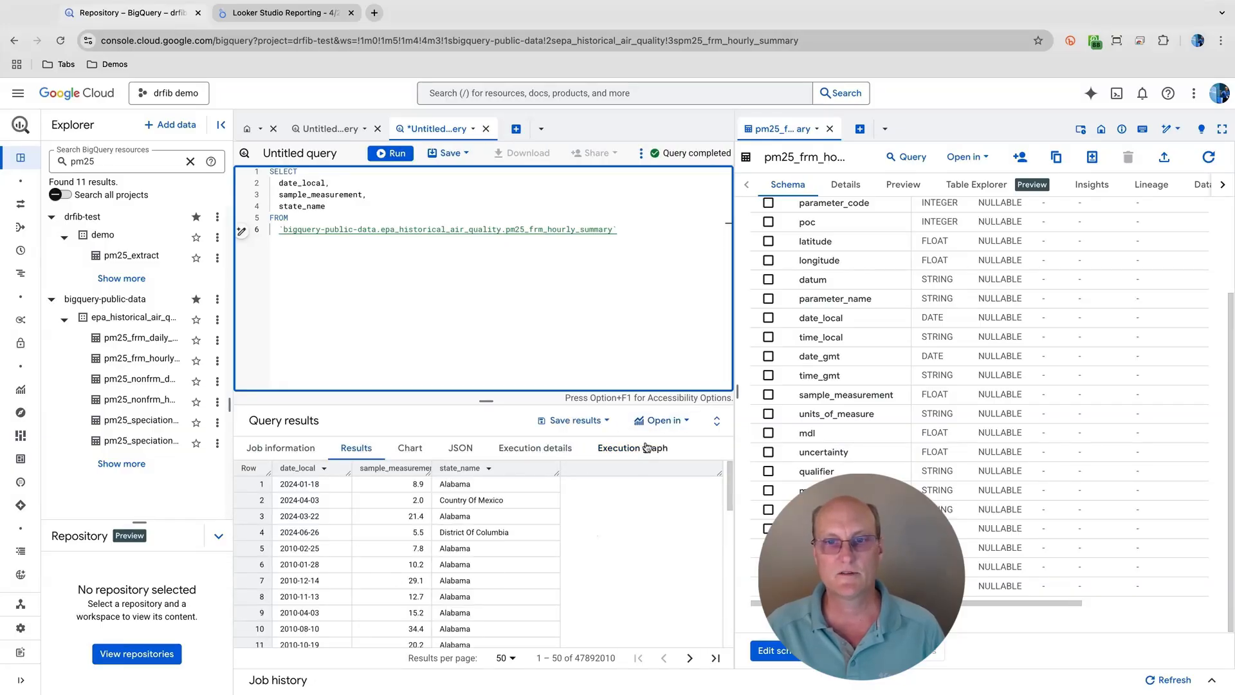
{"action": "left_click", "coordinate": [663, 422]}
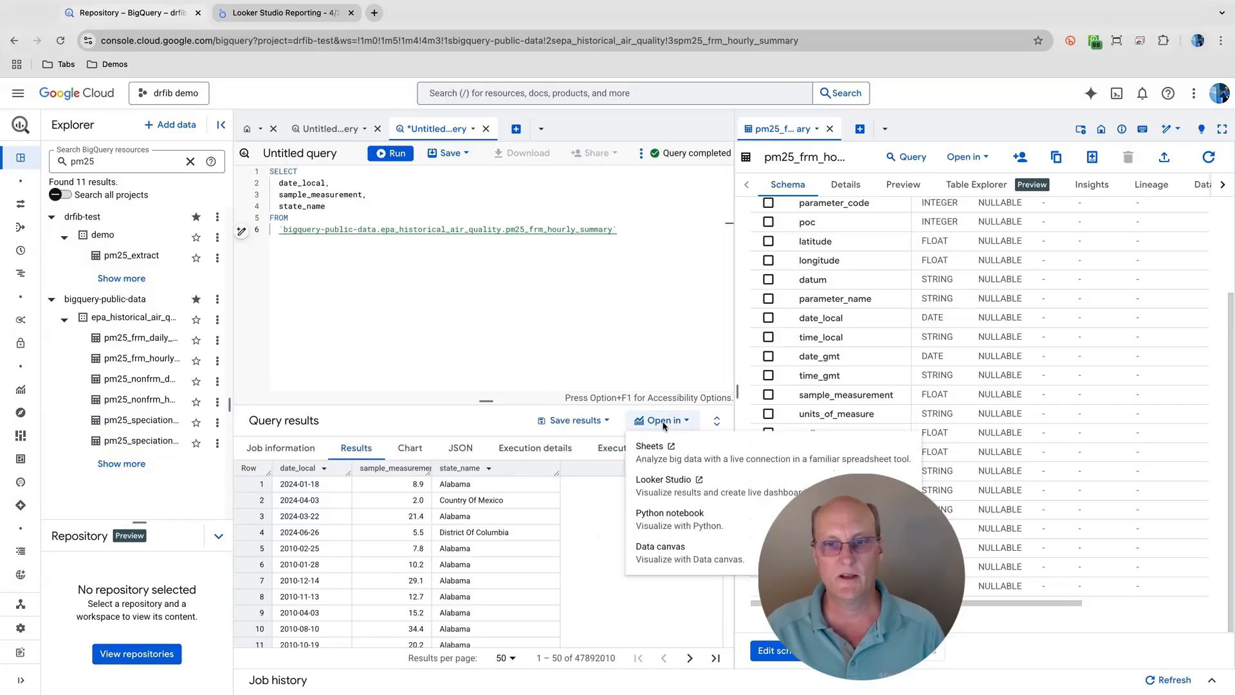
{"action": "left_click", "coordinate": [668, 490]}
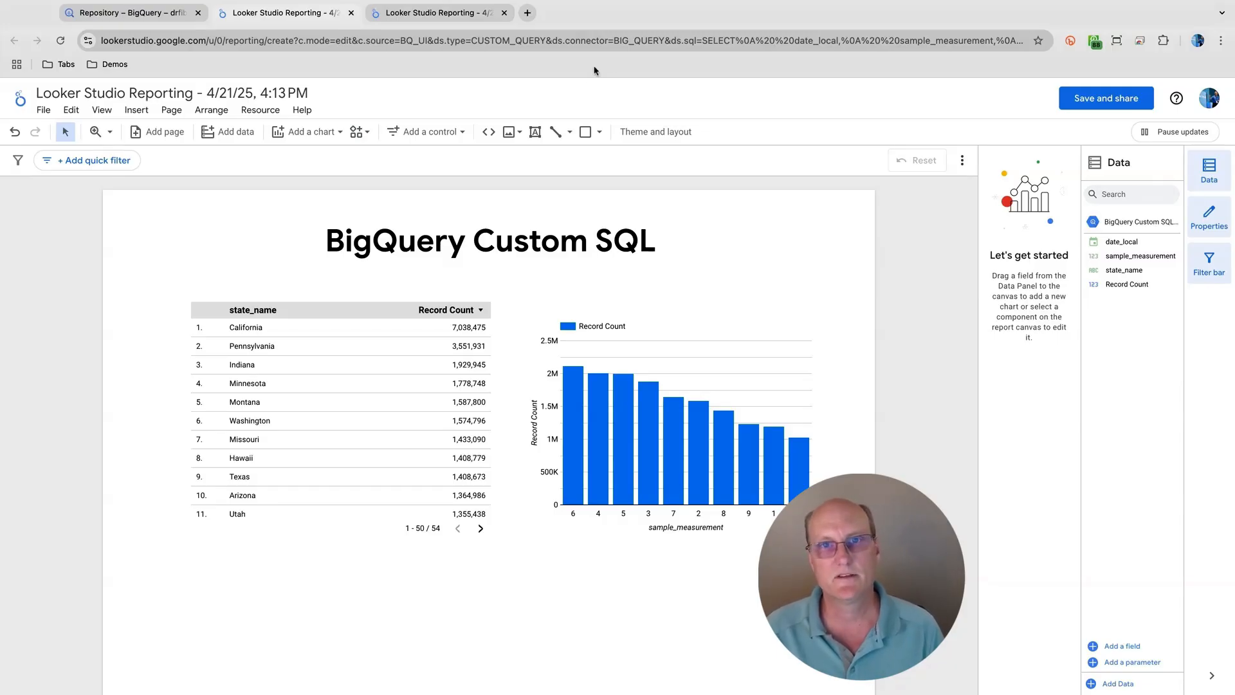
- Examine the connection settings of the bar chart's BigQuery Custom SQL data source, discard any changes and close the report
{"action": "left_click", "coordinate": [626, 369]}
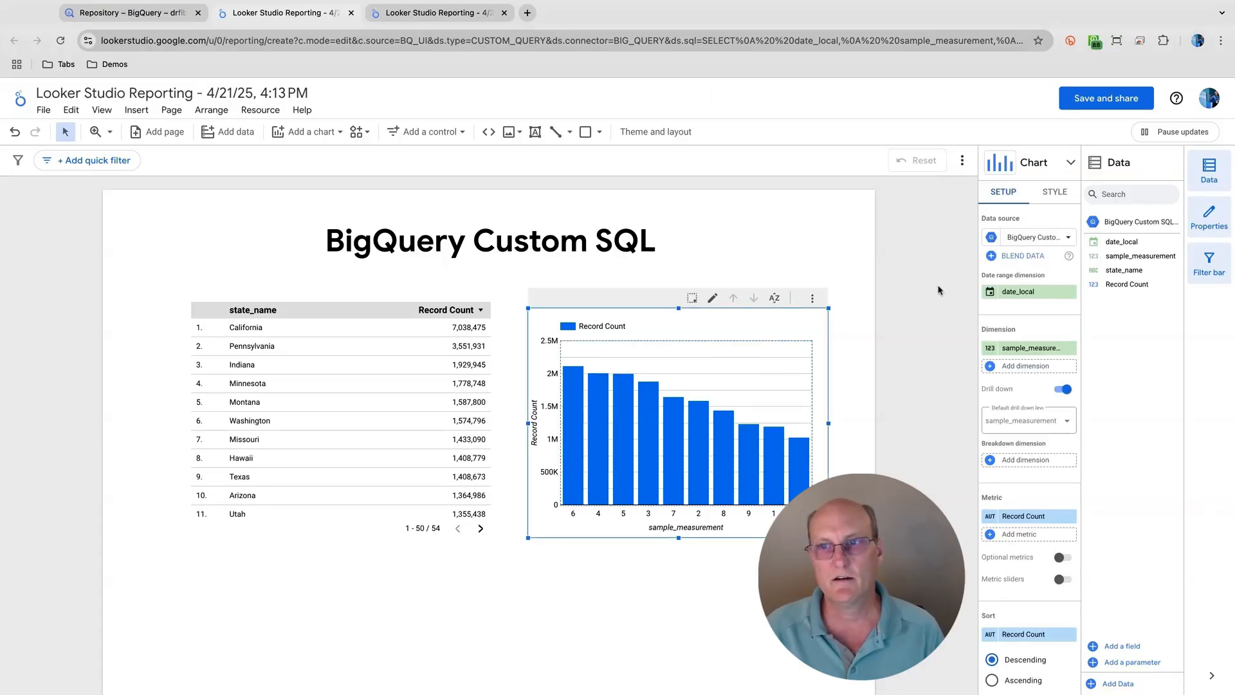
{"action": "left_click", "coordinate": [991, 238]}
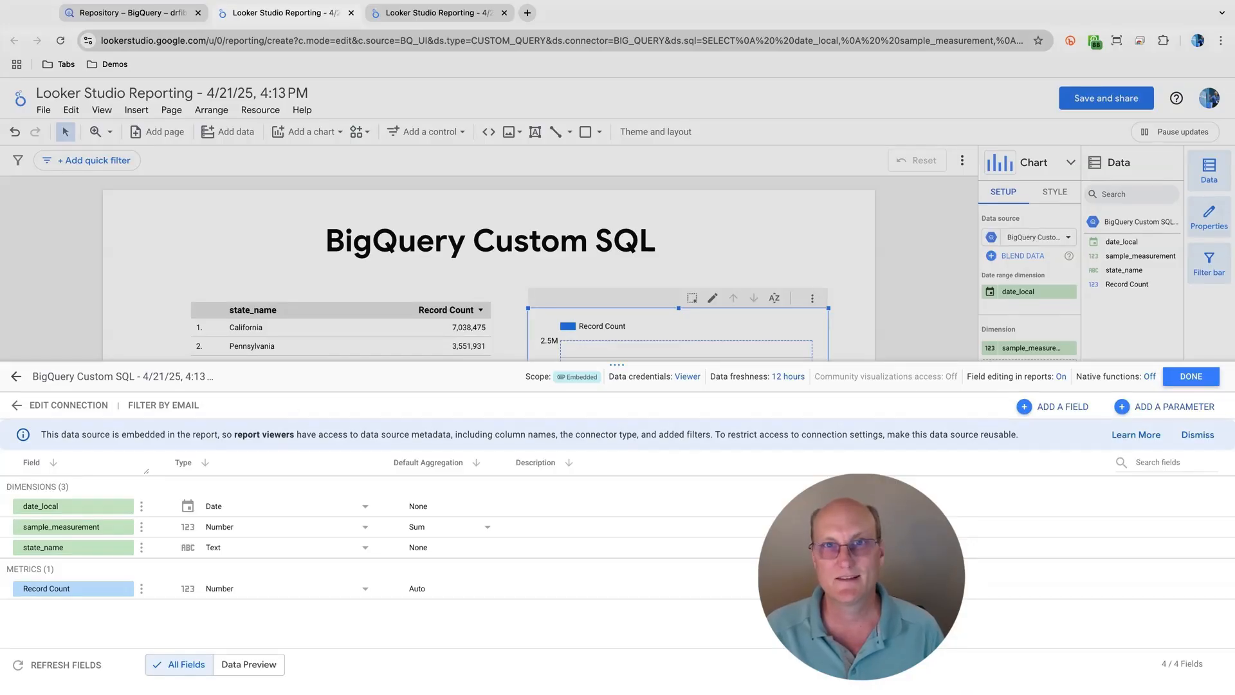
{"action": "left_click", "coordinate": [76, 407]}
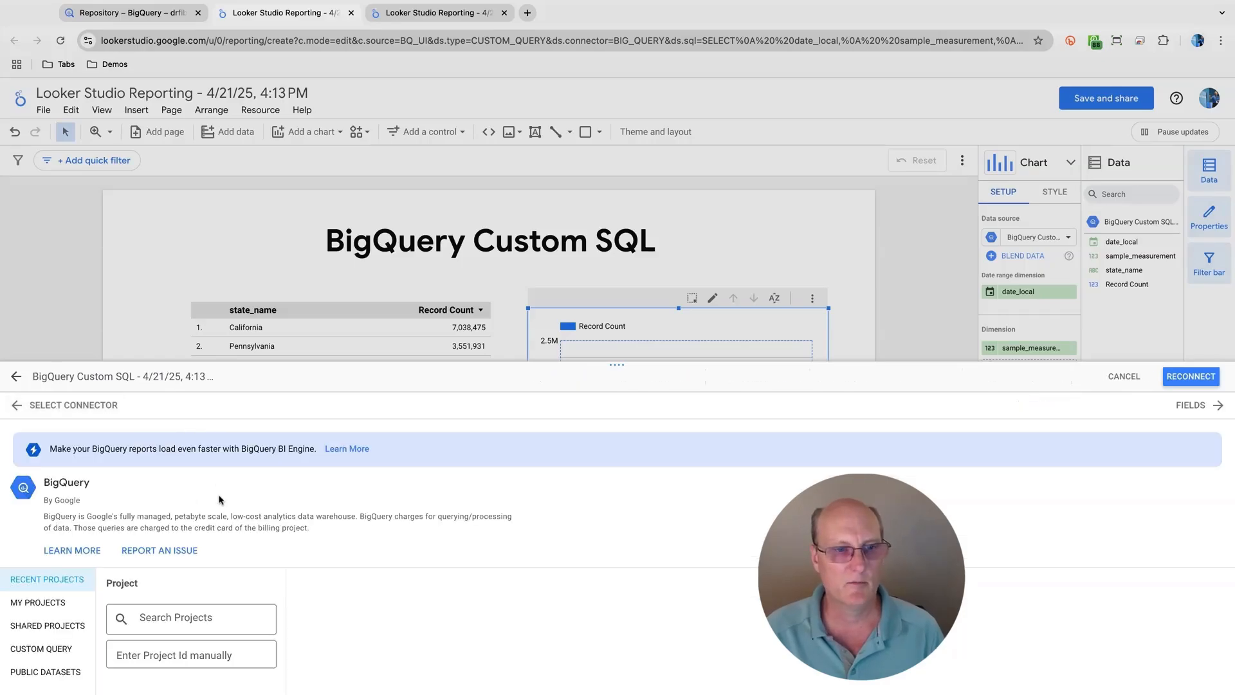
{"action": "scroll", "coordinate": [204, 541], "scroll_direction": "down", "scroll_amount": 2}
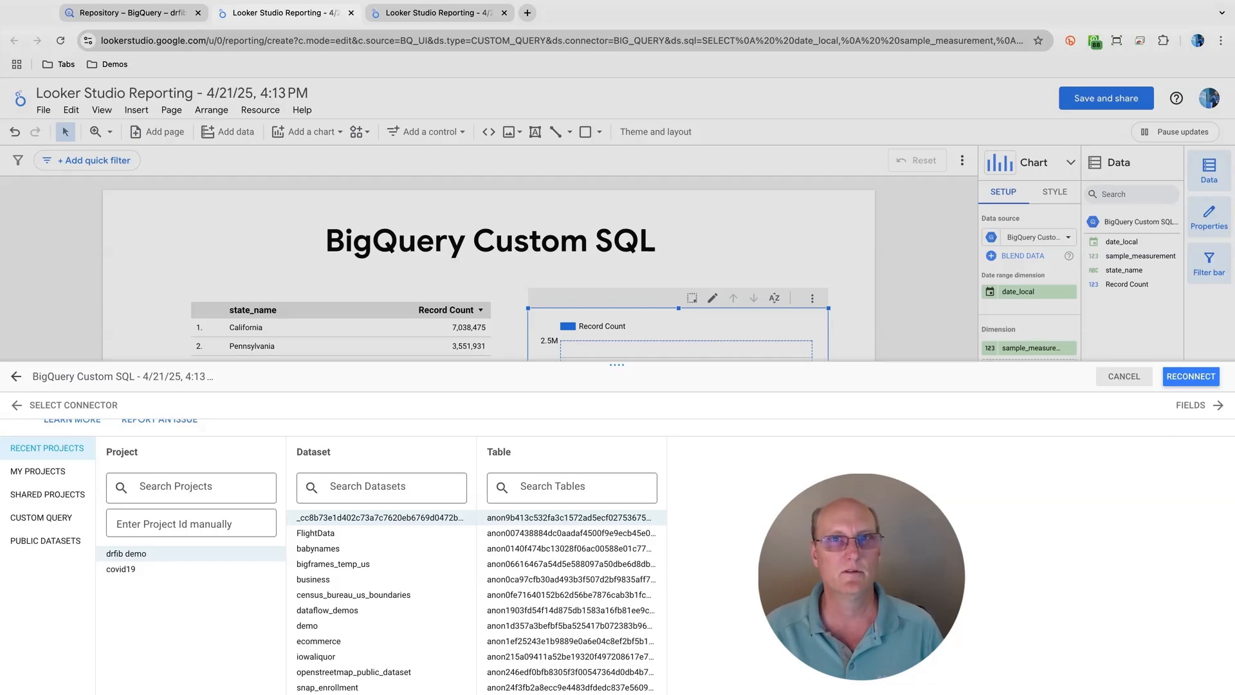
{"action": "left_click", "coordinate": [1124, 376]}
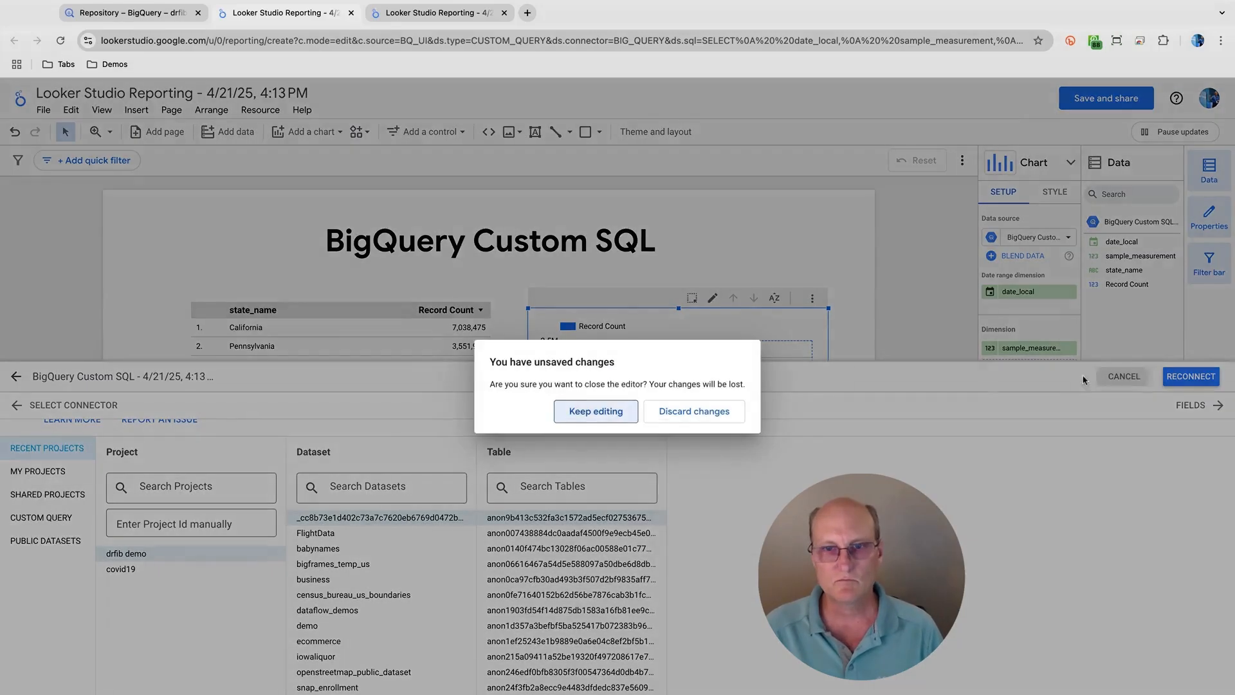
{"action": "left_click", "coordinate": [704, 415]}
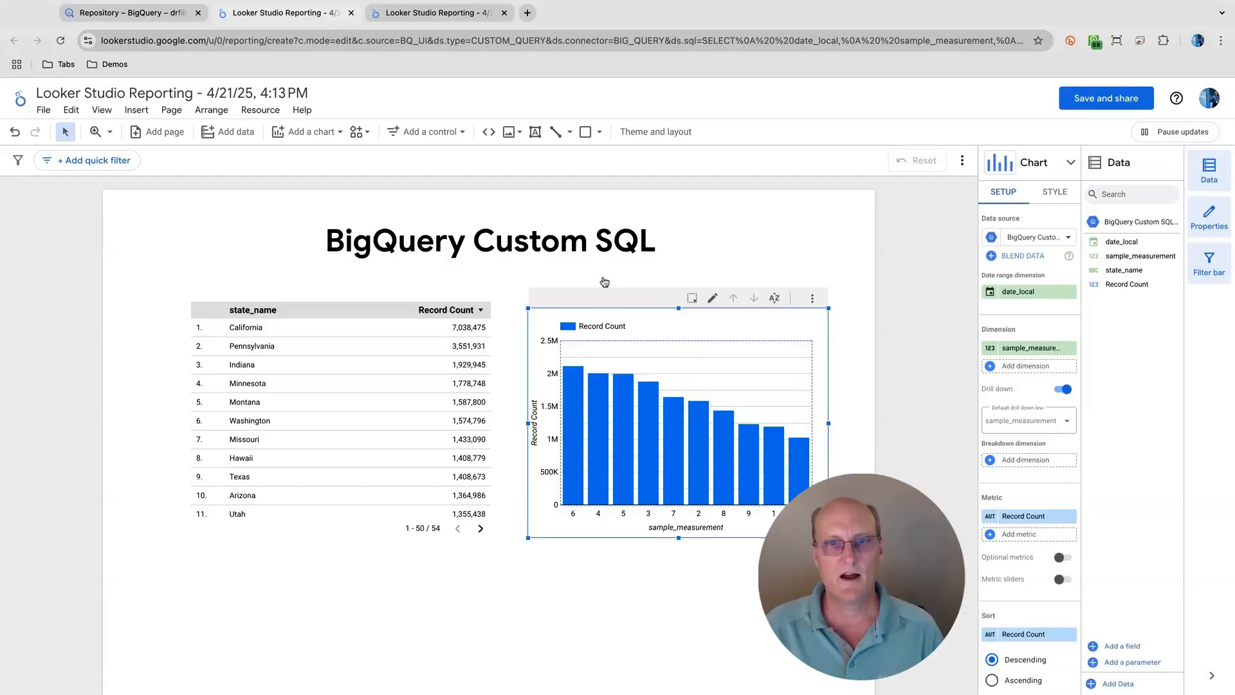
{"action": "left_click", "coordinate": [349, 12]}
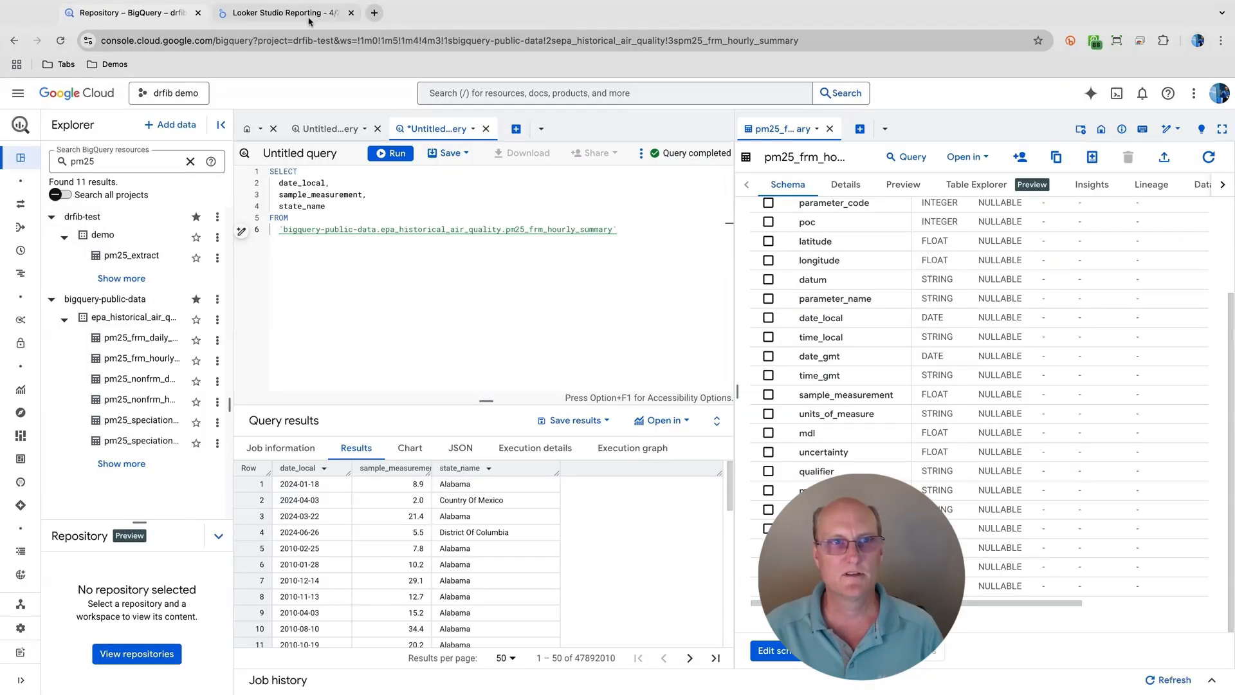
- In the query settings, choose a destination table for the query results in the demo dataset of project drfib-test
{"action": "left_click", "coordinate": [363, 209]}
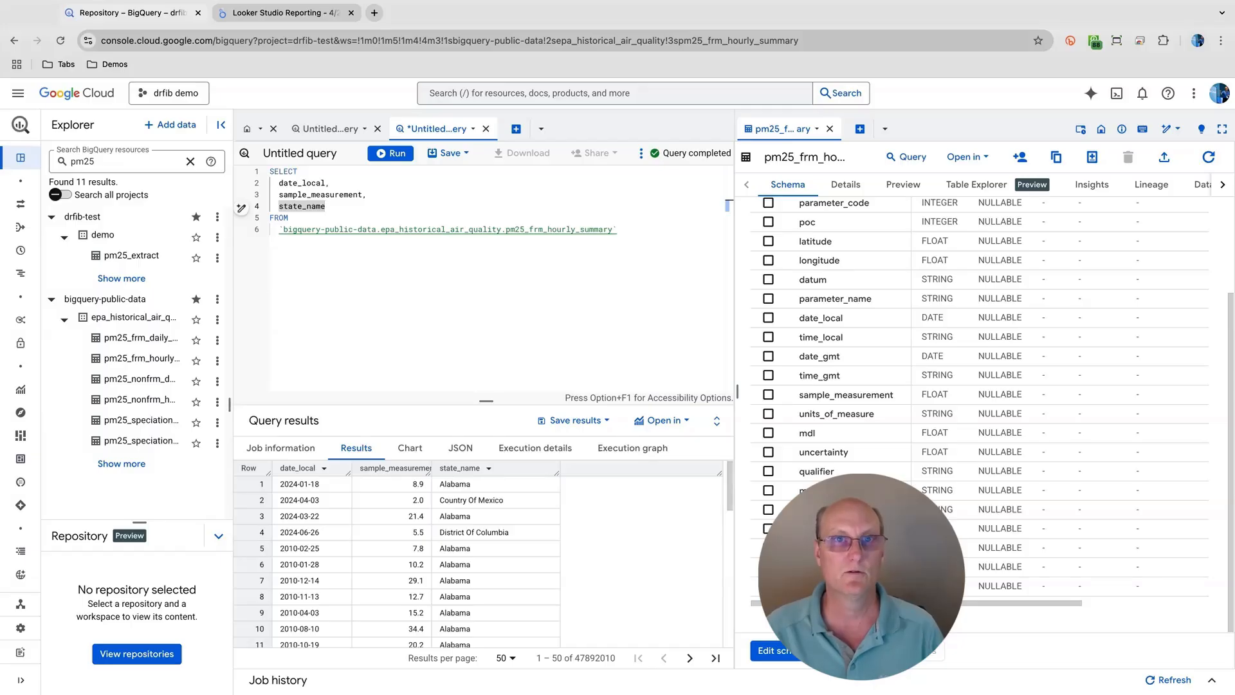
{"action": "left_click", "coordinate": [501, 194]}
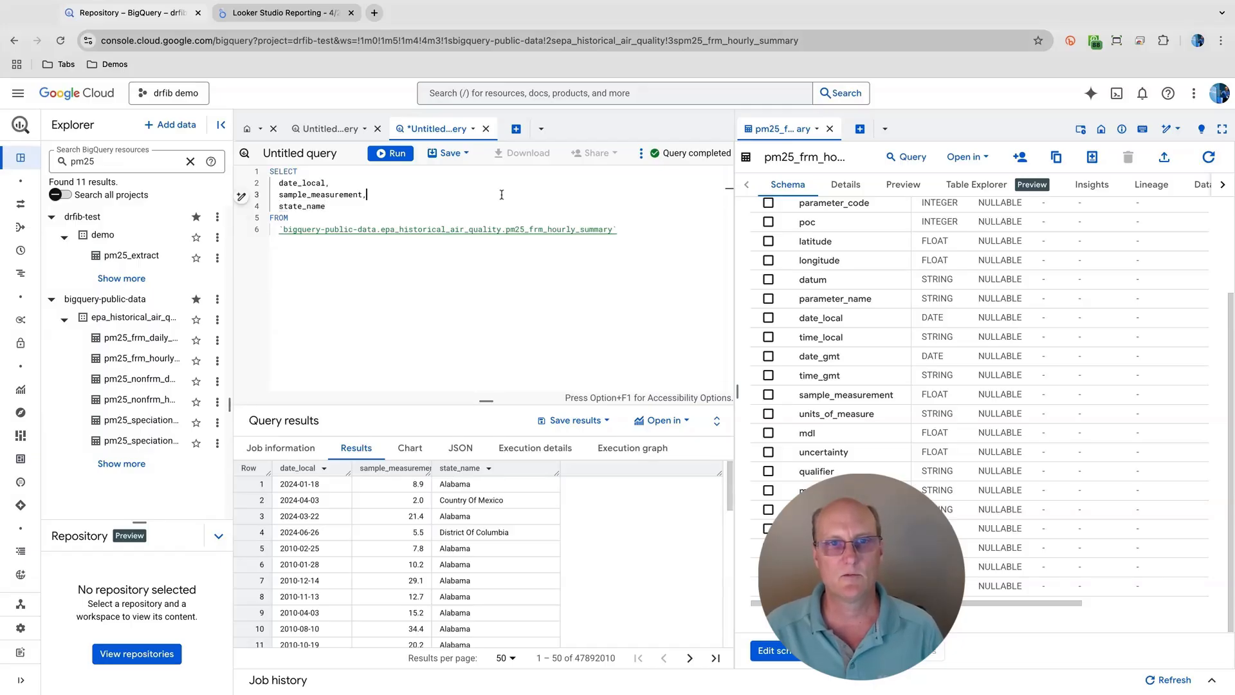
{"action": "left_click", "coordinate": [641, 156]}
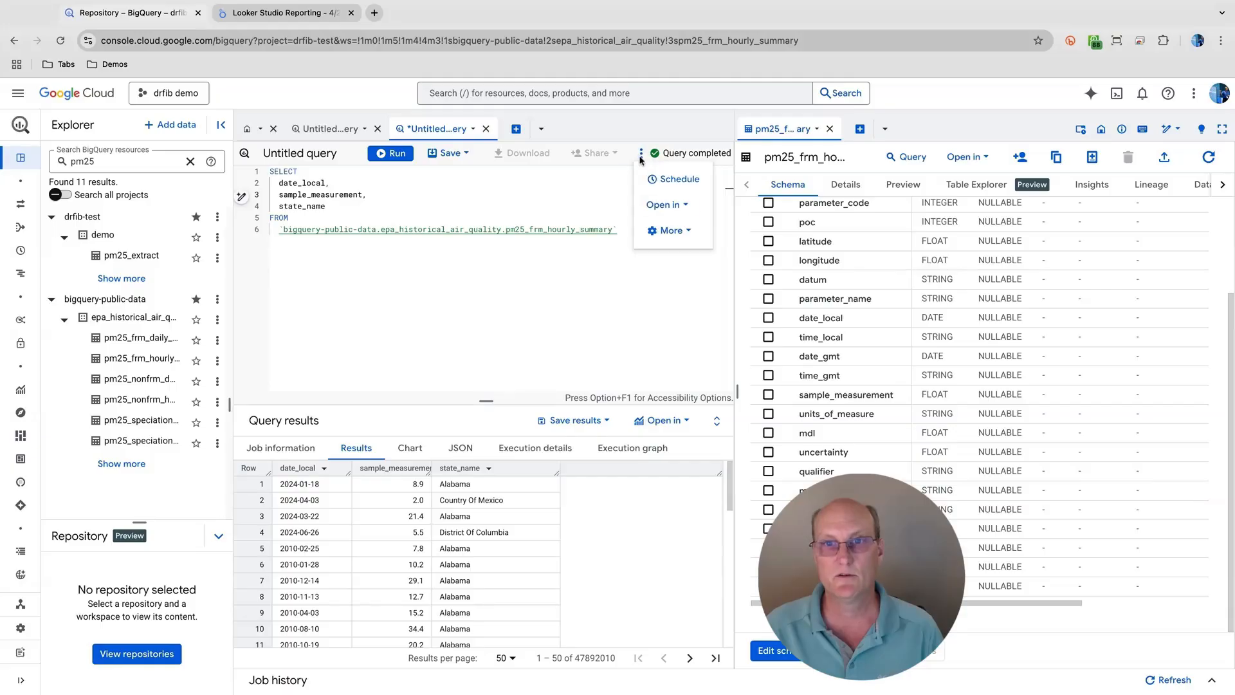
{"action": "left_click", "coordinate": [669, 232]}
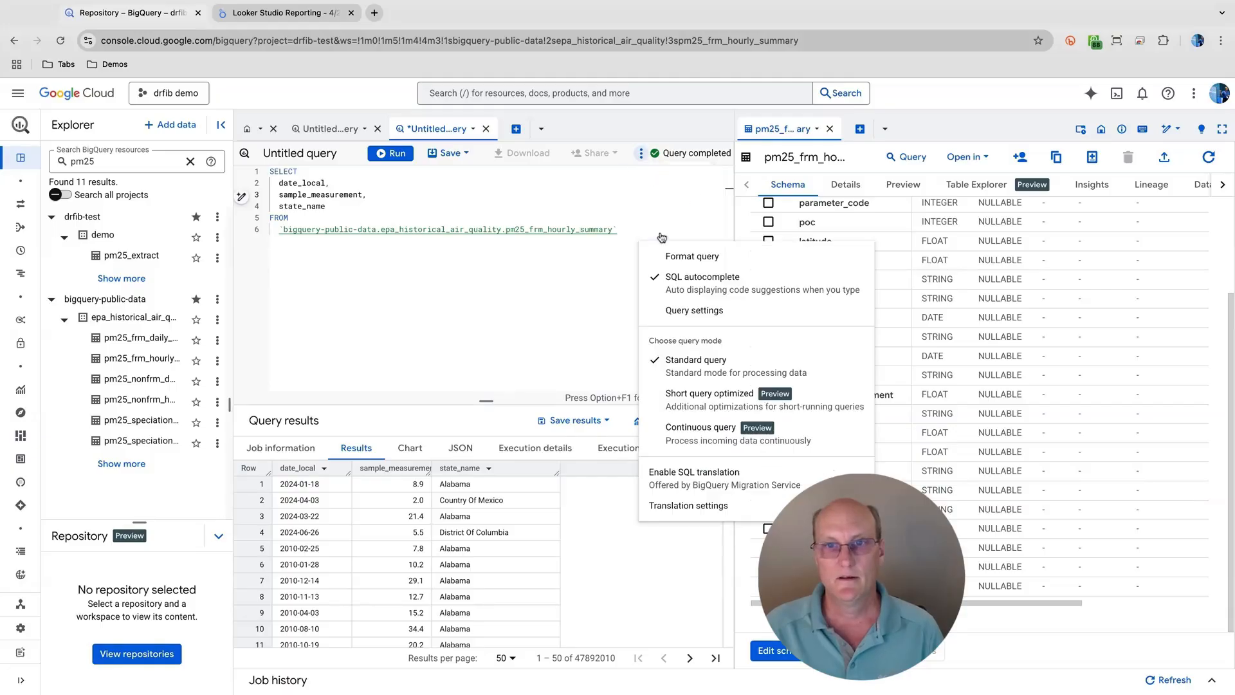
{"action": "left_click", "coordinate": [661, 310]}
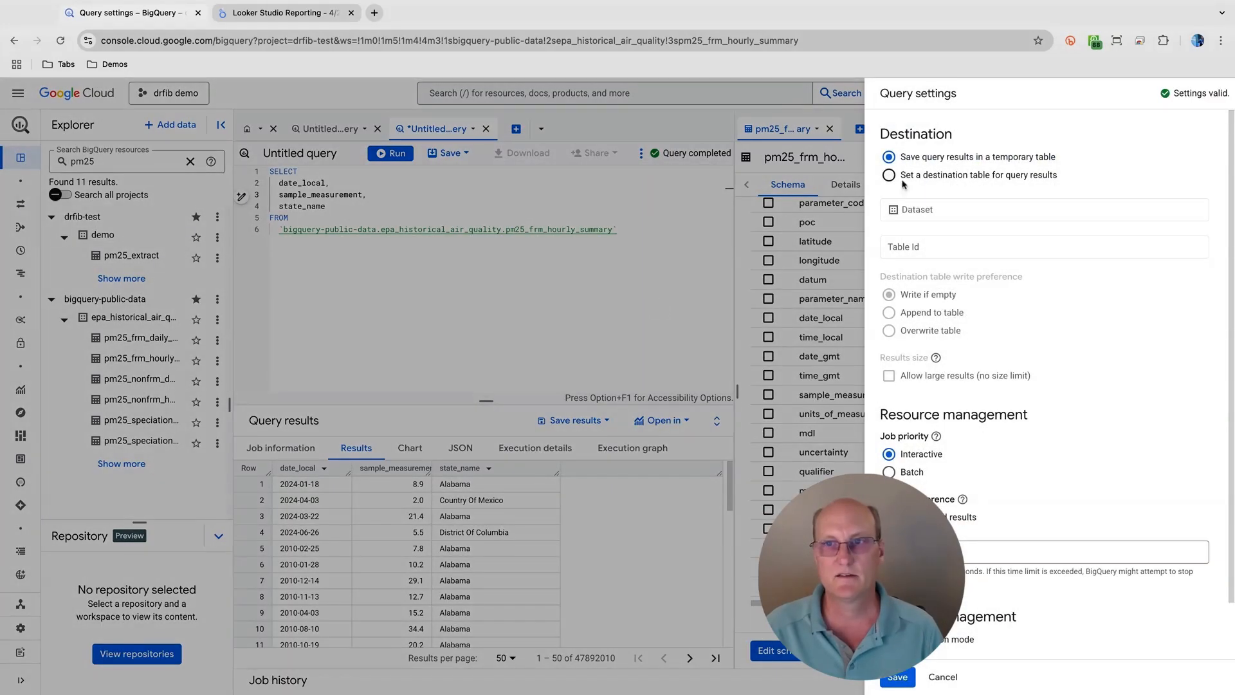
{"action": "left_click", "coordinate": [919, 177]}
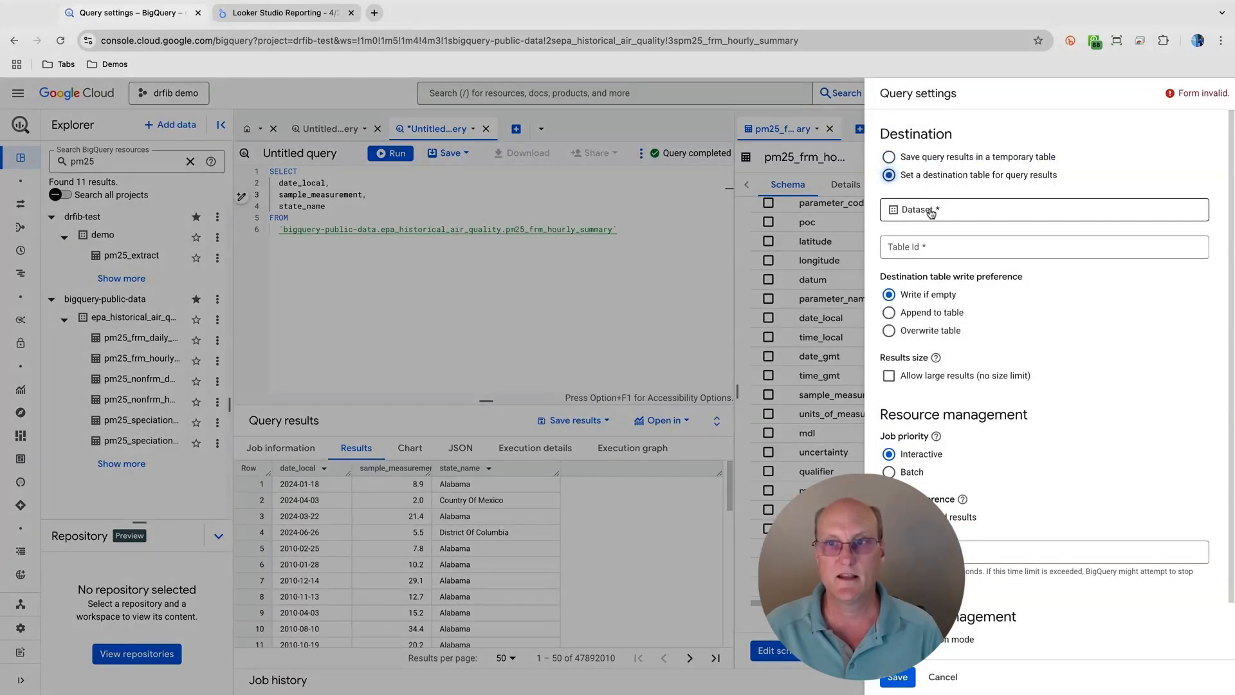
{"action": "left_click", "coordinate": [931, 213]}
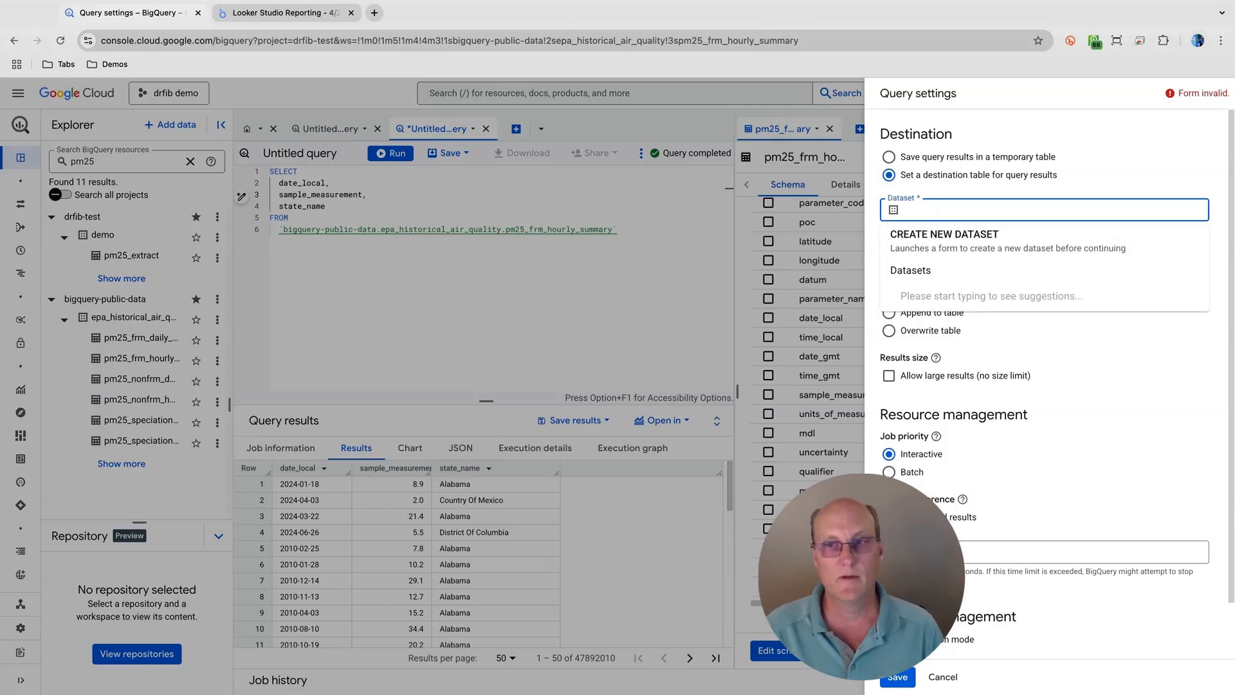
{"action": "type", "text": "demo"}
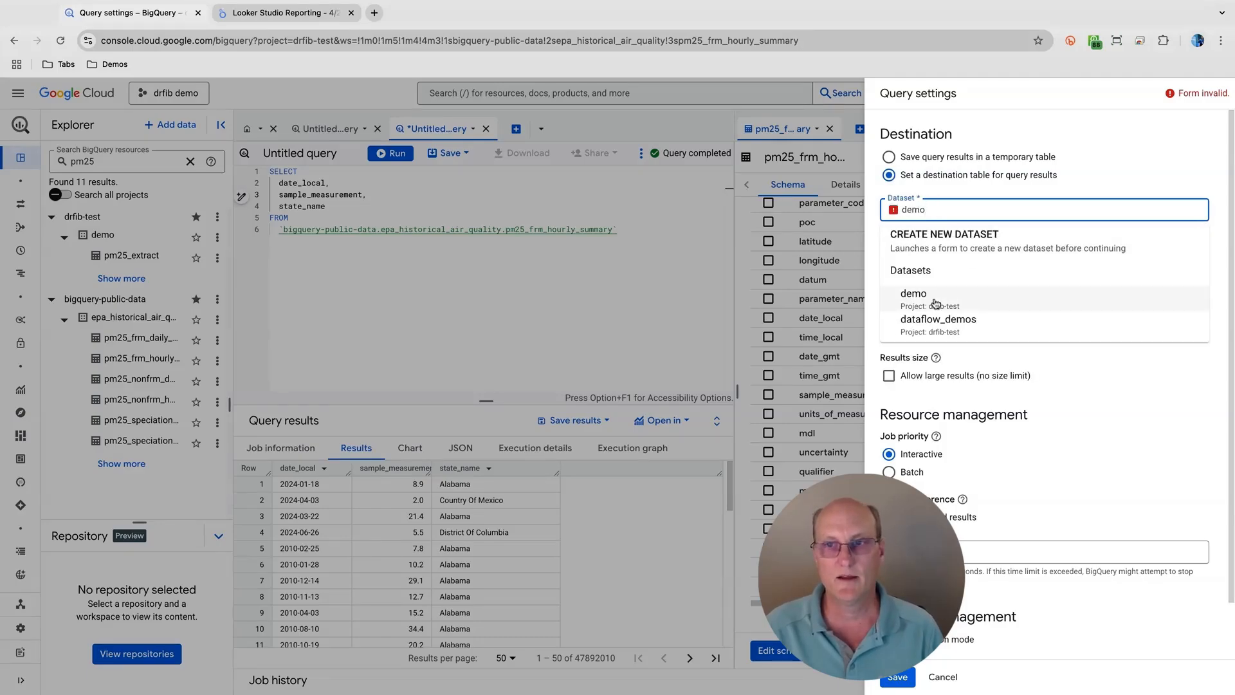
{"action": "left_click", "coordinate": [934, 303]}
- Name the destination table pm25_ext and save the query settings
{"action": "left_click", "coordinate": [943, 250]}
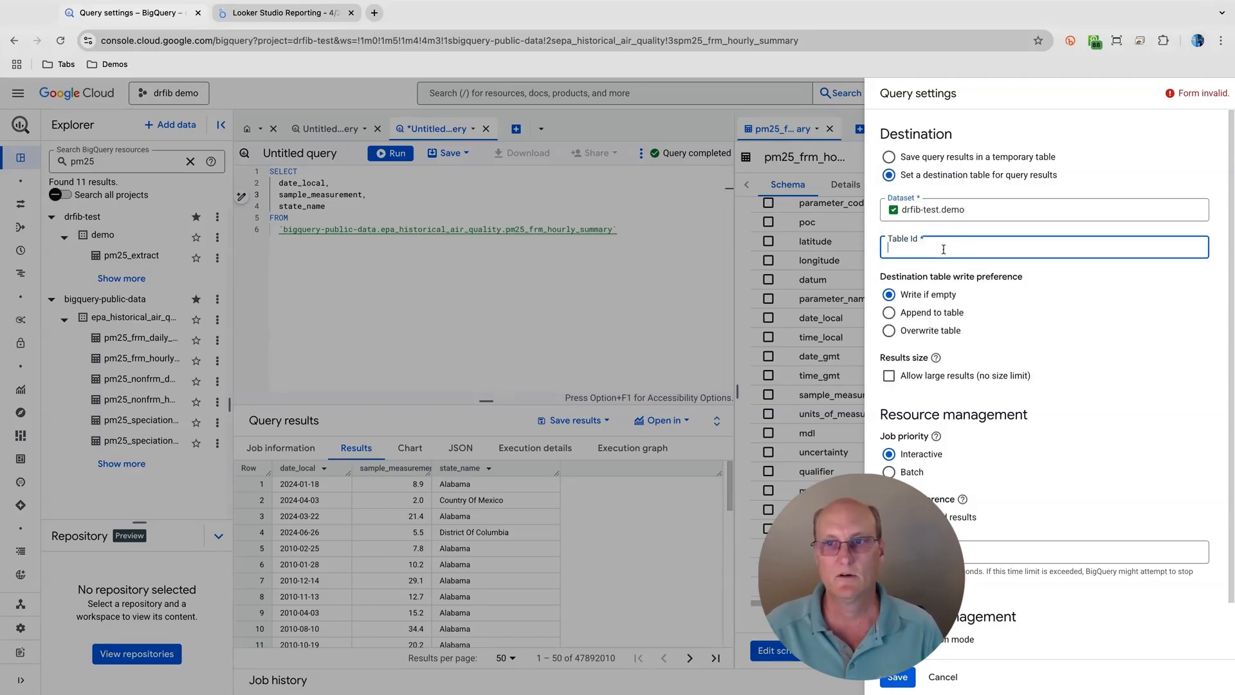
{"action": "type", "text": "pm25"}
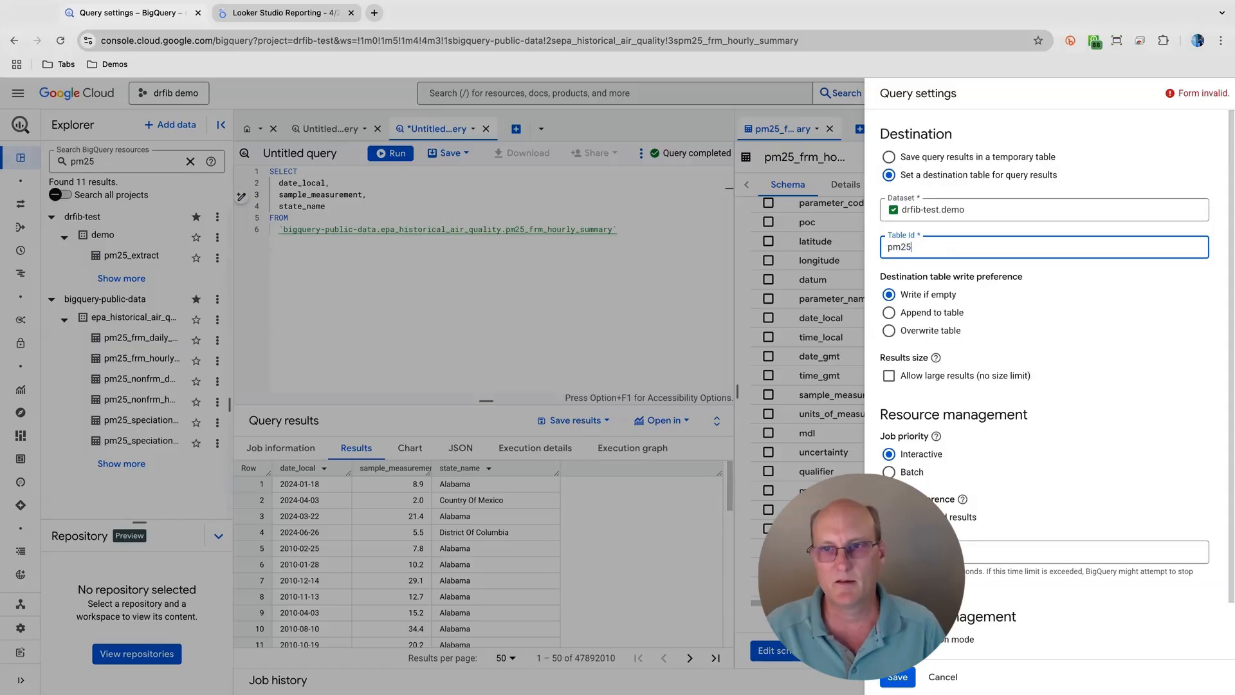
{"action": "type", "text": "_ext"}
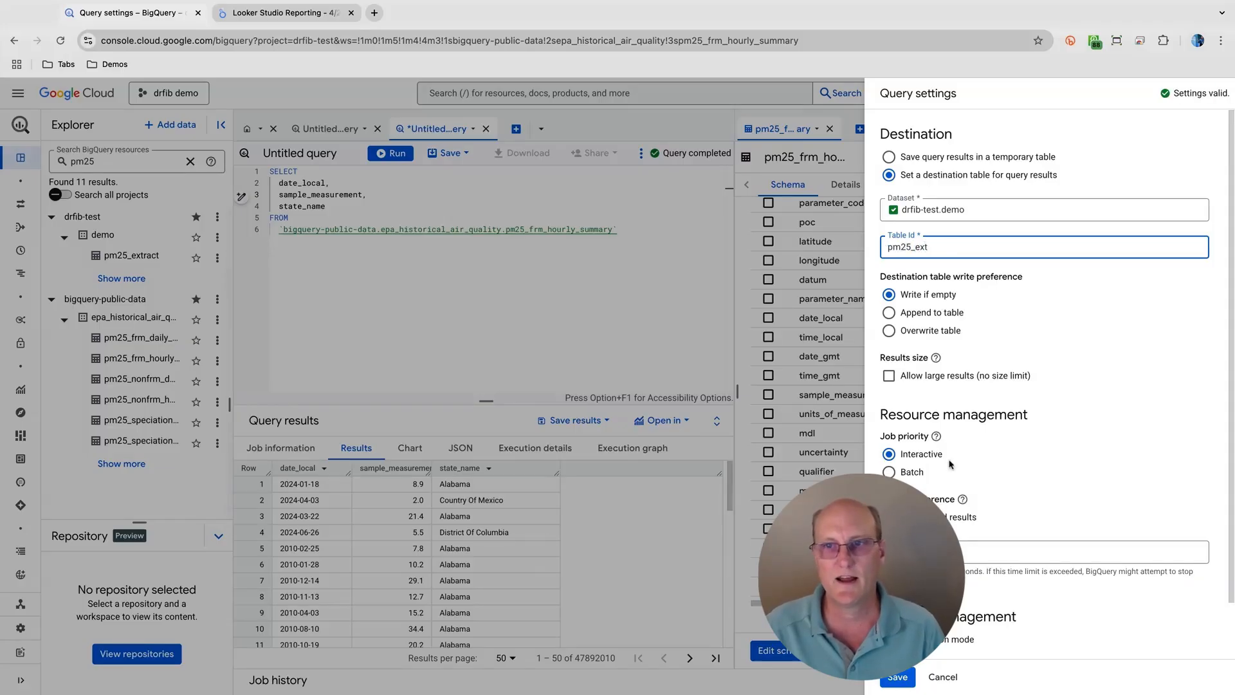
{"action": "left_click", "coordinate": [897, 676]}
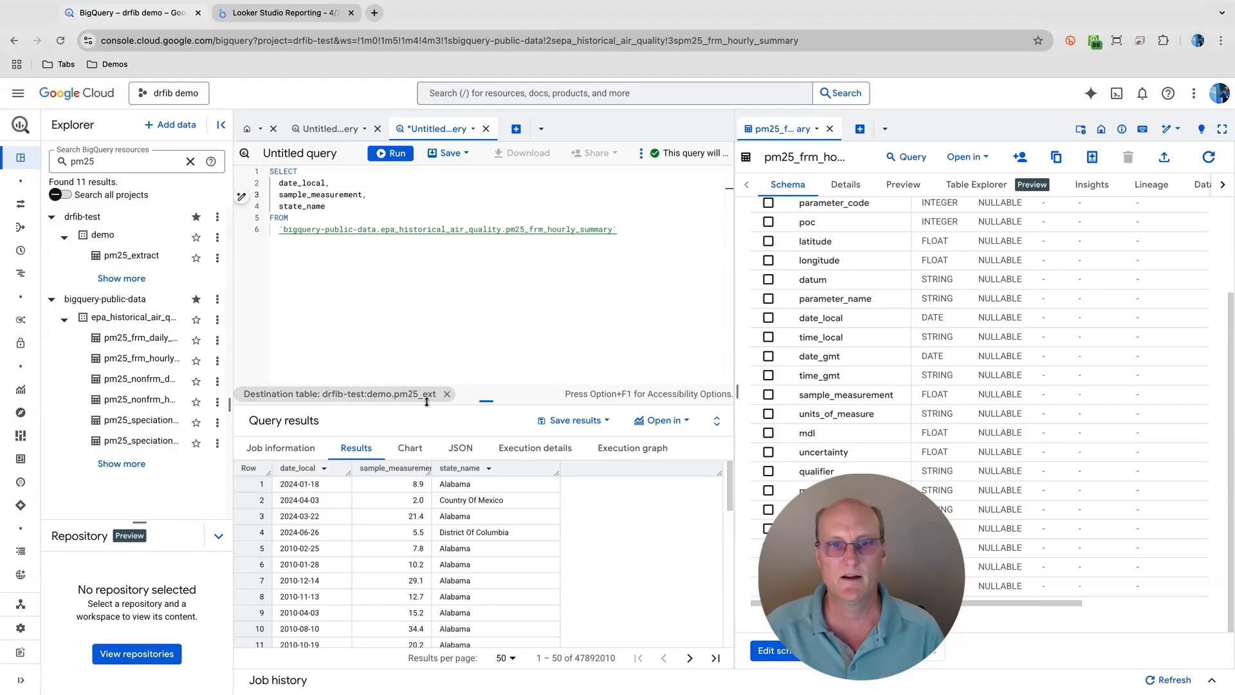
- Run the query to write its destination table, and examine the details of pm25_ext in the demo dataset
{"action": "left_click", "coordinate": [450, 297]}
{"action": "key", "text": "super+Return"}
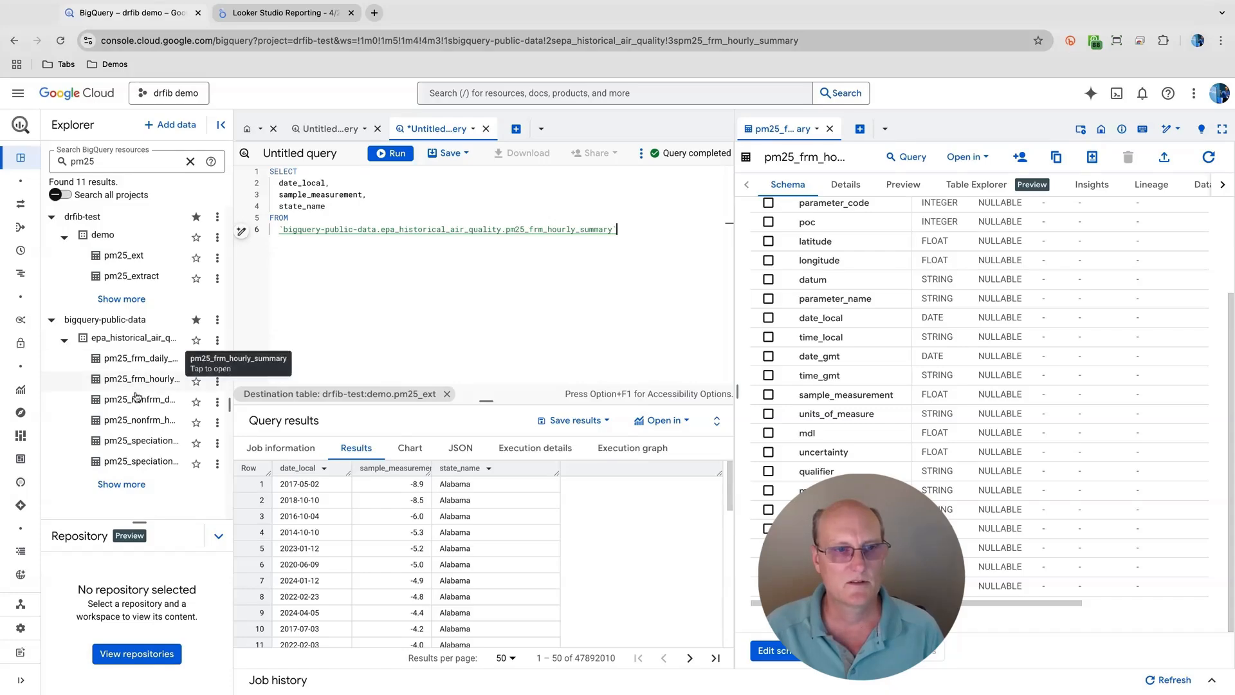
{"action": "left_click", "coordinate": [131, 261]}
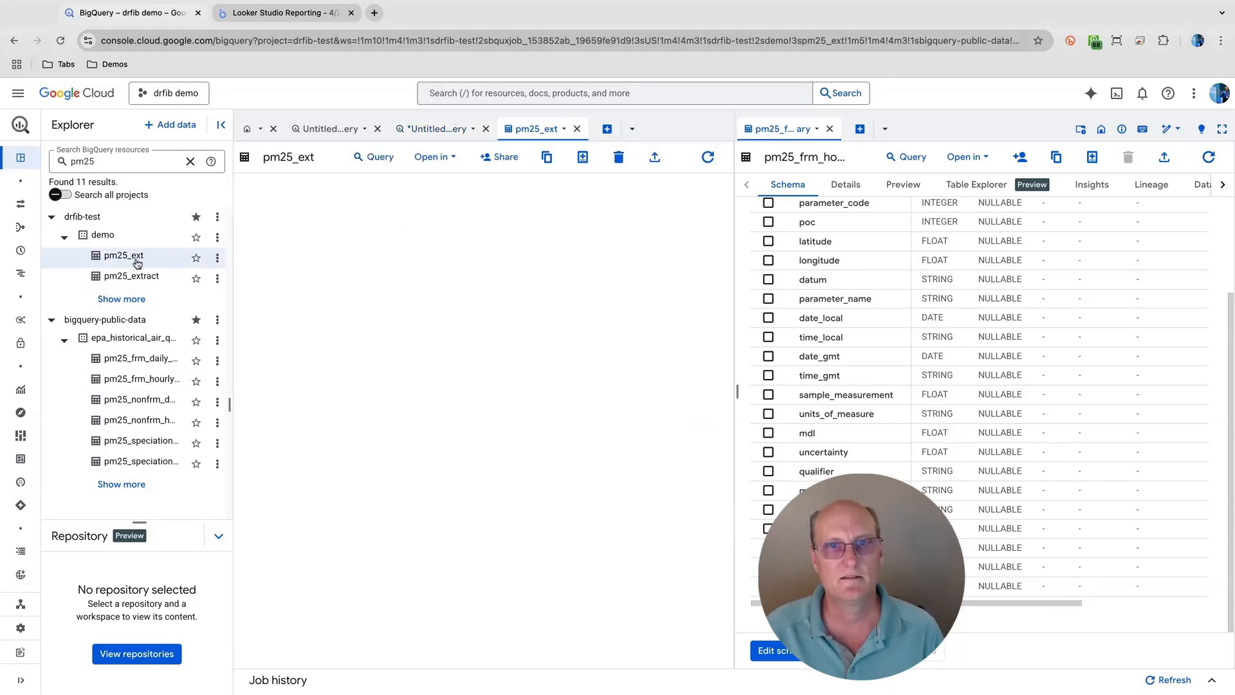
{"action": "left_click", "coordinate": [344, 185]}
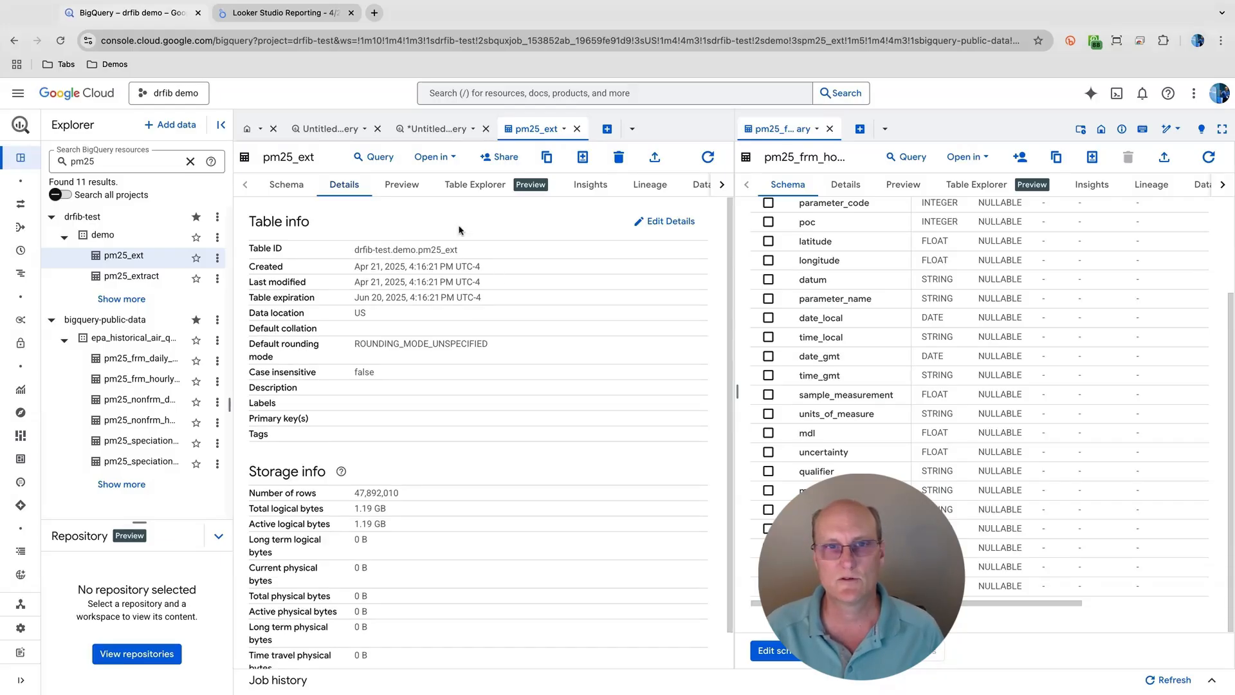
- Open the pm25_ext table in Looker Studio as a new report
{"action": "left_click", "coordinate": [450, 161]}
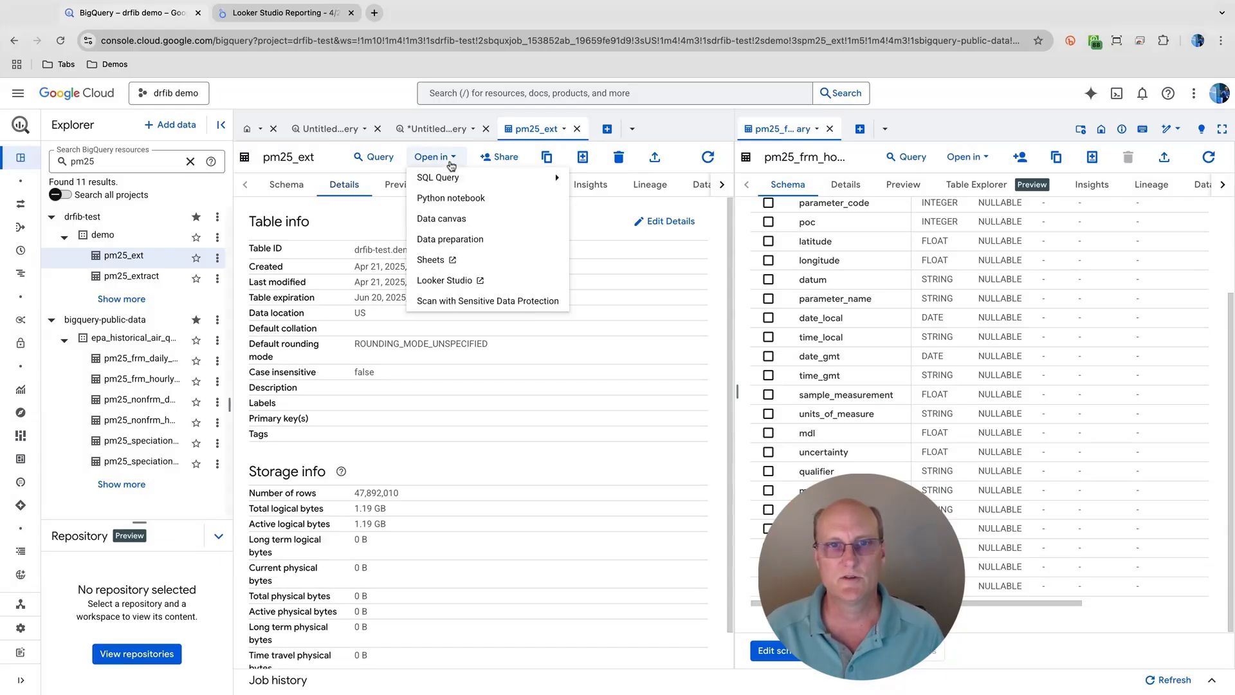
{"action": "left_click", "coordinate": [443, 281]}
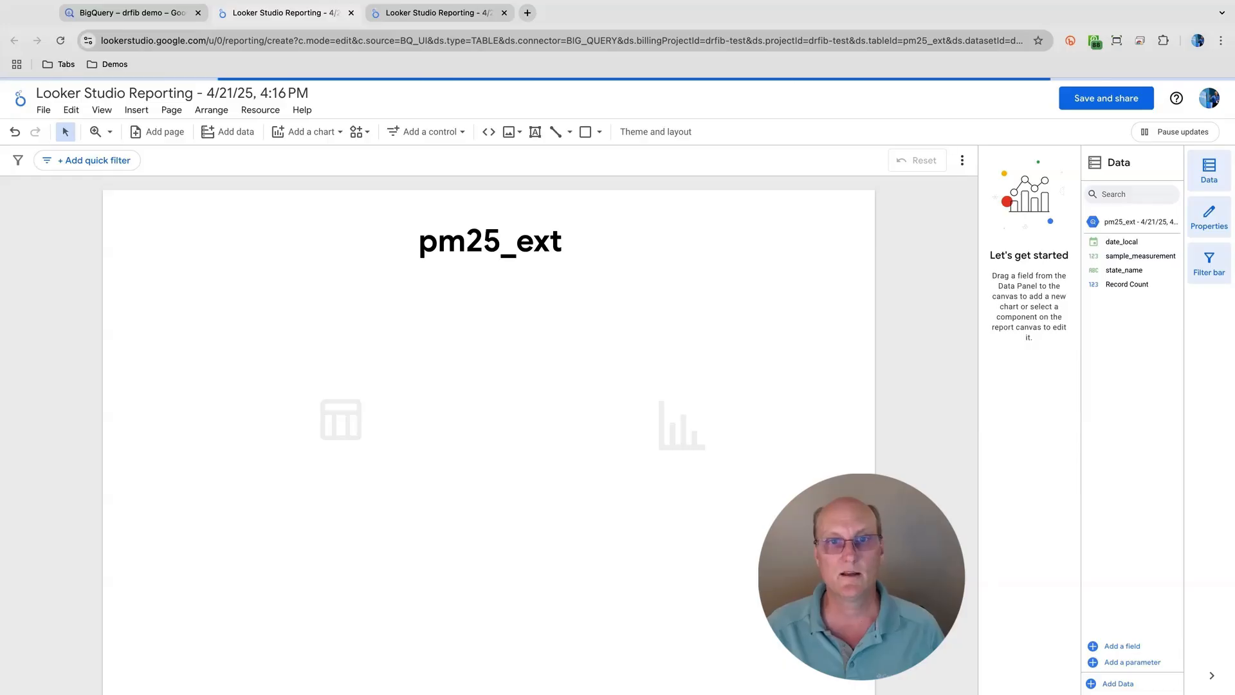
{"action": "mouse_move", "coordinate": [612, 323]}
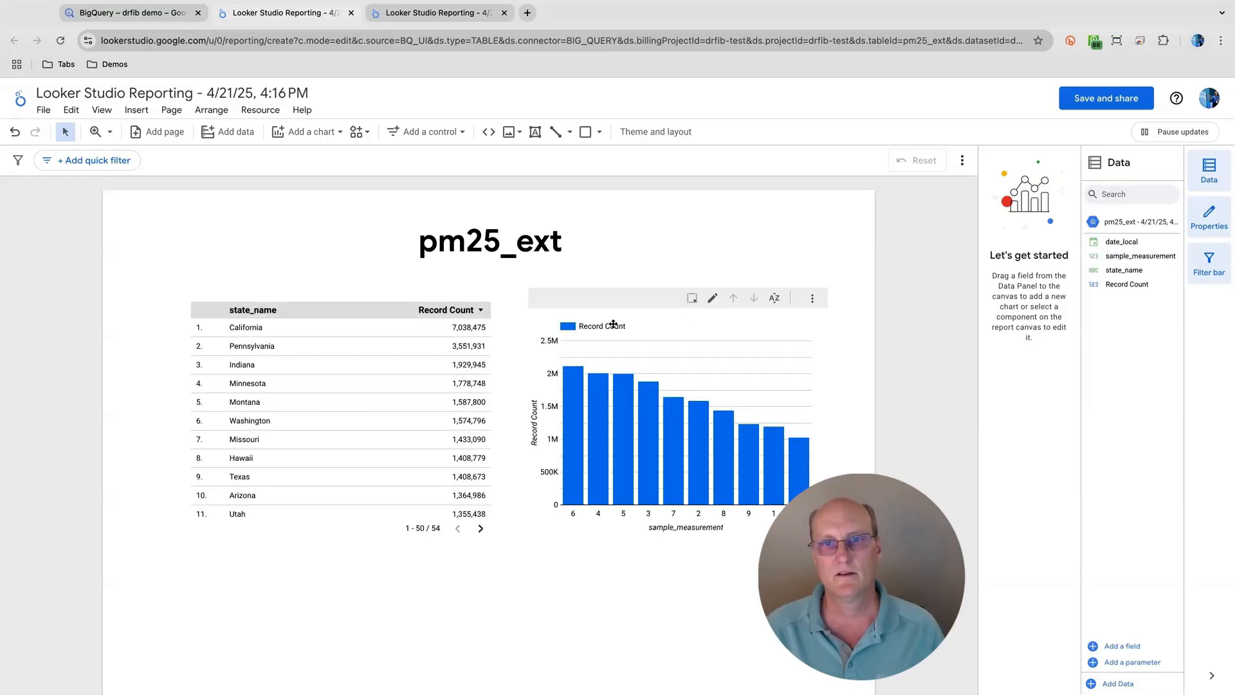